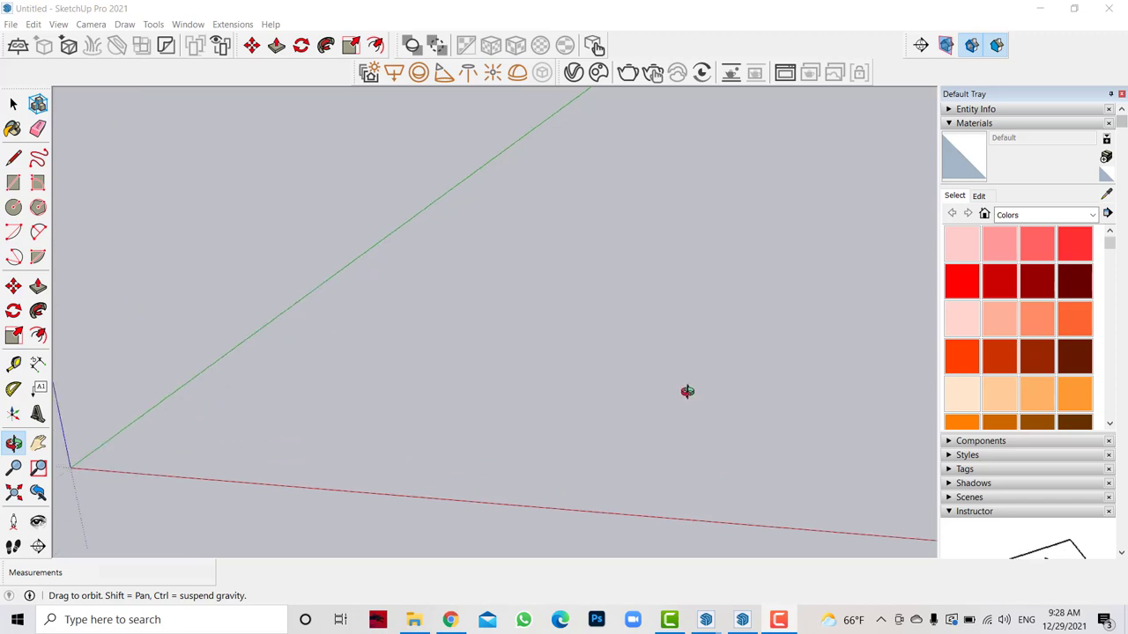
# Draw four 5 m edges on the ground, closing them into a square face.
pyautogui.click(14, 159)
pyautogui.click(370, 435)
pyautogui.write('5')
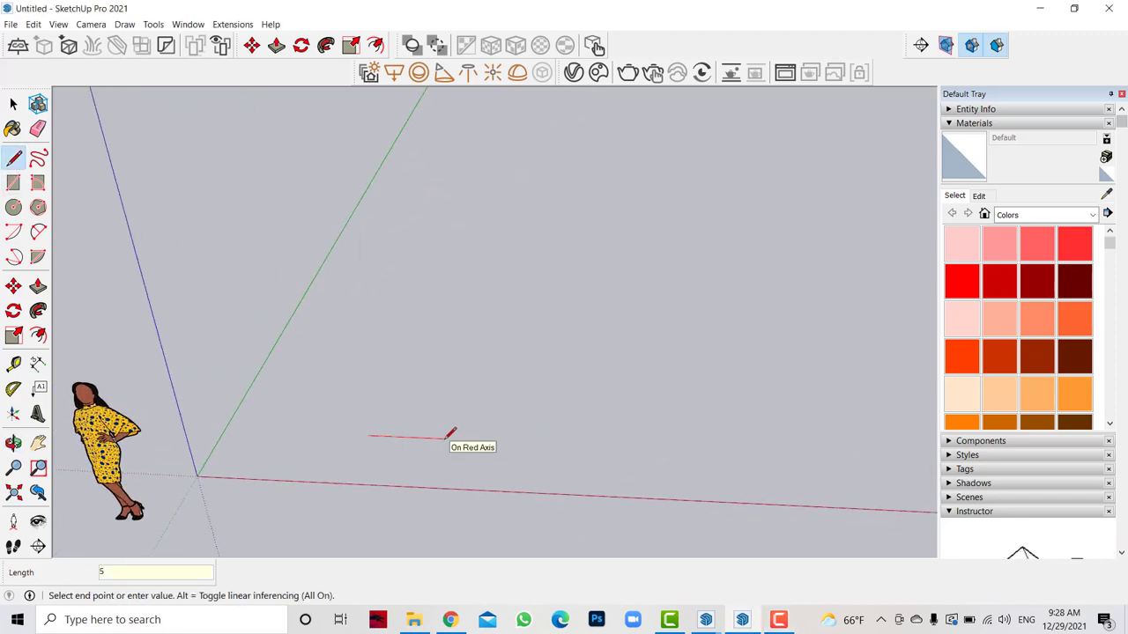
pyautogui.press('Return')
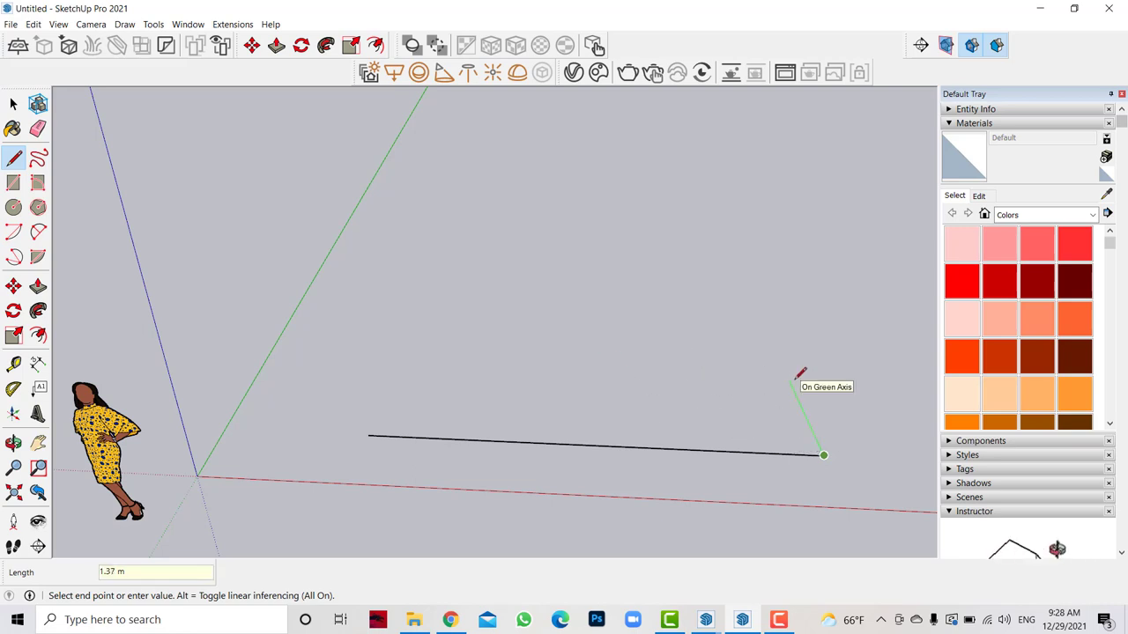
pyautogui.click(730, 254)
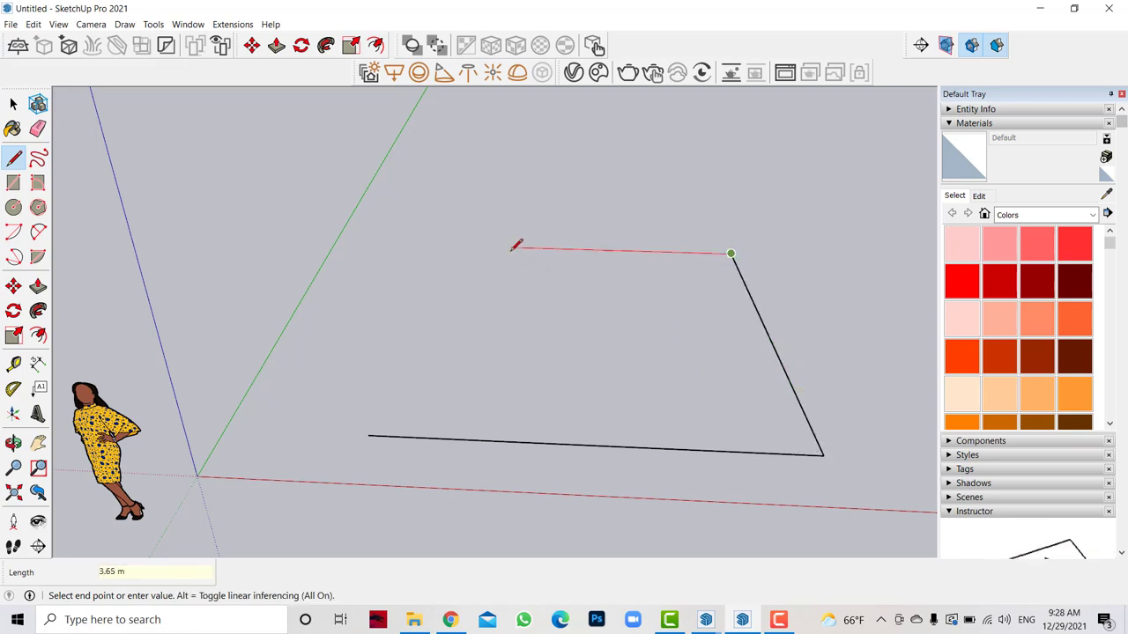
pyautogui.press('Return')
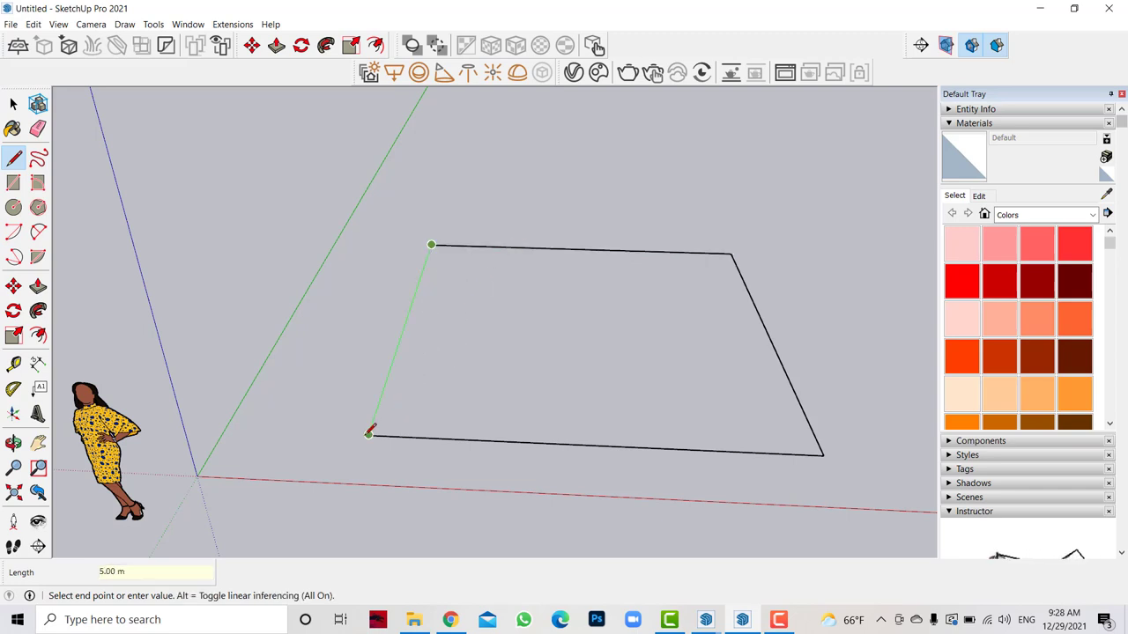
pyautogui.click(369, 432)
pyautogui.press('f')
pyautogui.click(613, 446)
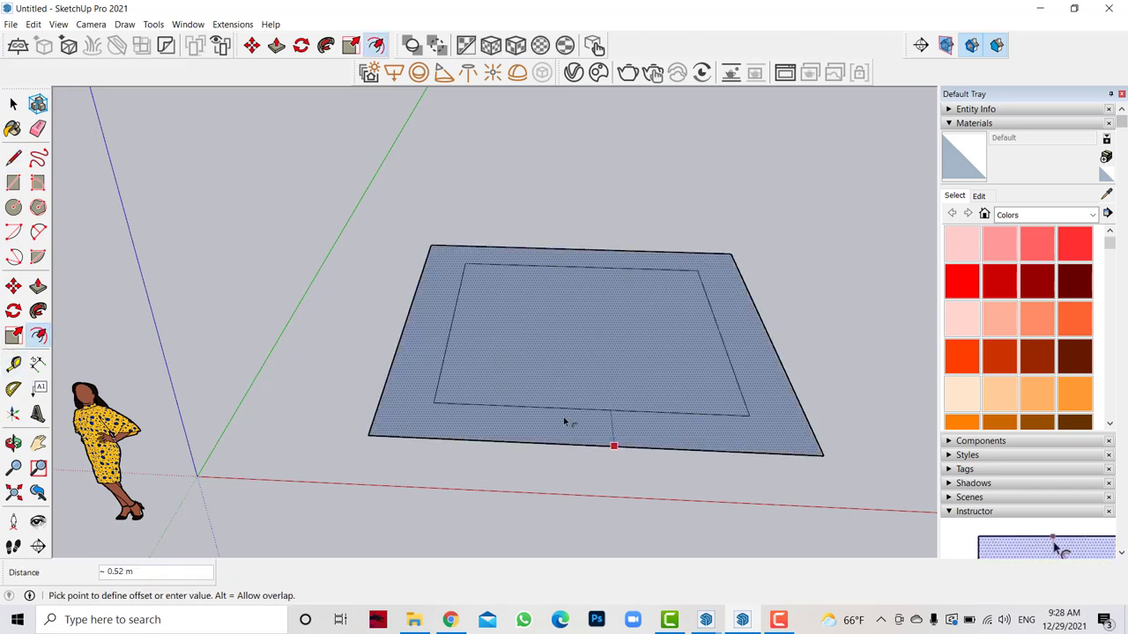
# Offset the square outward and raise the outer ring into 2.8 m thin walls.
pyautogui.click(521, 456)
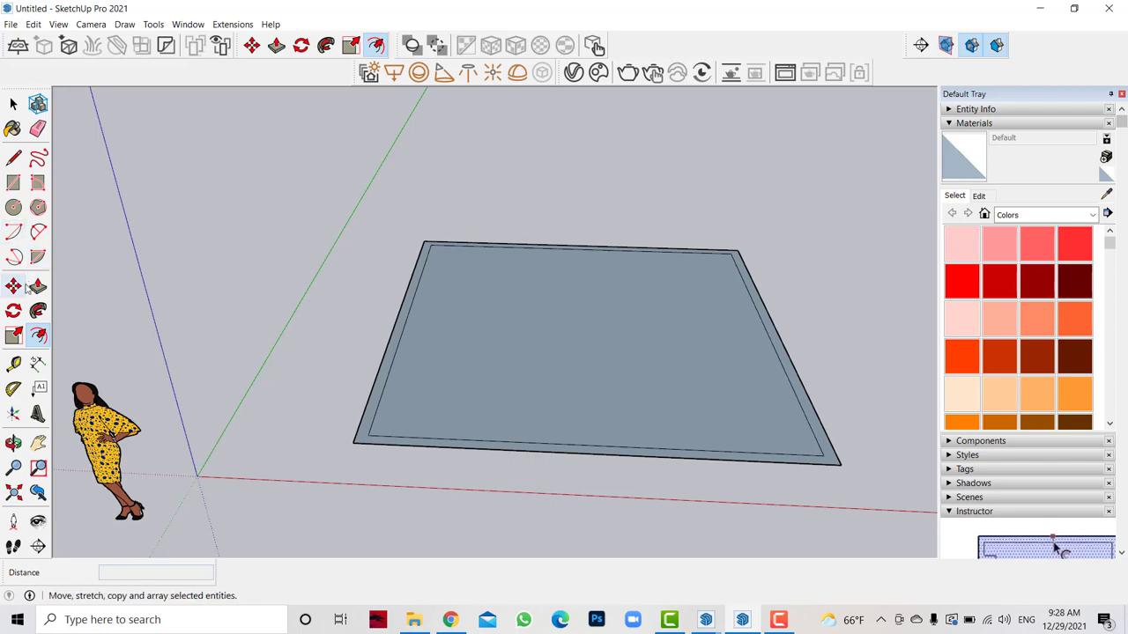
pyautogui.click(38, 286)
pyautogui.click(360, 446)
pyautogui.write('2.8')
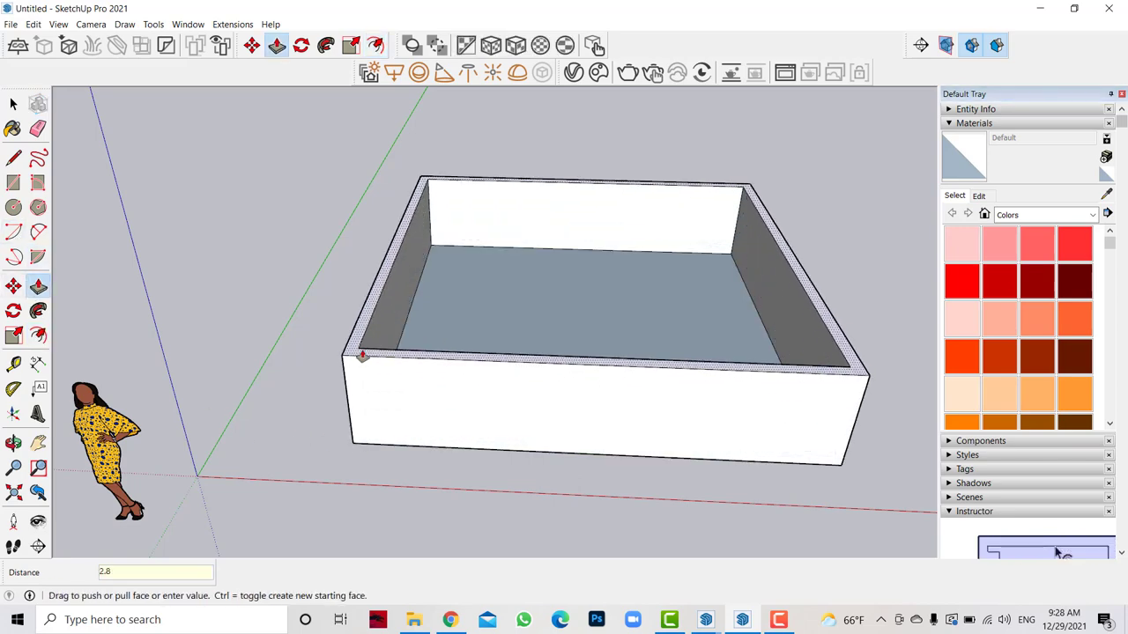
pyautogui.press('Return')
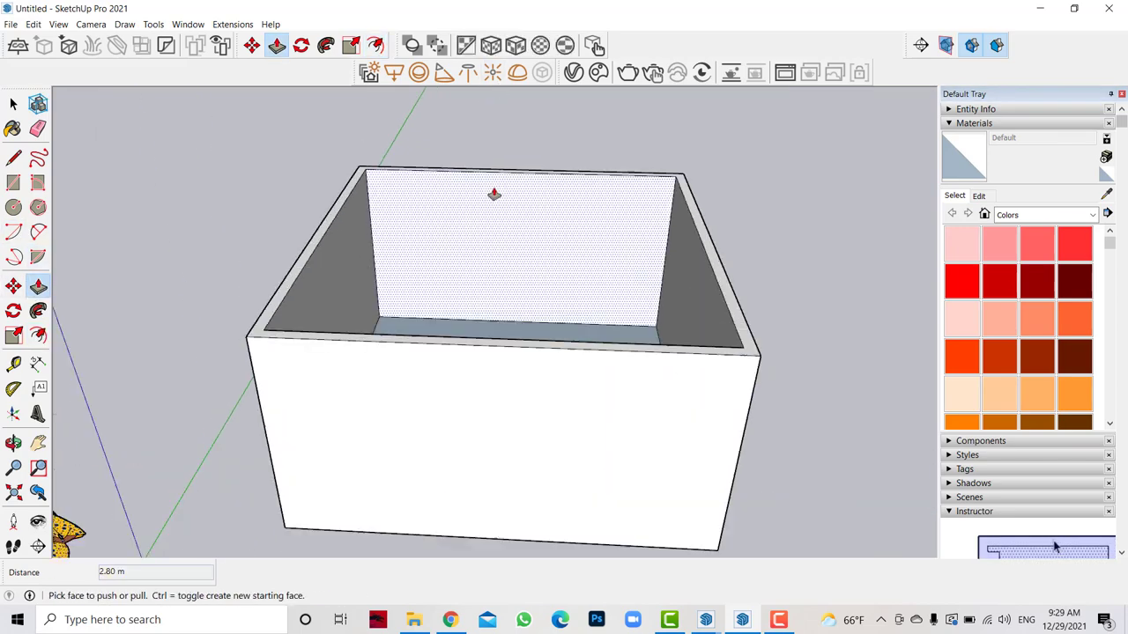
pyautogui.scroll(-5, 515, 345)
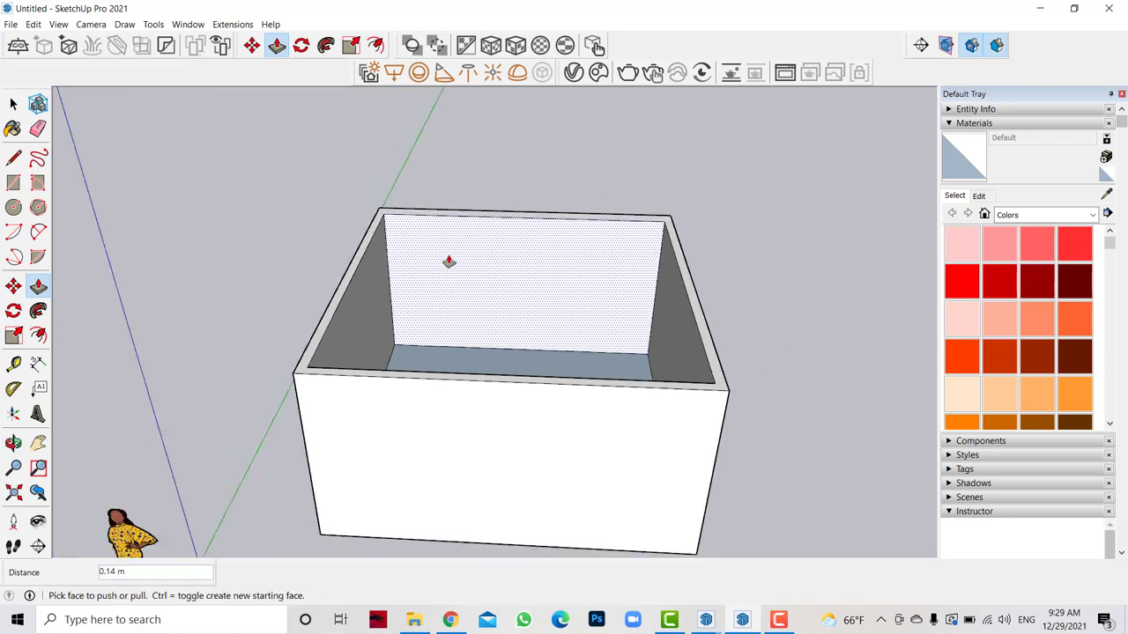
pyautogui.press('o')
pyautogui.moveTo(489, 229)
pyautogui.mouseDown()
pyautogui.moveTo(415, 320)
pyautogui.moveTo(456, 352)
pyautogui.moveTo(538, 231)
pyautogui.moveTo(505, 212)
pyautogui.moveTo(564, 214)
pyautogui.moveTo(448, 250)
pyautogui.mouseUp()
pyautogui.press('space')
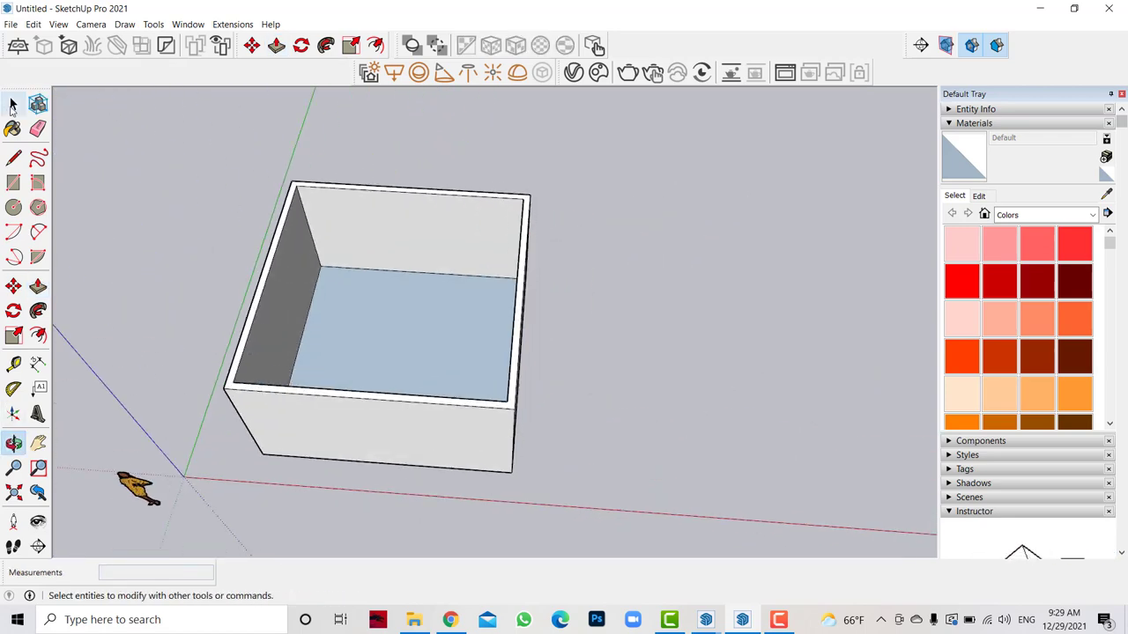
# Intersect the box's faces with the model and draw a rectangle across its top.
pyautogui.tripleClick(447, 253)
pyautogui.rightClick(447, 252)
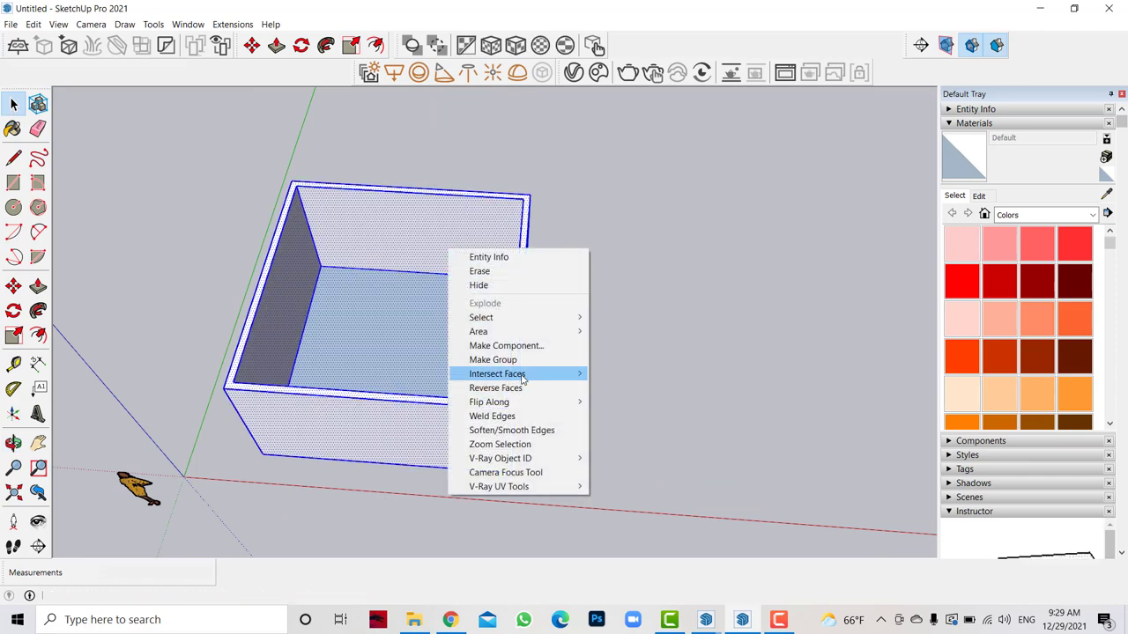
pyautogui.click(493, 373)
pyautogui.click(13, 181)
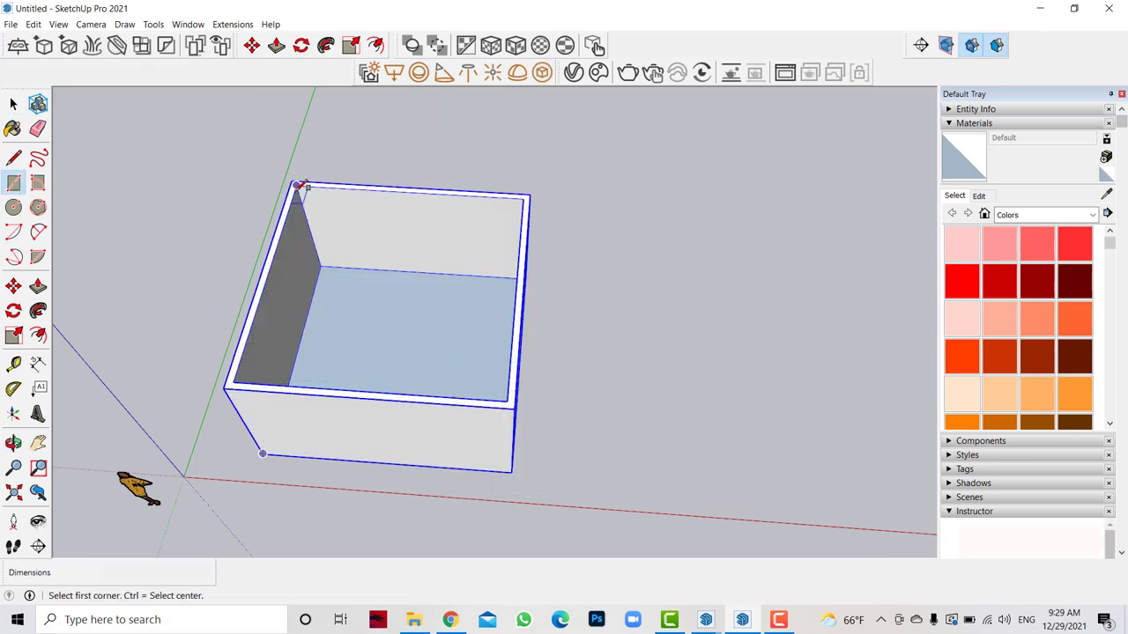
pyautogui.click(297, 185)
pyautogui.click(508, 398)
# Remove the top face and paste it beside the box as a separate lid.
pyautogui.click(13, 104)
pyautogui.click(418, 305)
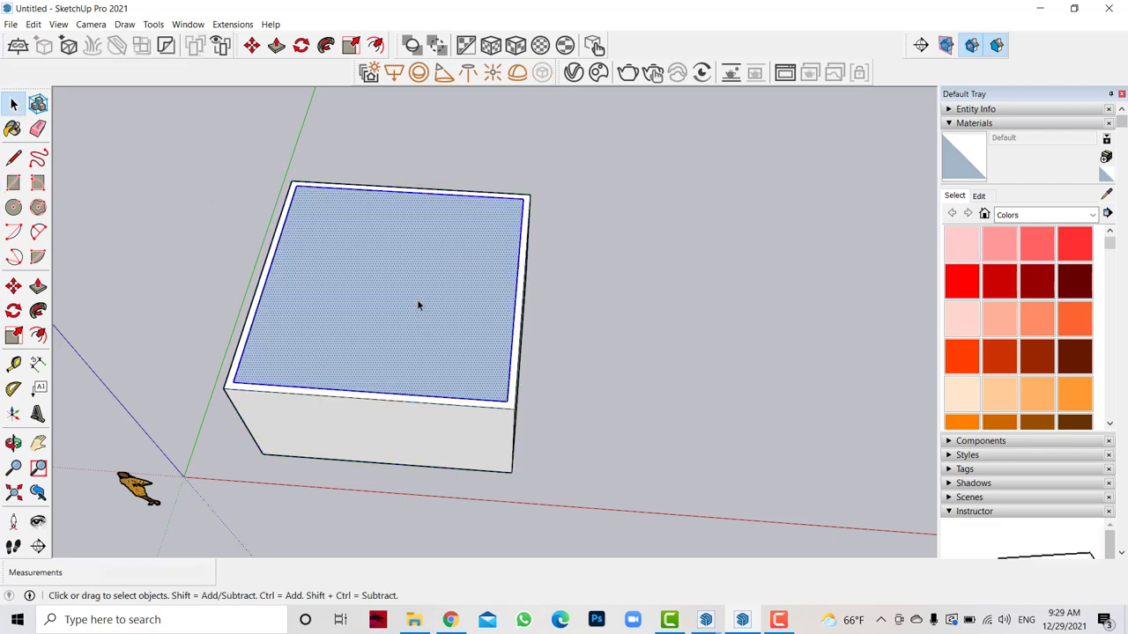
pyautogui.press('Delete')
pyautogui.scroll(-2, 626, 328)
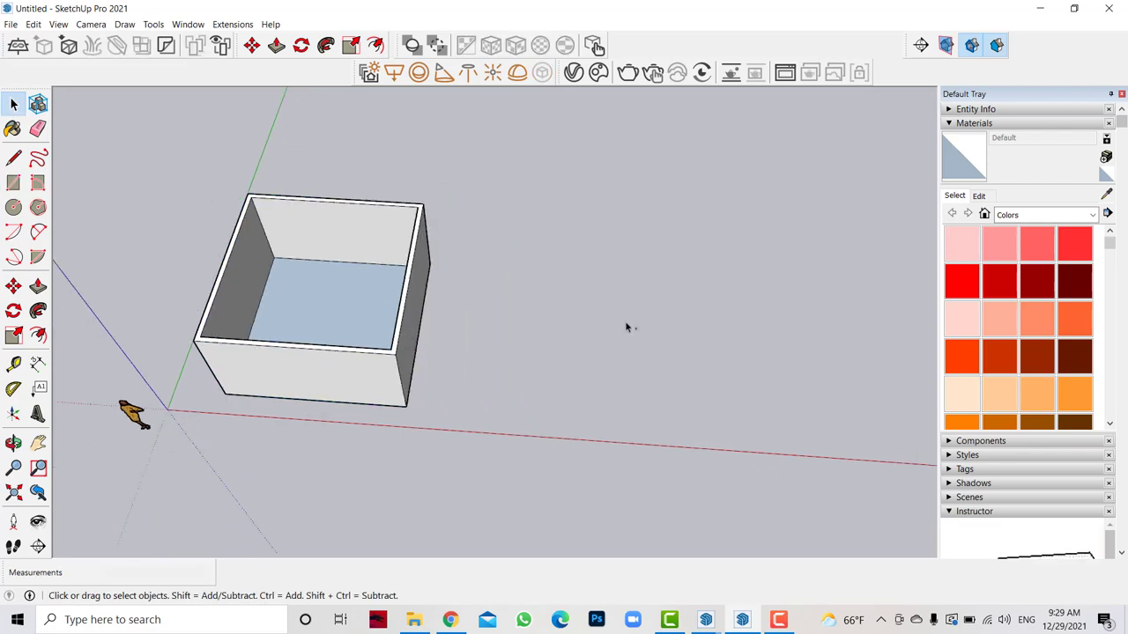
pyautogui.hotkey('ctrl', 'v')
pyautogui.click(531, 355)
pyautogui.scroll(2, 685, 312)
pyautogui.scroll(3, 569, 203)
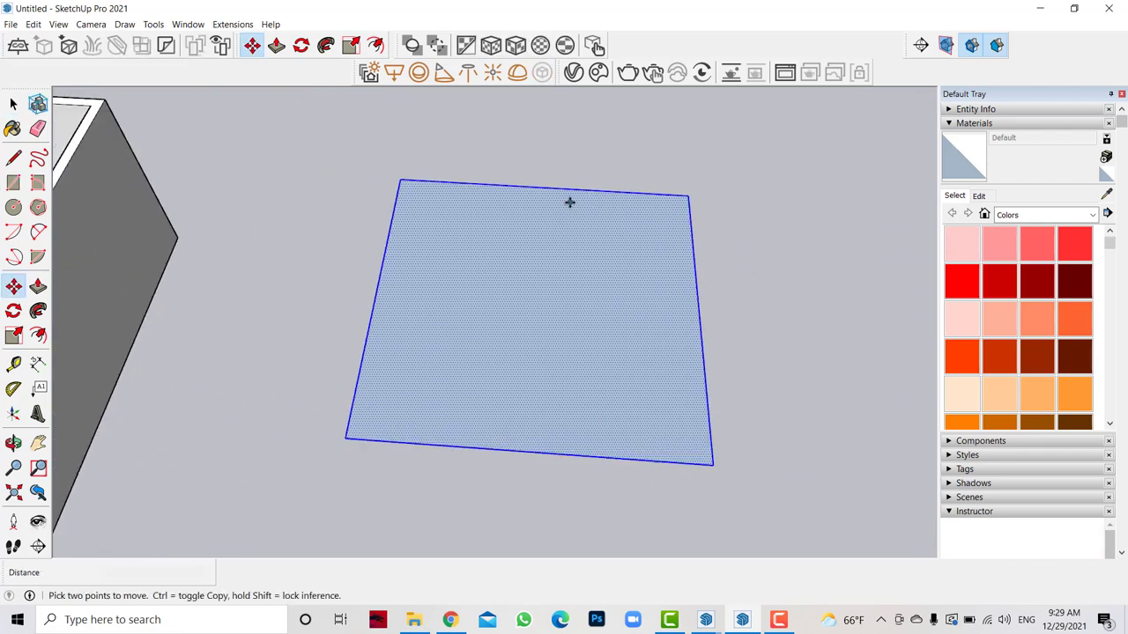
pyautogui.click(13, 443)
# Extrude the loose square face into a thin slab.
pyautogui.moveTo(446, 191)
pyautogui.mouseDown()
pyautogui.moveTo(431, 228)
pyautogui.moveTo(519, 194)
pyautogui.moveTo(505, 206)
pyautogui.mouseUp()
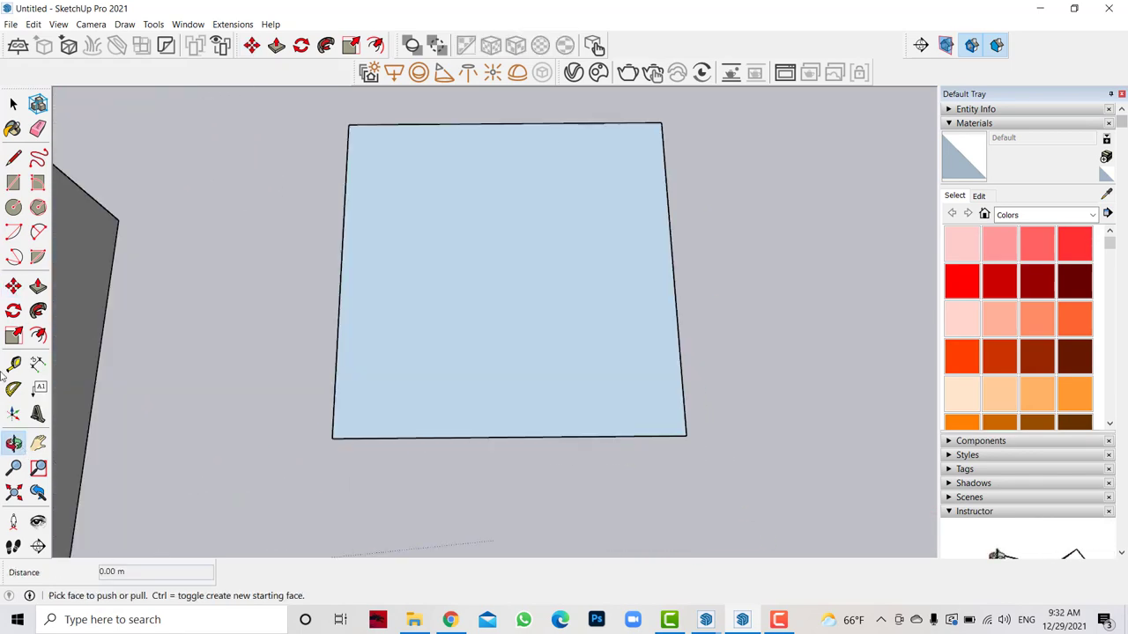
pyautogui.click(438, 378)
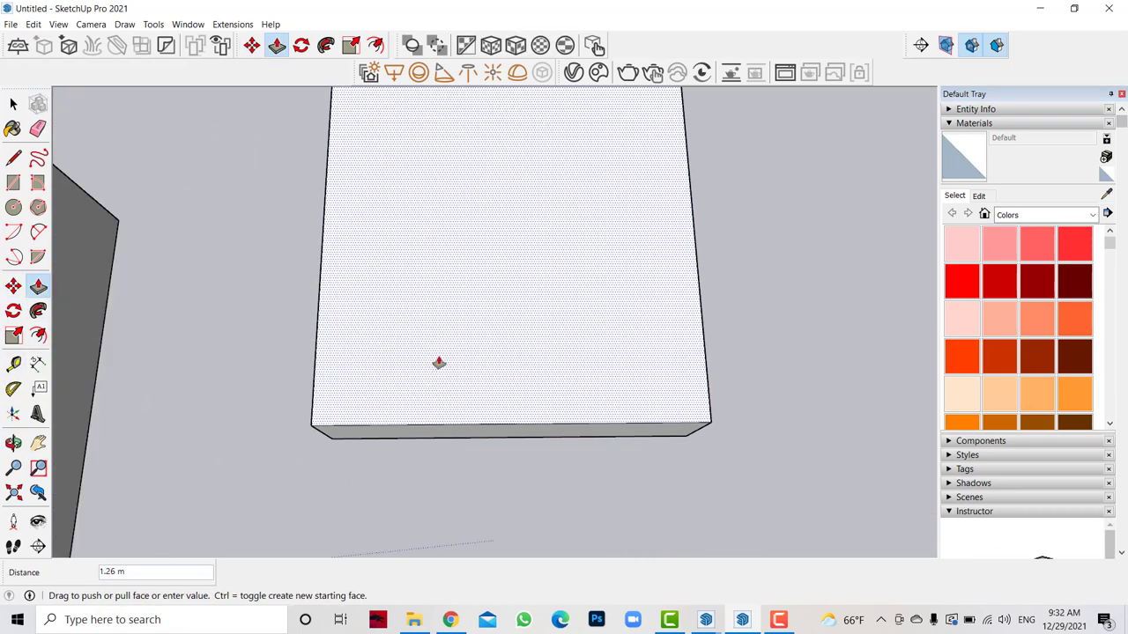
pyautogui.click(439, 362)
pyautogui.click(13, 443)
pyautogui.moveTo(493, 291)
pyautogui.mouseDown()
pyautogui.moveTo(521, 285)
pyautogui.moveTo(477, 123)
pyautogui.moveTo(528, 128)
pyautogui.mouseUp()
# Offset the slab's top 0.55 inward and push the inner square down 0.30 m.
pyautogui.click(38, 335)
pyautogui.click(493, 465)
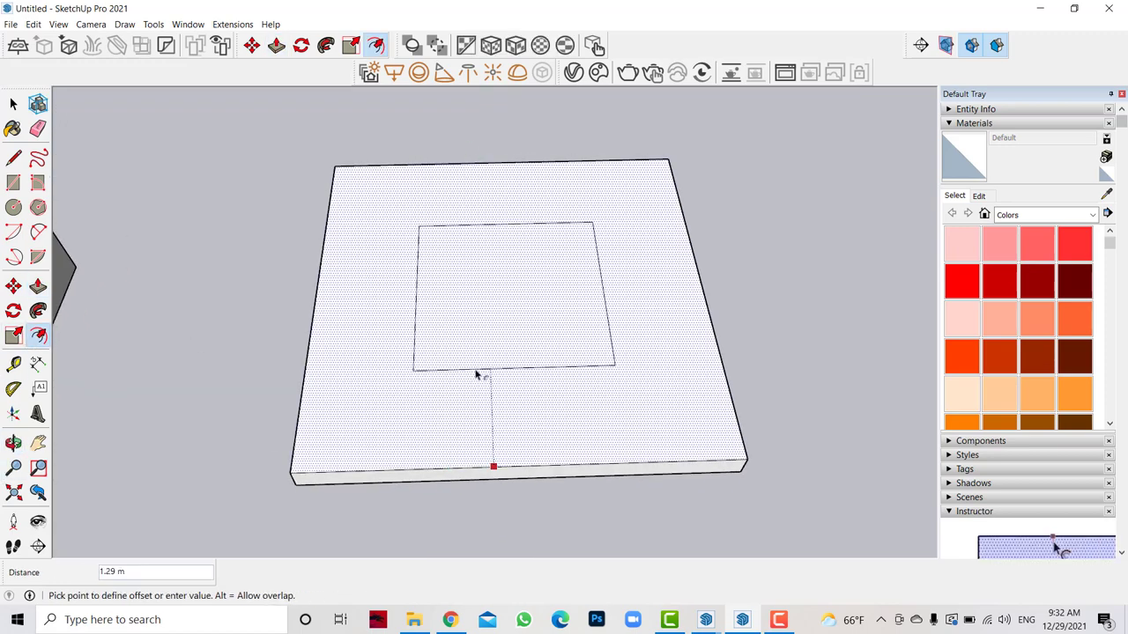
pyautogui.press('Return')
pyautogui.click(38, 286)
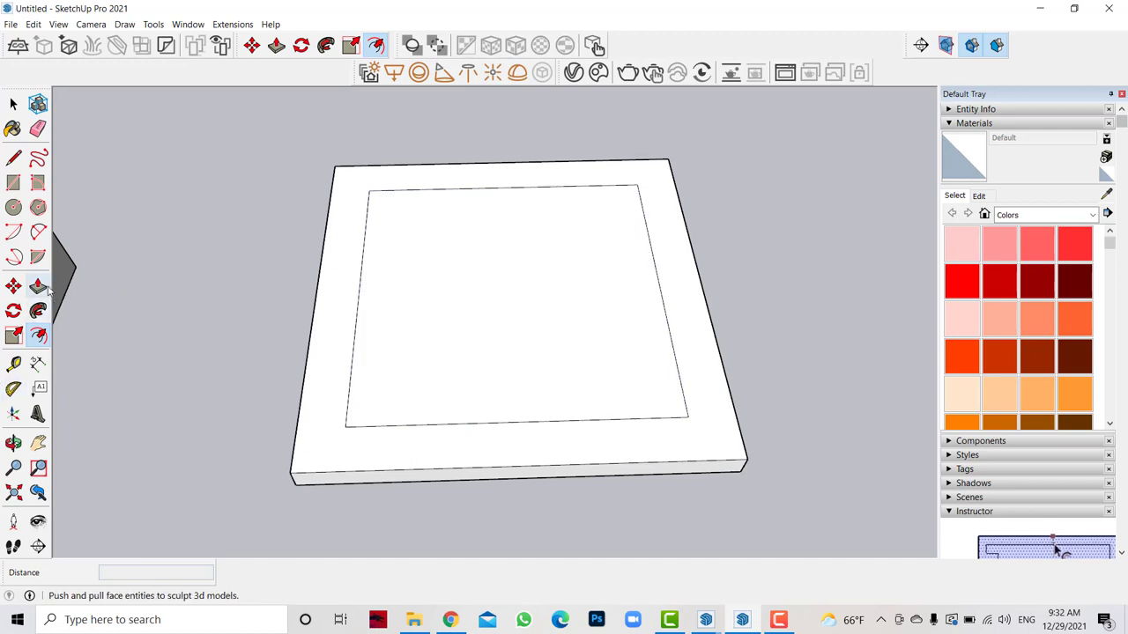
pyautogui.click(511, 300)
pyautogui.click(518, 304)
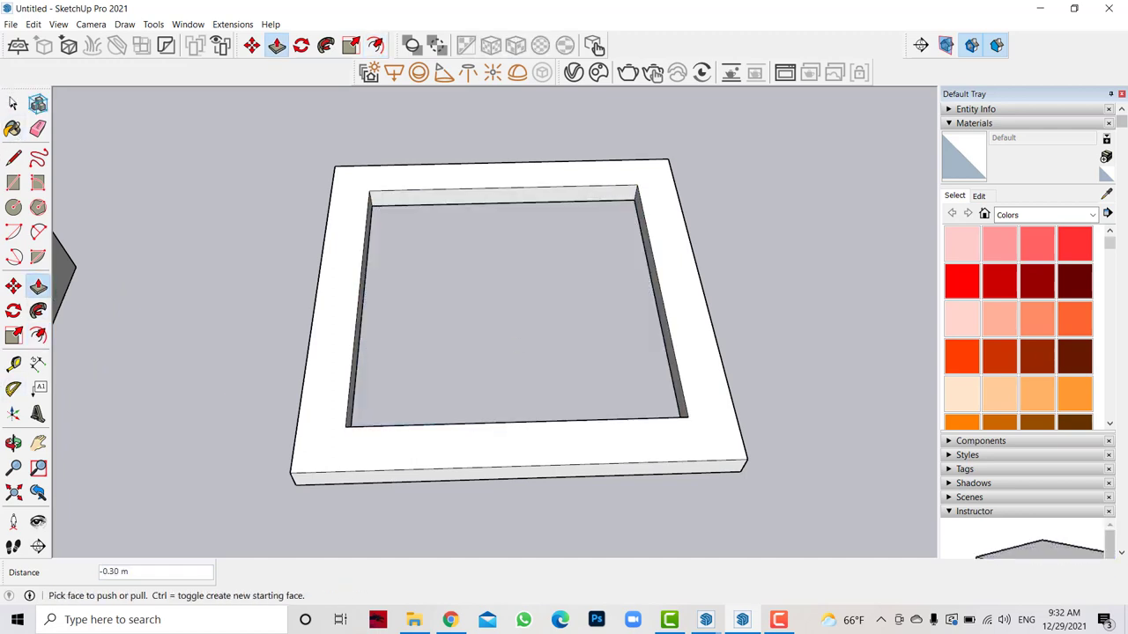
pyautogui.press('space')
pyautogui.click(408, 190)
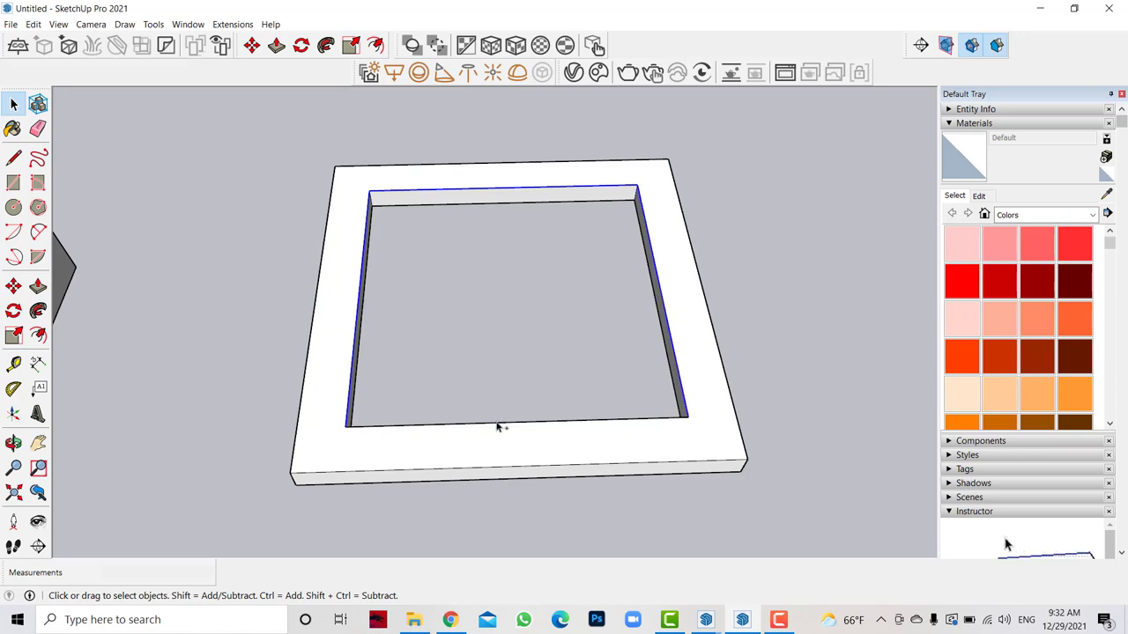
# Copy the inner back wall's top edge 0.15 m downward.
pyautogui.scroll(5, 419, 188)
pyautogui.press('m')
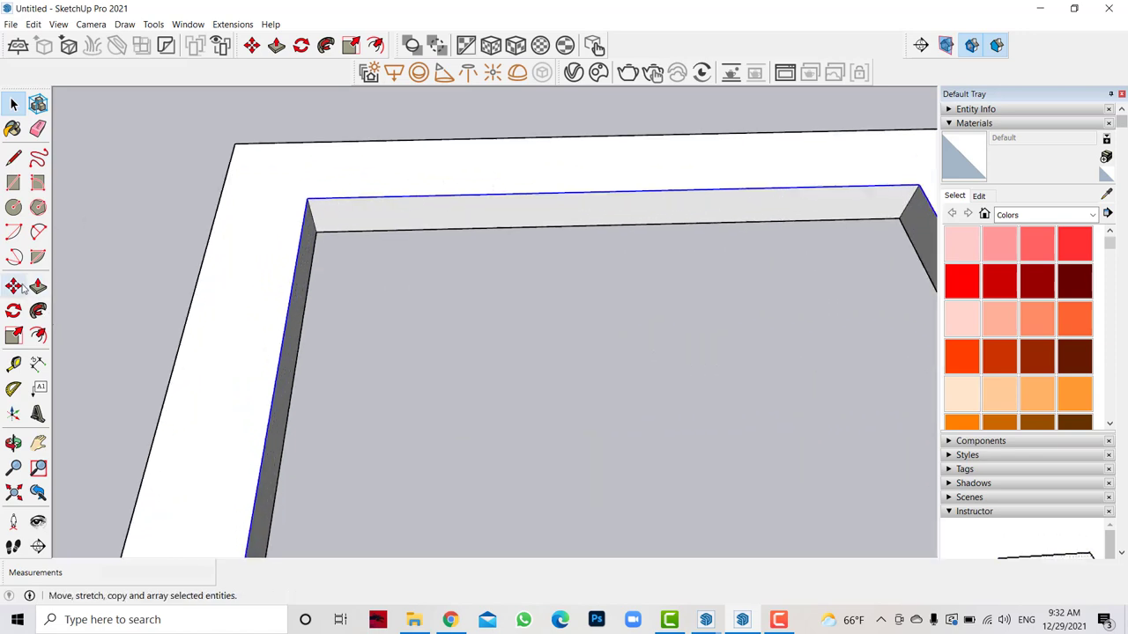
pyautogui.click(285, 191)
pyautogui.press('ctrl')
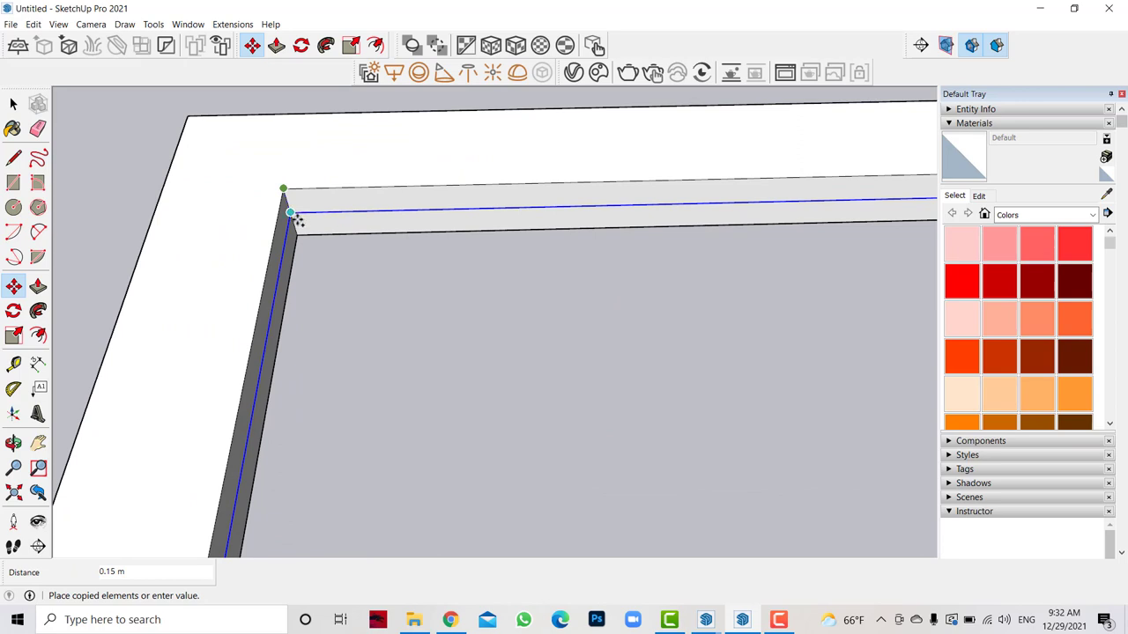
pyautogui.click(295, 217)
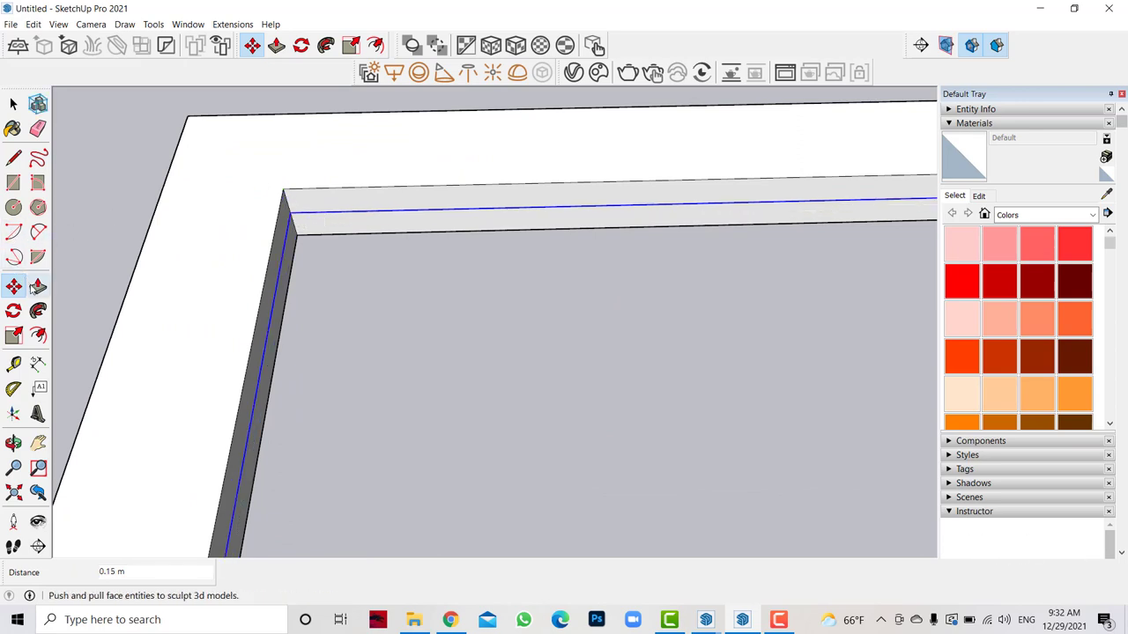
# Push the inner rim strips down to the same depth, forming a ledge on each side.
pyautogui.click(34, 286)
pyautogui.scroll(-3, 415, 156)
pyautogui.scroll(-2, 466, 176)
pyautogui.click(466, 176)
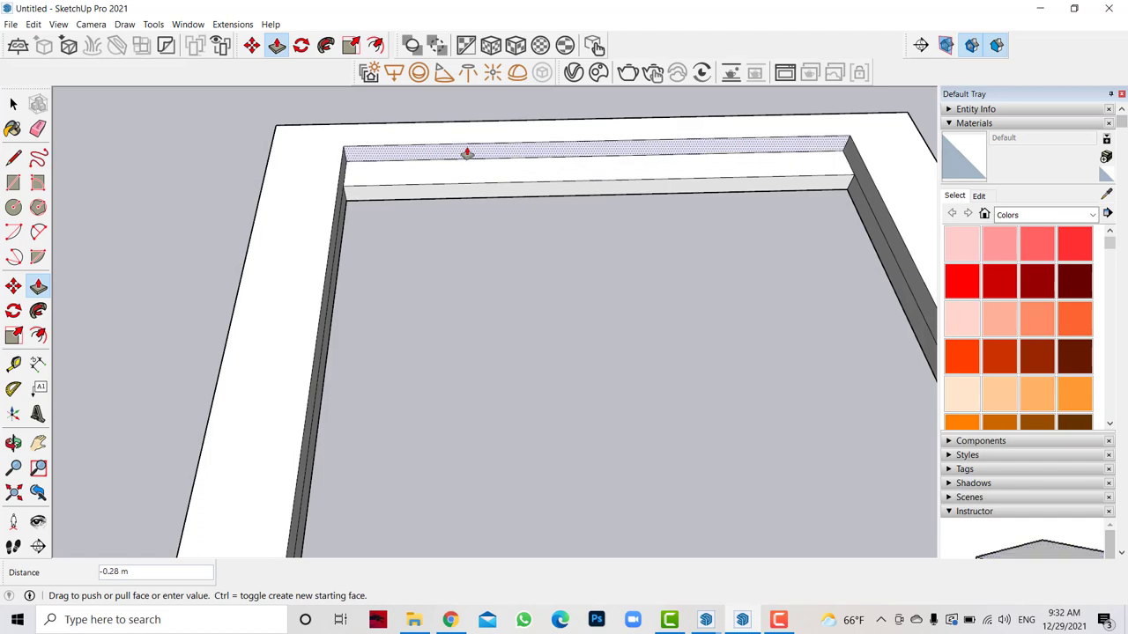
pyautogui.click(467, 153)
pyautogui.doubleClick(334, 232)
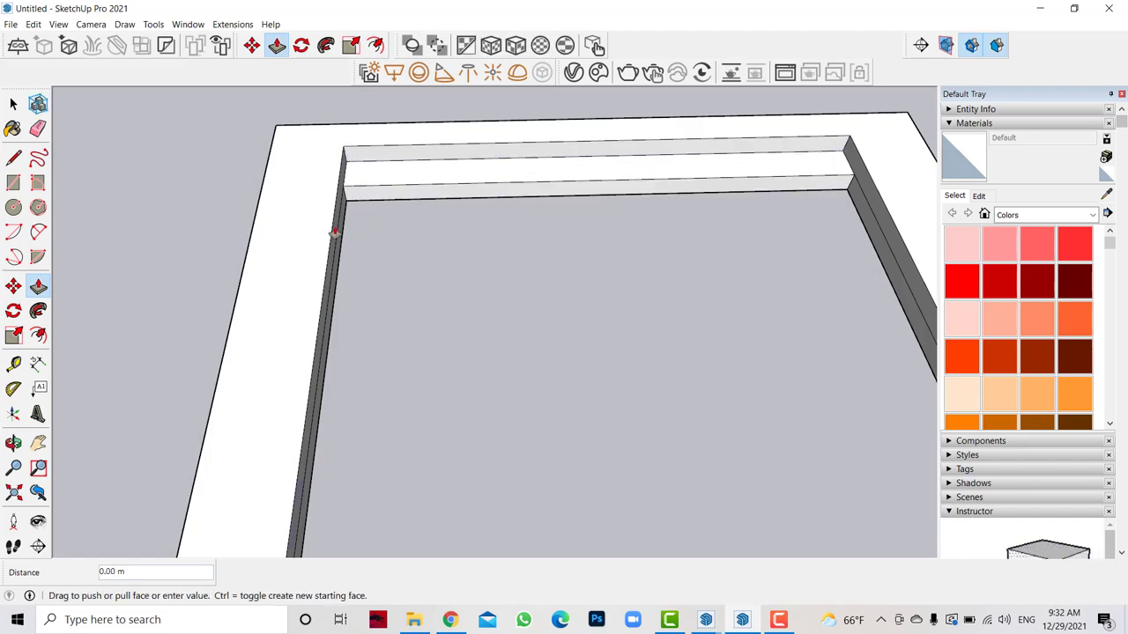
pyautogui.scroll(-3, 807, 176)
# Orbit around the frame to check the rebate, then select all its geometry.
pyautogui.click(14, 443)
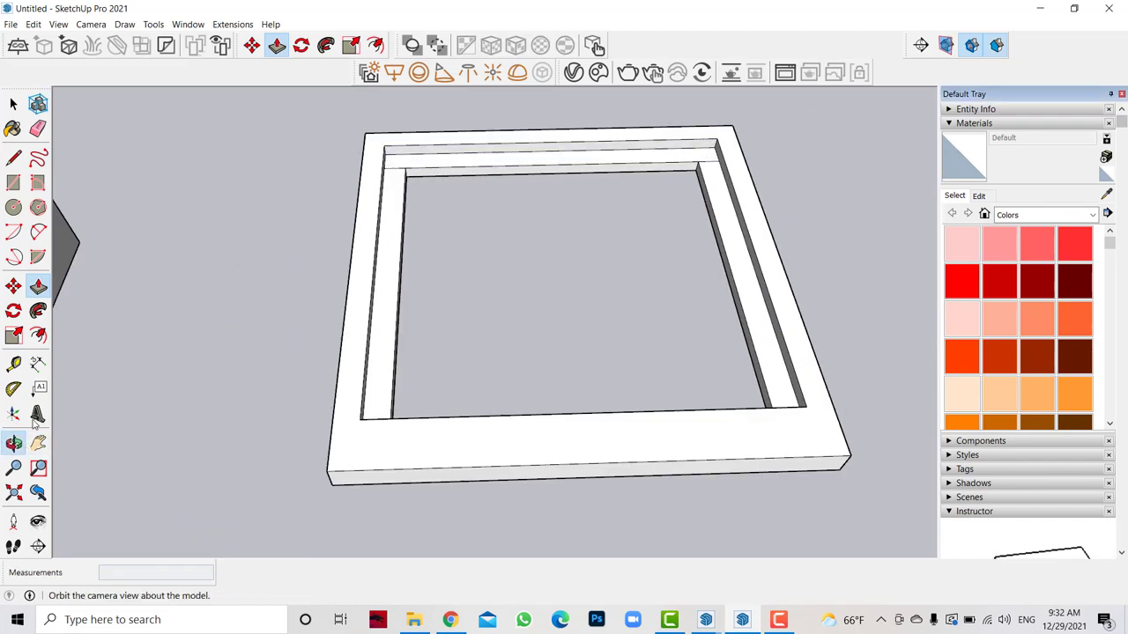
pyautogui.moveTo(617, 265)
pyautogui.mouseDown()
pyautogui.moveTo(796, 244)
pyautogui.moveTo(723, 264)
pyautogui.mouseUp()
pyautogui.scroll(2, 747, 241)
pyautogui.click(38, 286)
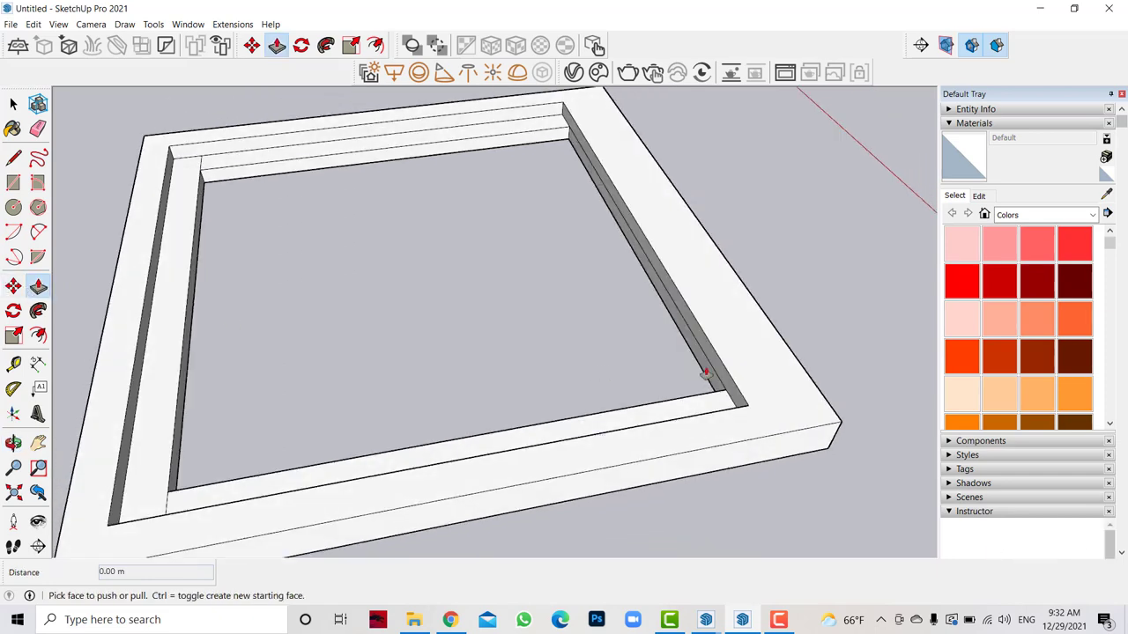
pyautogui.scroll(-3, 680, 349)
pyautogui.click(14, 443)
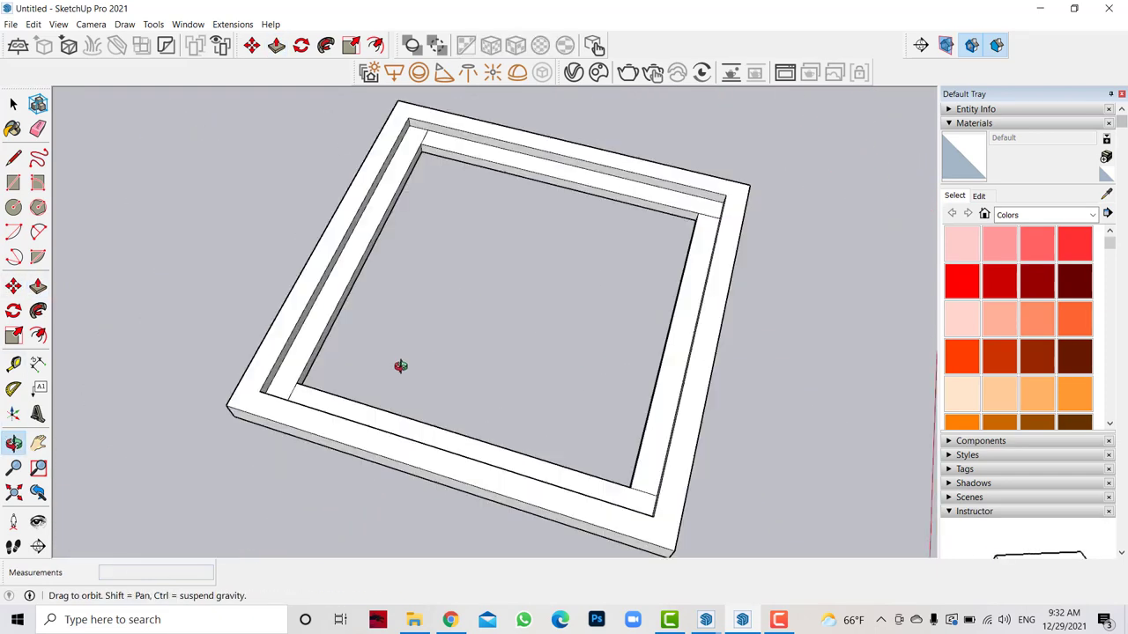
pyautogui.moveTo(397, 368)
pyautogui.mouseDown()
pyautogui.moveTo(624, 282)
pyautogui.moveTo(696, 199)
pyautogui.moveTo(652, 221)
pyautogui.mouseUp()
pyautogui.scroll(-3, 563, 343)
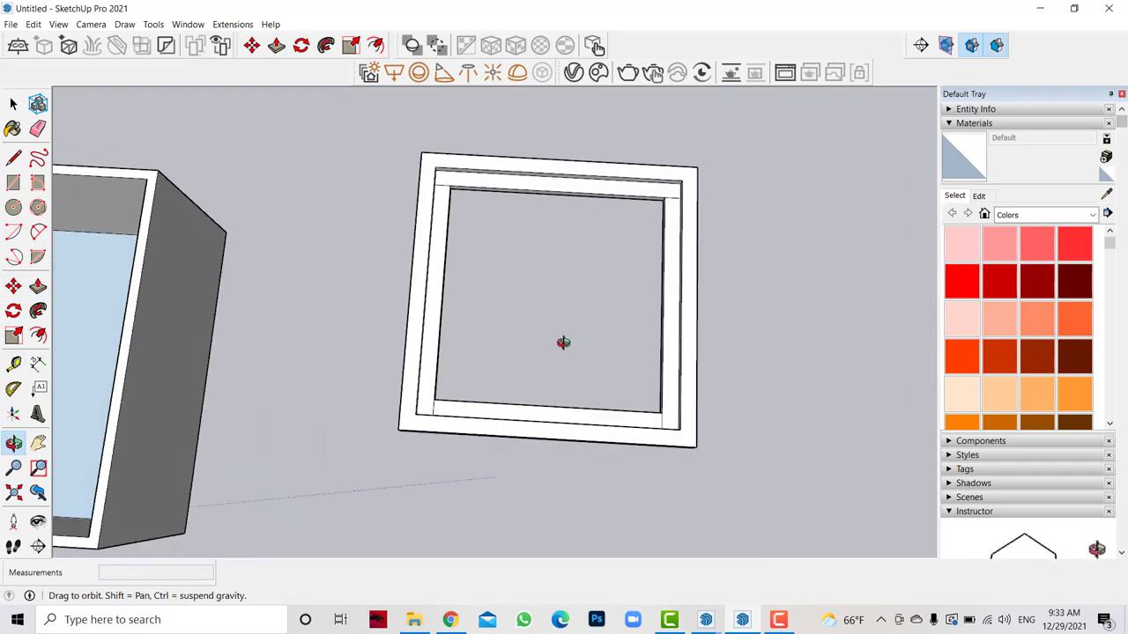
pyautogui.press('space')
pyautogui.tripleClick(607, 199)
# Make the frame geometry a single group.
pyautogui.rightClick(602, 179)
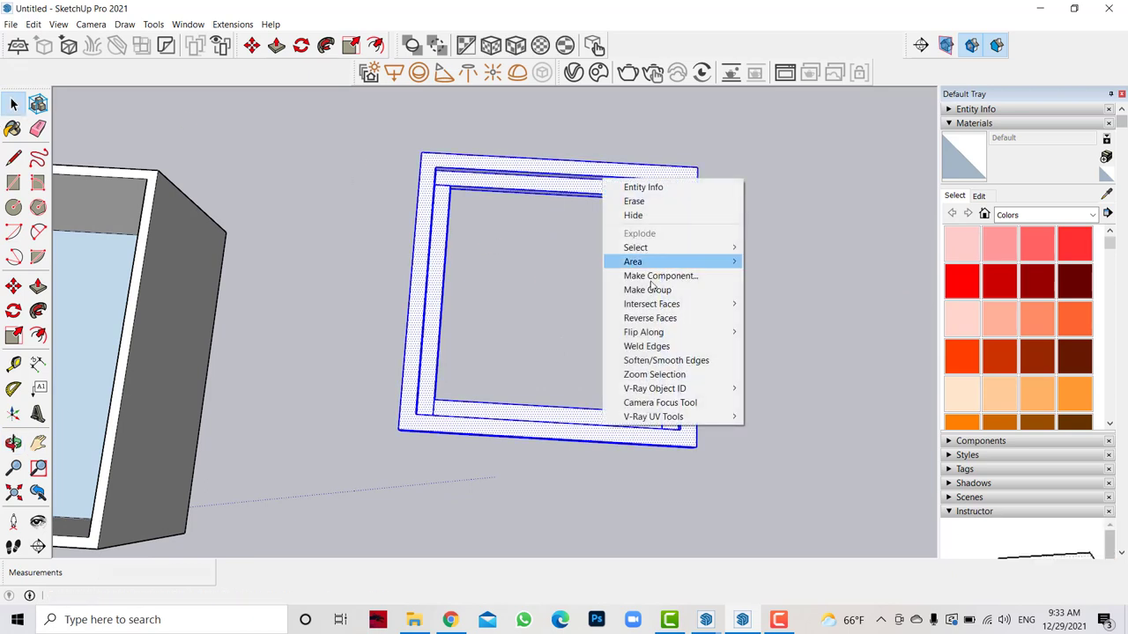
pyautogui.click(661, 288)
pyautogui.scroll(2, 663, 297)
# Measure from the upper-left to lower-left rebate corner and select the left board.
pyautogui.press('t')
pyautogui.scroll(1, 315, 154)
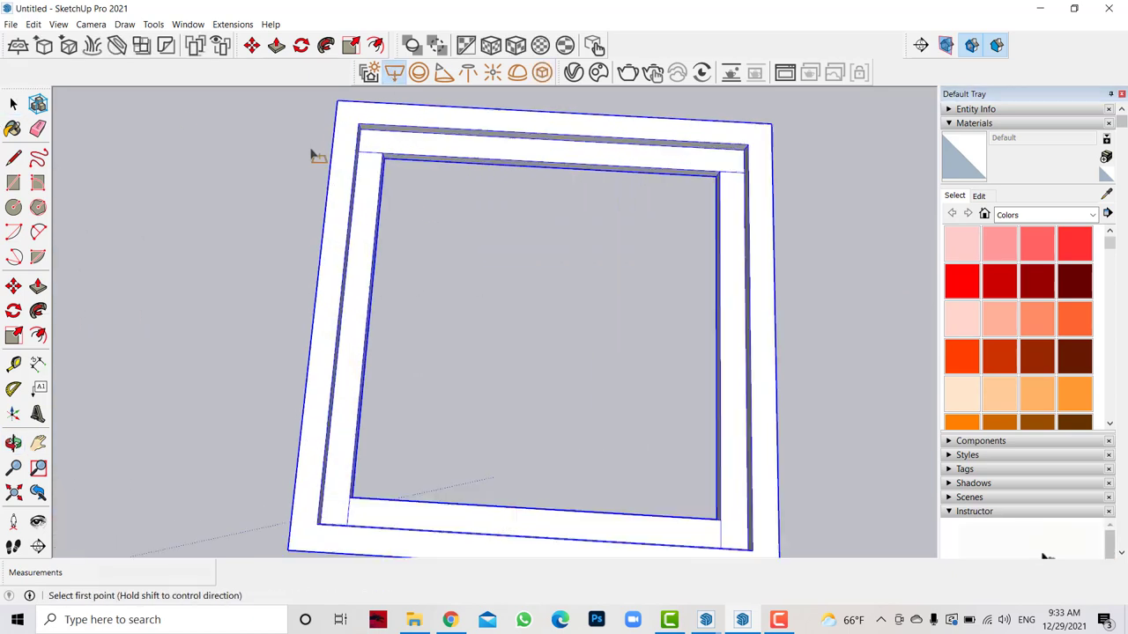
pyautogui.scroll(2, 374, 131)
pyautogui.scroll(-3, 377, 220)
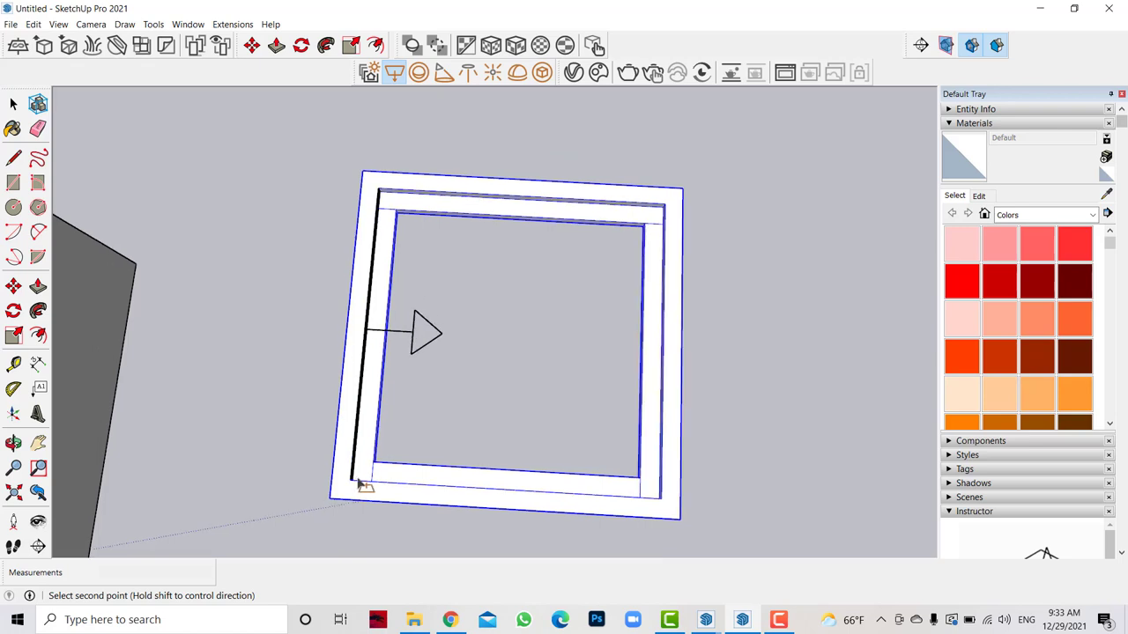
pyautogui.scroll(4, 363, 481)
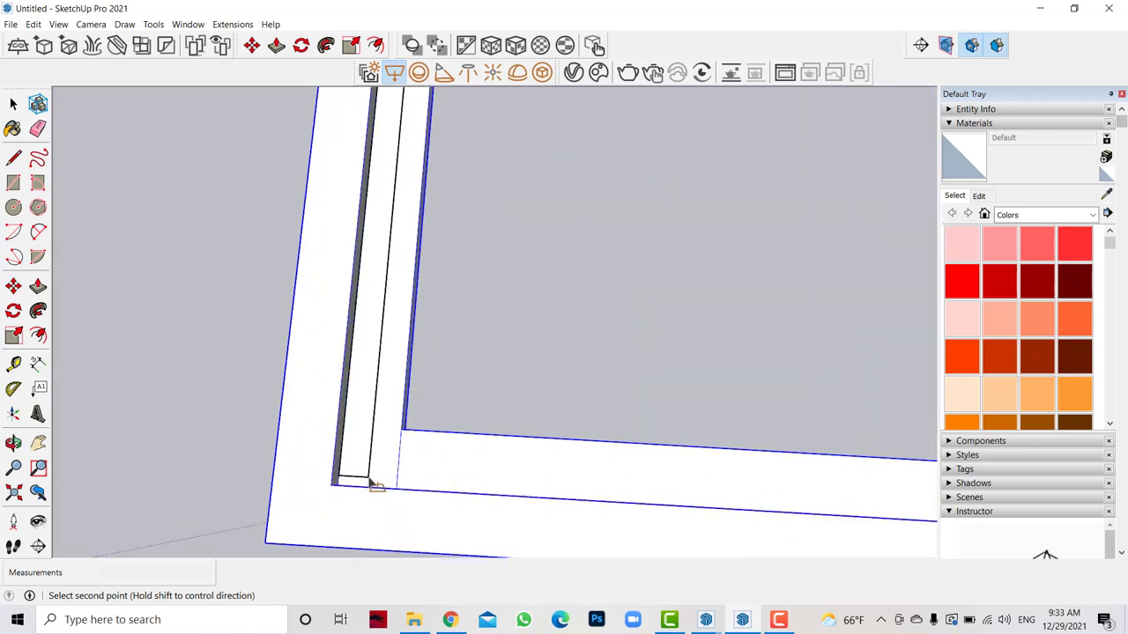
pyautogui.click(373, 485)
pyautogui.scroll(-3, 284, 444)
pyautogui.click(13, 104)
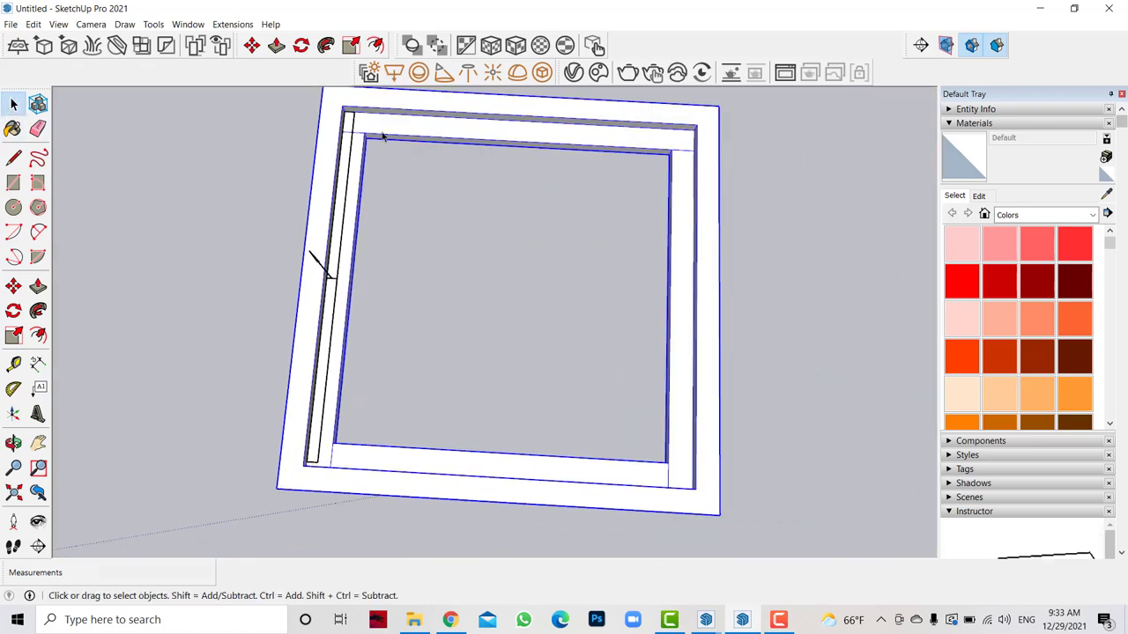
pyautogui.click(356, 125)
# Copy the left board across to the frame's right inner side.
pyautogui.click(14, 286)
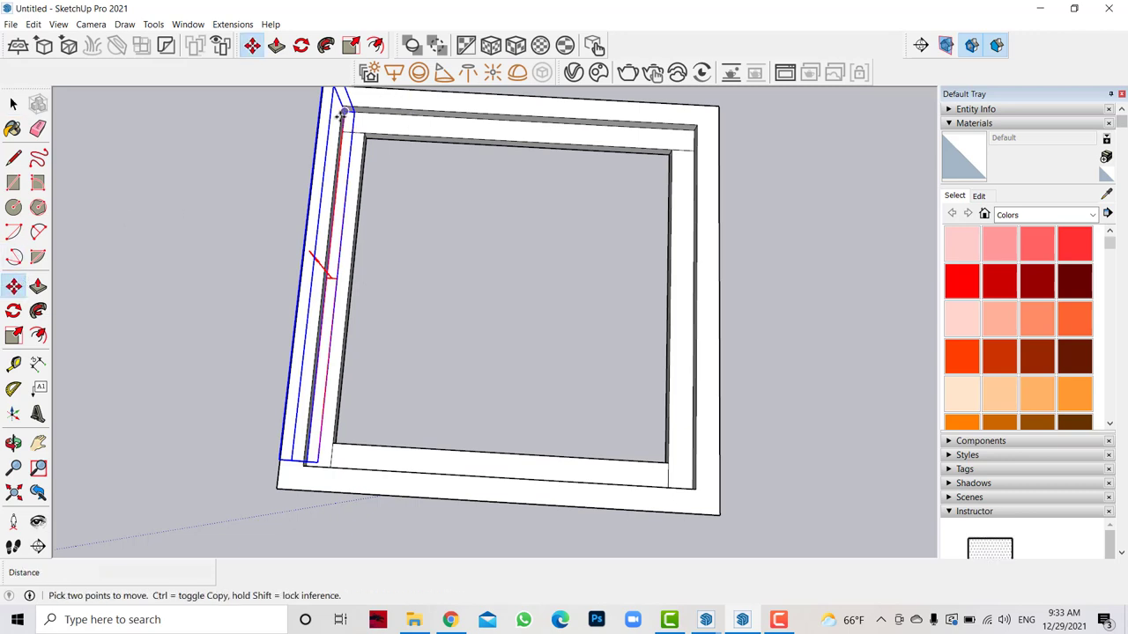
pyautogui.press('ctrl')
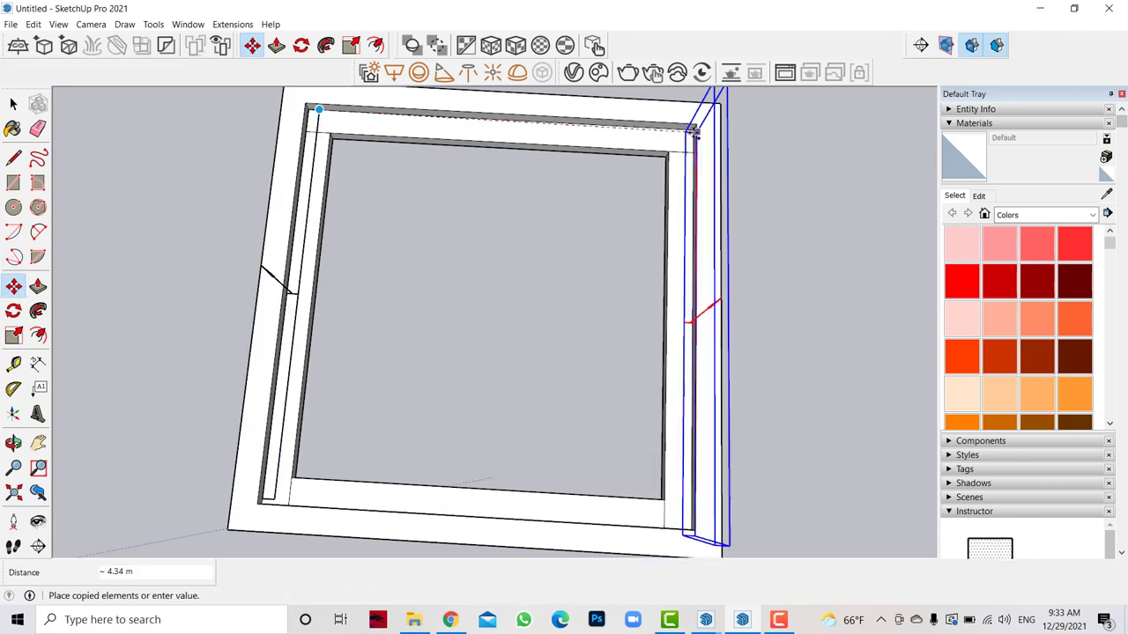
pyautogui.scroll(3, 676, 130)
pyautogui.click(677, 129)
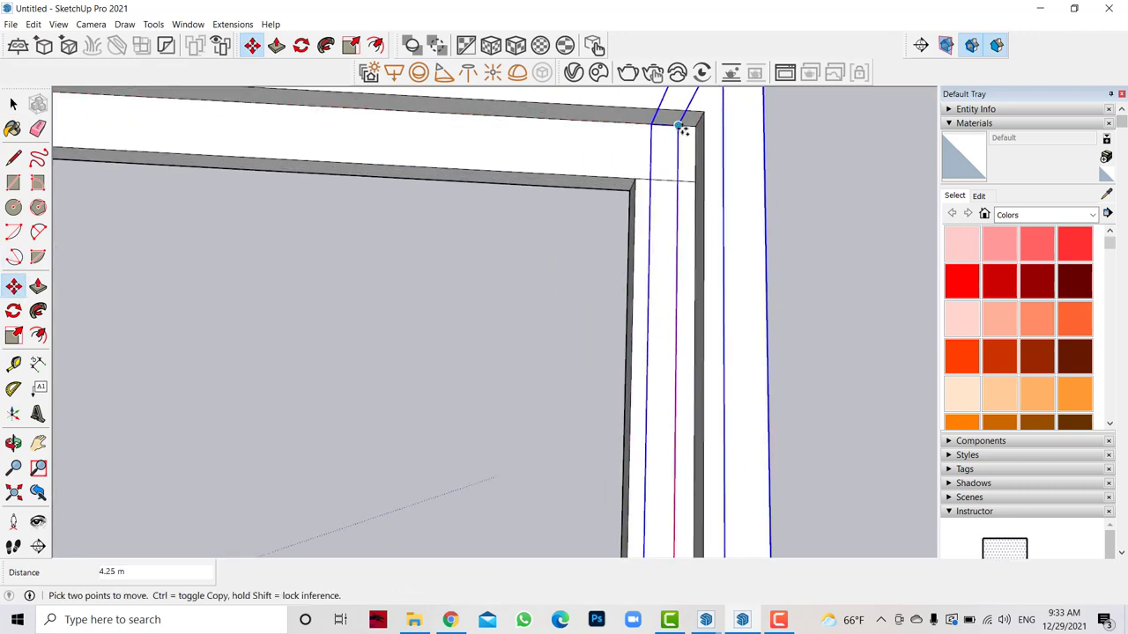
pyautogui.moveTo(677, 130)
pyautogui.mouseDown()
pyautogui.moveTo(571, 129)
pyautogui.moveTo(188, 467)
pyautogui.mouseUp()
# Rotate a board copy 90° and move it into place along the top side.
pyautogui.click(13, 311)
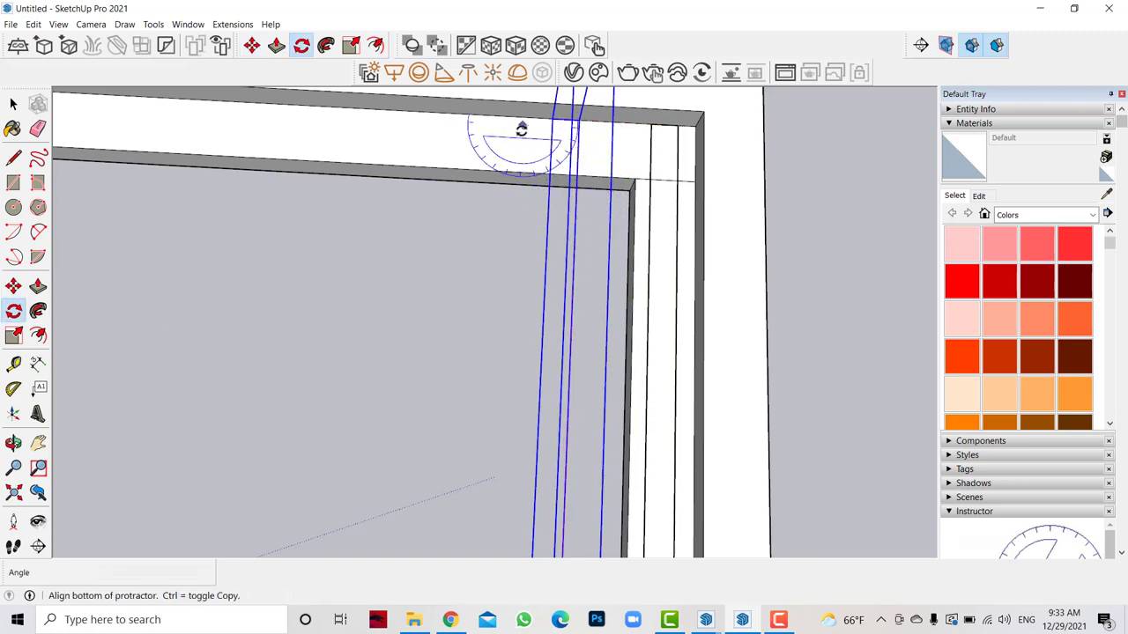
pyautogui.click(349, 143)
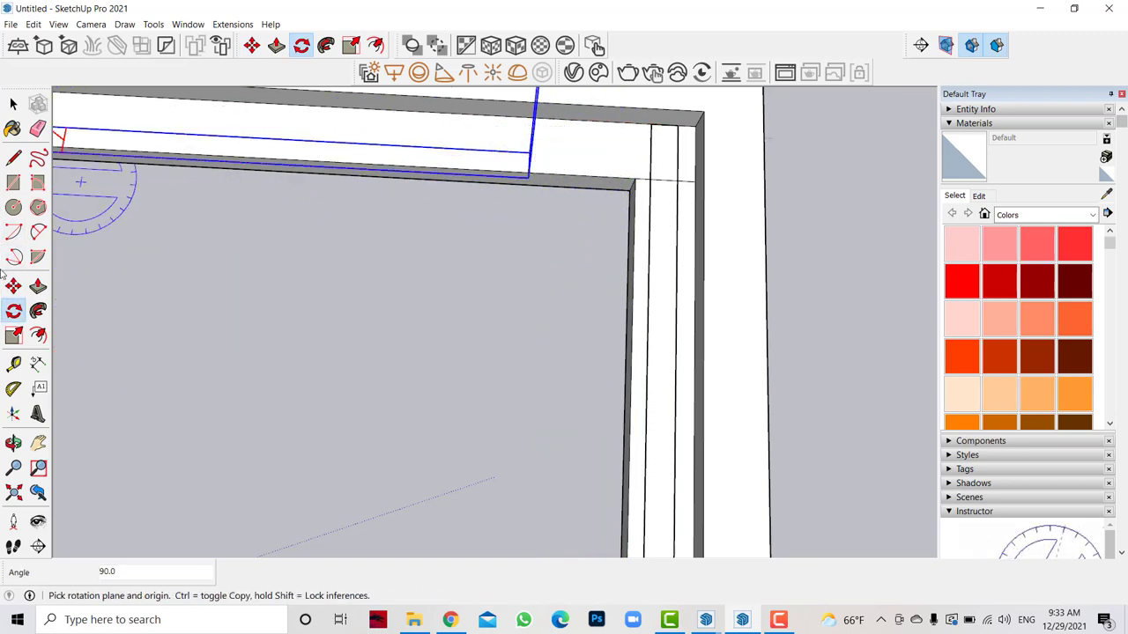
pyautogui.press('m')
pyautogui.click(525, 152)
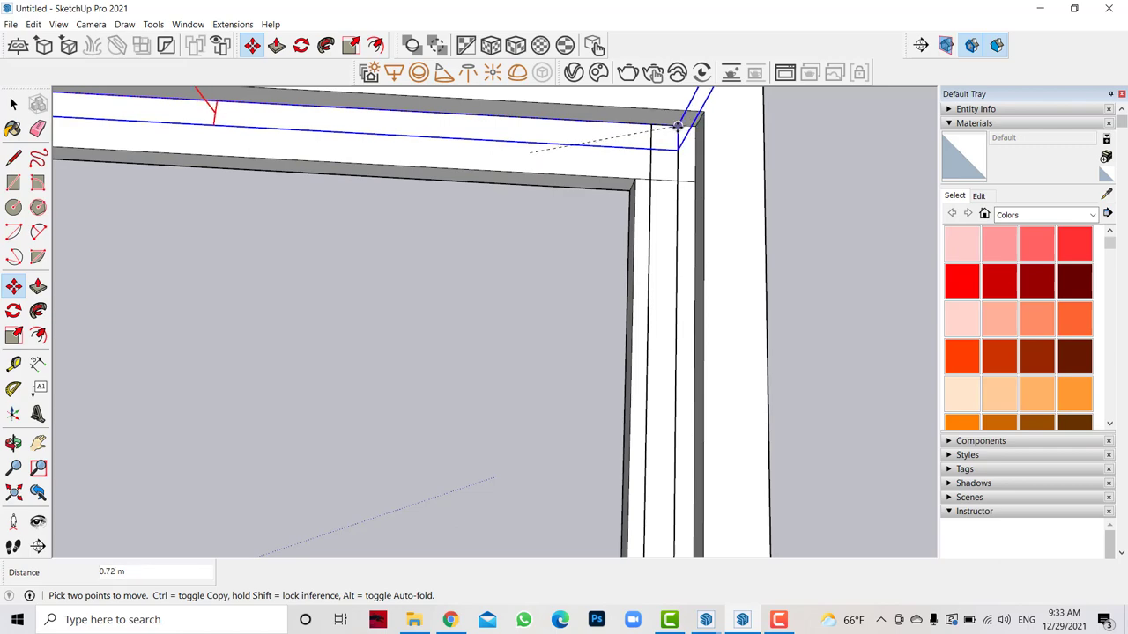
pyautogui.scroll(-2, 770, 209)
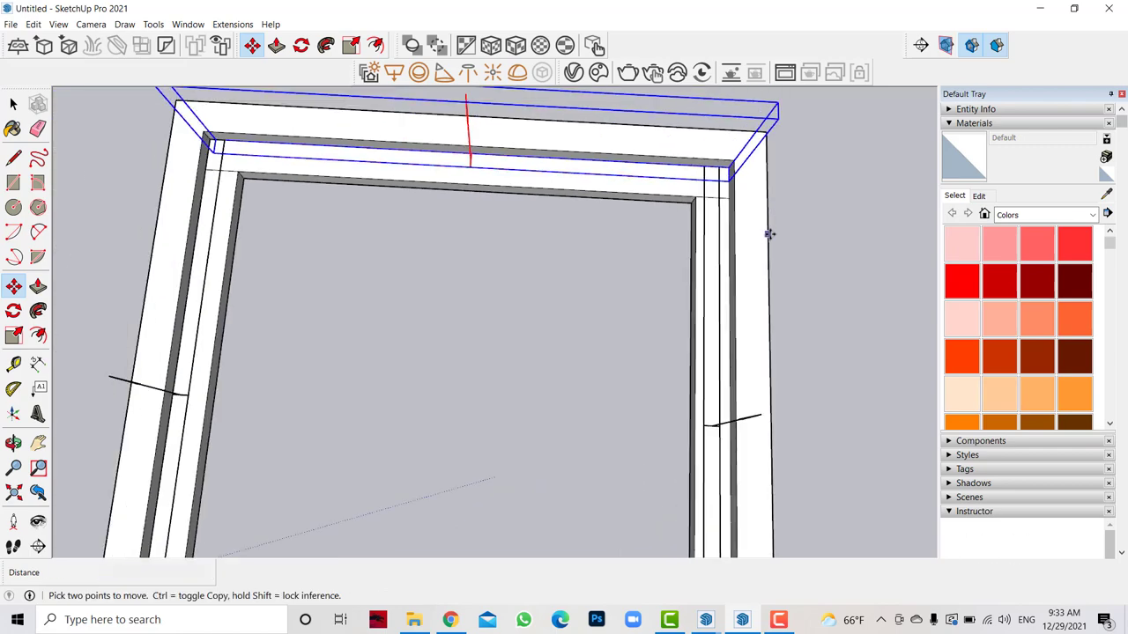
pyautogui.scroll(2, 560, 166)
pyautogui.scroll(2, 555, 161)
pyautogui.scroll(1, 559, 163)
pyautogui.click(559, 166)
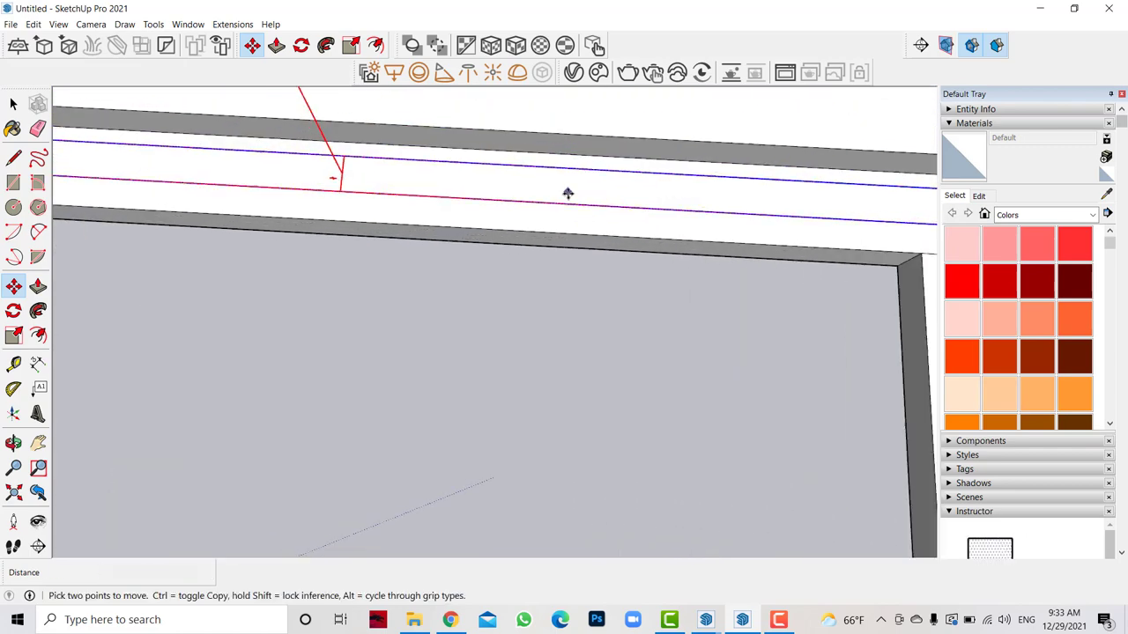
pyautogui.scroll(-3, 566, 191)
pyautogui.scroll(-3, 581, 184)
# Copy the top board down to line the bottom side of the frame.
pyautogui.press('ctrl')
pyautogui.click(667, 190)
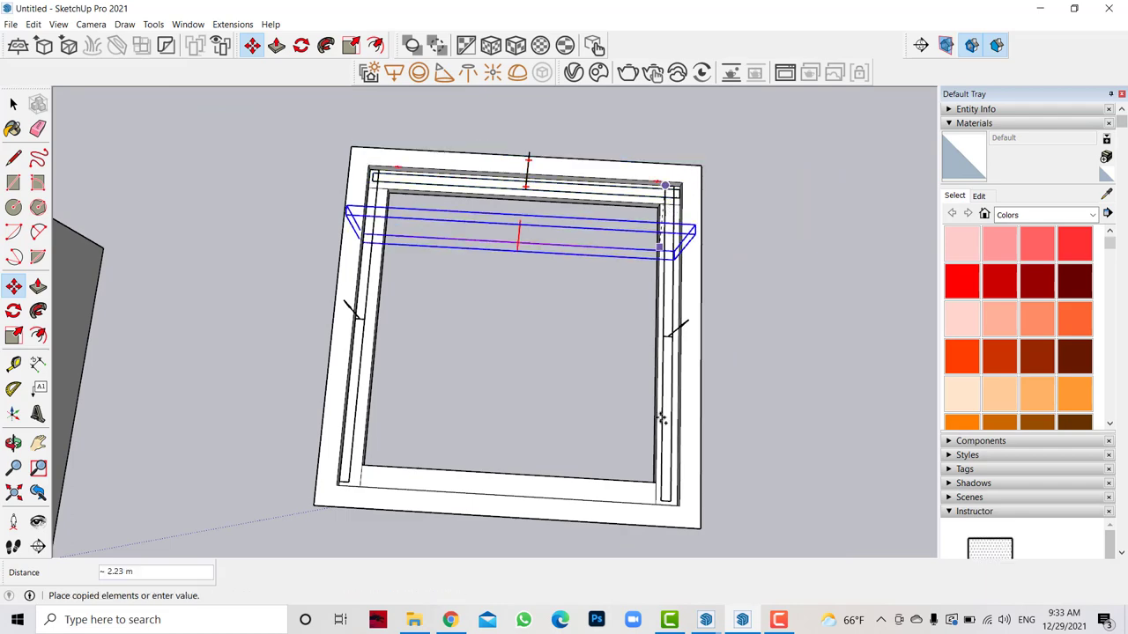
pyautogui.scroll(3, 660, 415)
pyautogui.scroll(2, 660, 470)
pyautogui.scroll(2, 654, 497)
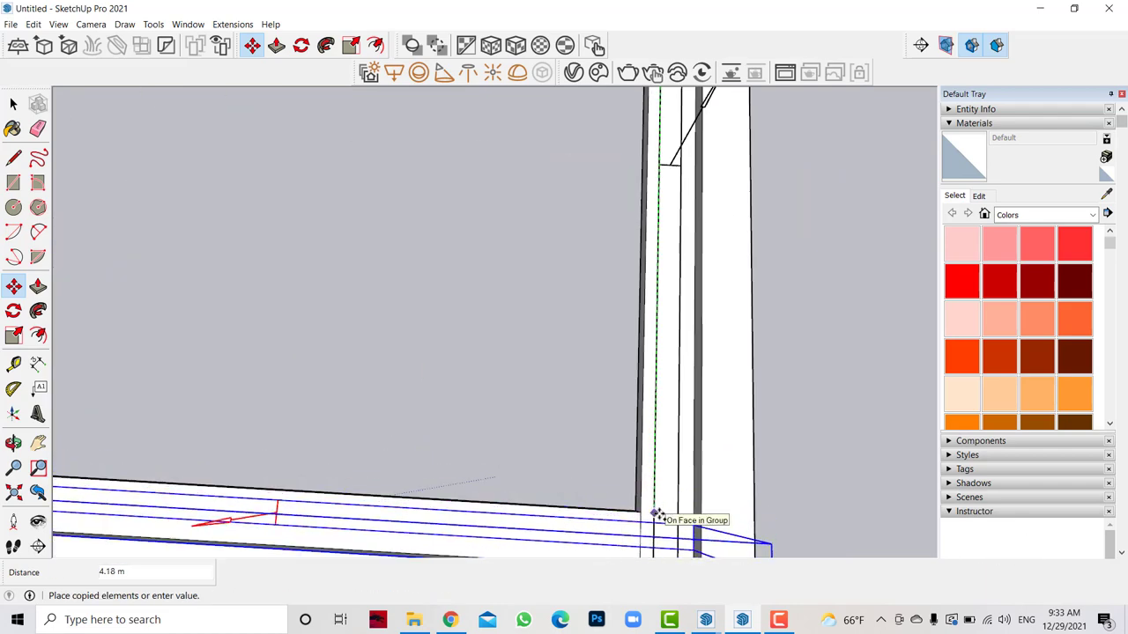
pyautogui.click(660, 516)
pyautogui.scroll(-3, 700, 383)
pyautogui.scroll(-3, 700, 382)
# Select the left and top boards and shift them into their final position.
pyautogui.press('space')
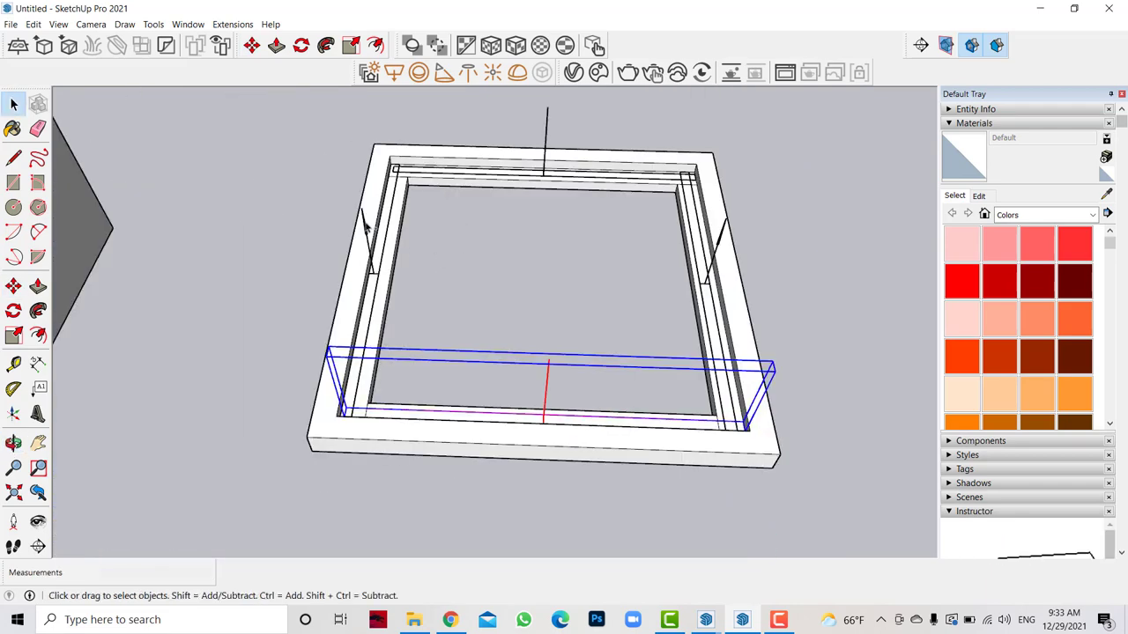
pyautogui.keyDown('shift'); pyautogui.click(365, 225); pyautogui.keyUp('shift')
pyautogui.keyDown('shift'); pyautogui.click(542, 116); pyautogui.keyUp('shift')
pyautogui.scroll(3, 342, 131)
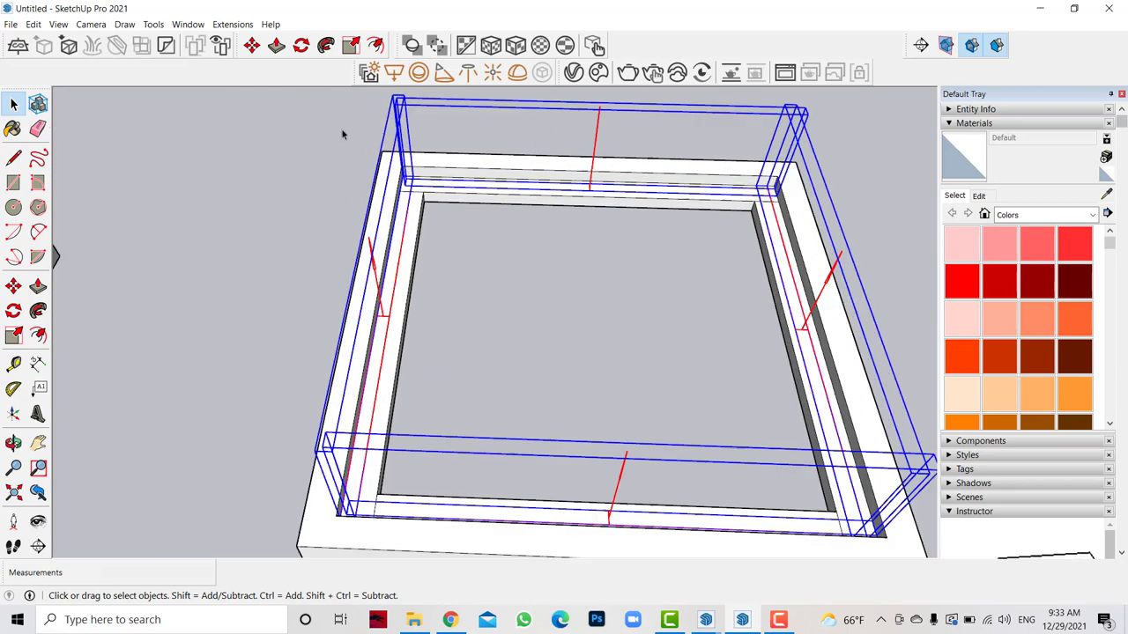
pyautogui.scroll(3, 485, 191)
pyautogui.scroll(2, 353, 202)
pyautogui.press('m')
pyautogui.scroll(2, 177, 240)
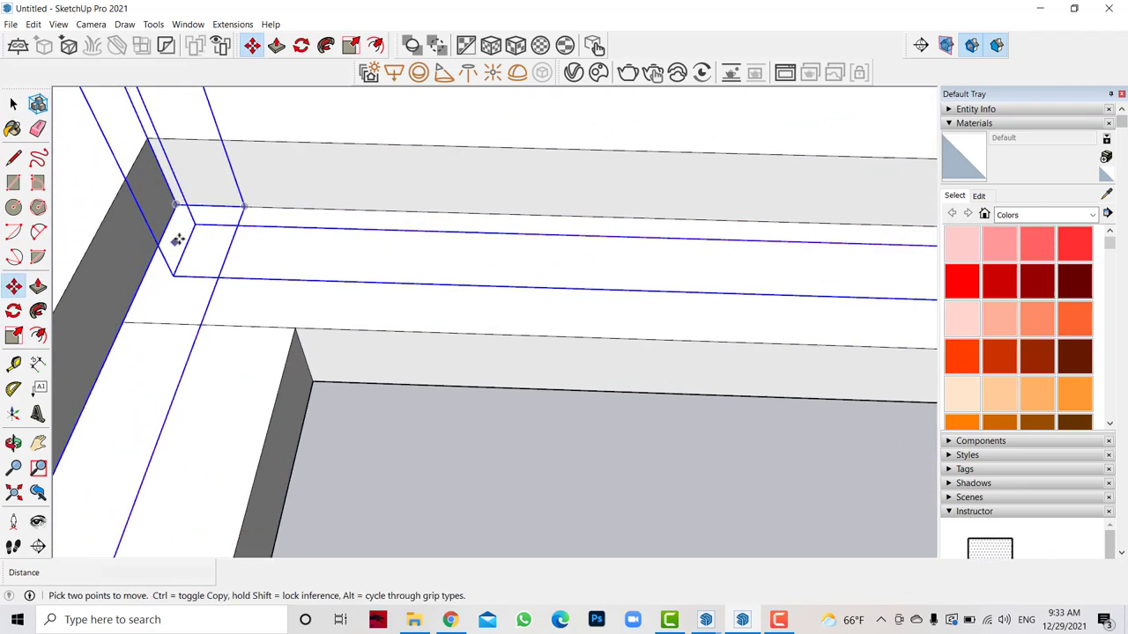
pyautogui.click(256, 207)
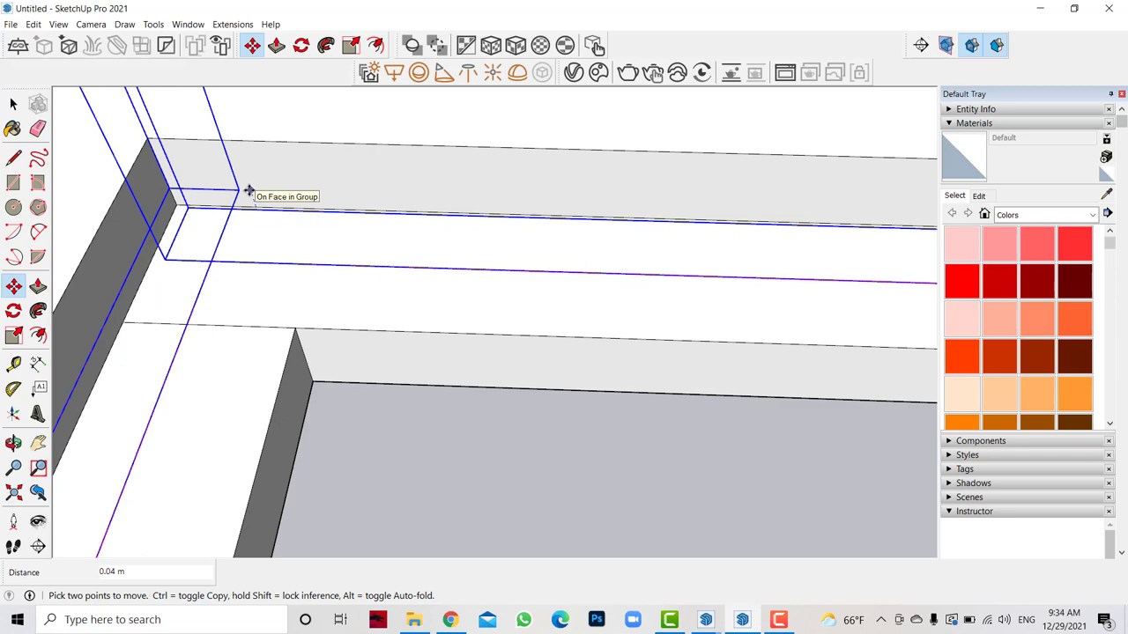
pyautogui.click(249, 192)
pyautogui.scroll(-3, 302, 244)
pyautogui.scroll(-3, 450, 259)
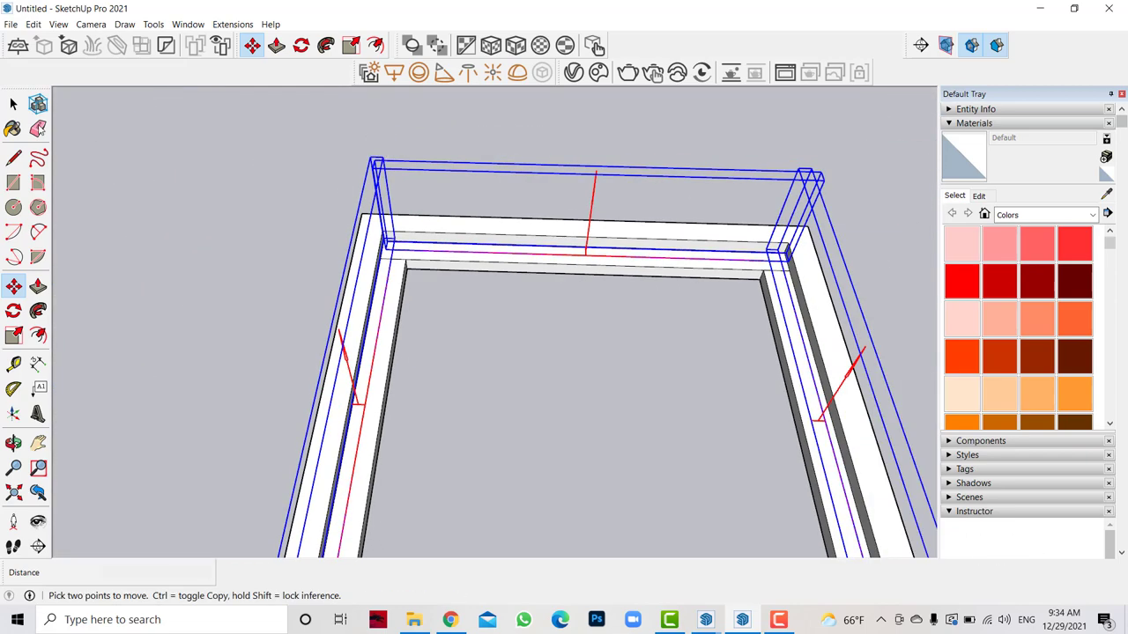
# Deselect the boards and select all of the frame geometry.
pyautogui.press('space')
pyautogui.scroll(-3, 421, 150)
pyautogui.click(769, 217)
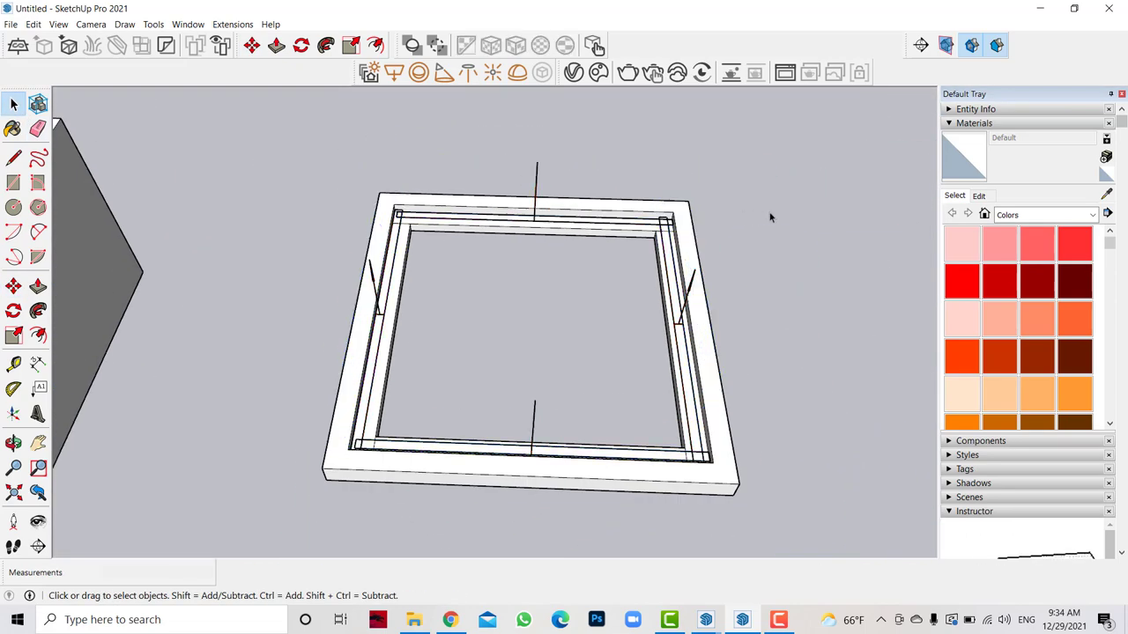
pyautogui.hotkey('ctrl', 'a')
# Make the frame a group and draw a rectangle across its top inside the group.
pyautogui.rightClick(388, 287)
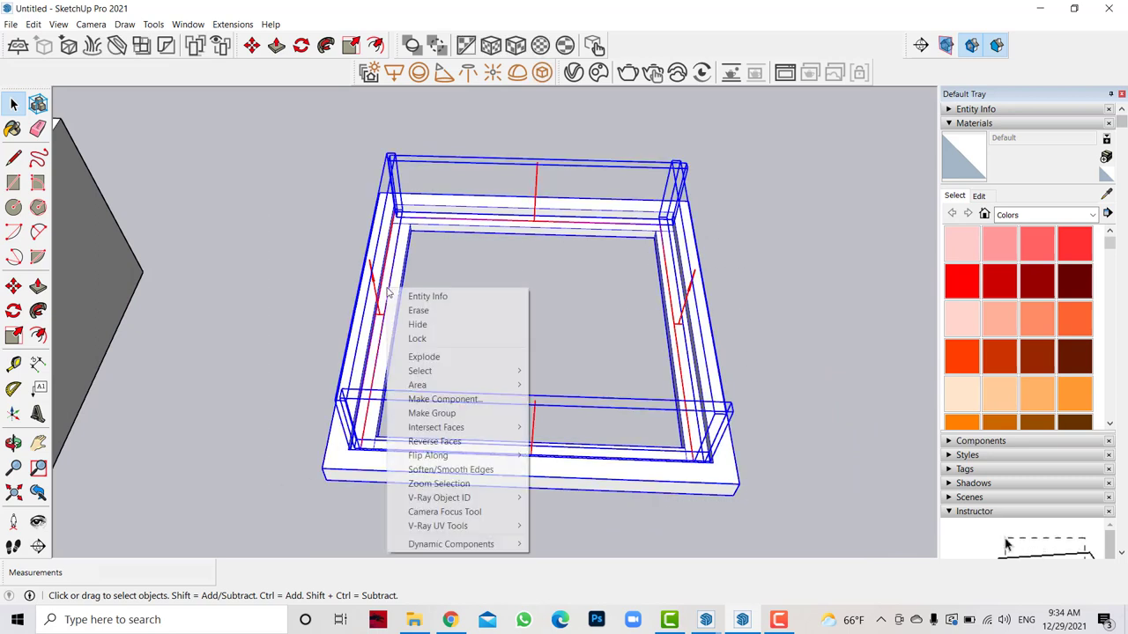
pyautogui.click(432, 411)
pyautogui.click(762, 314)
pyautogui.doubleClick(455, 214)
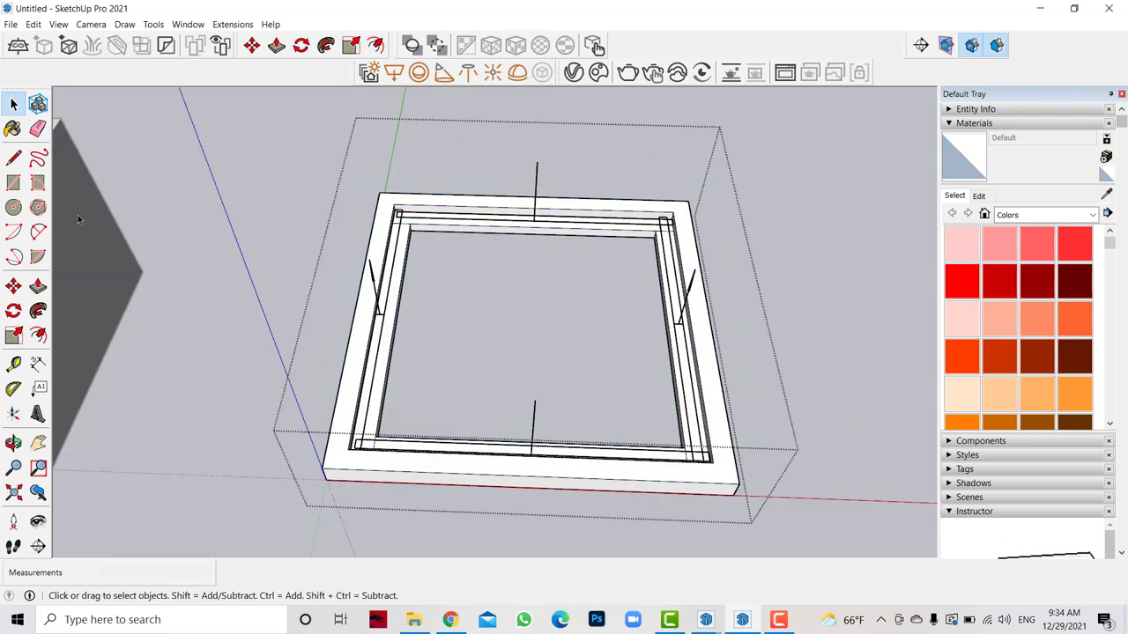
pyautogui.click(13, 183)
pyautogui.click(394, 203)
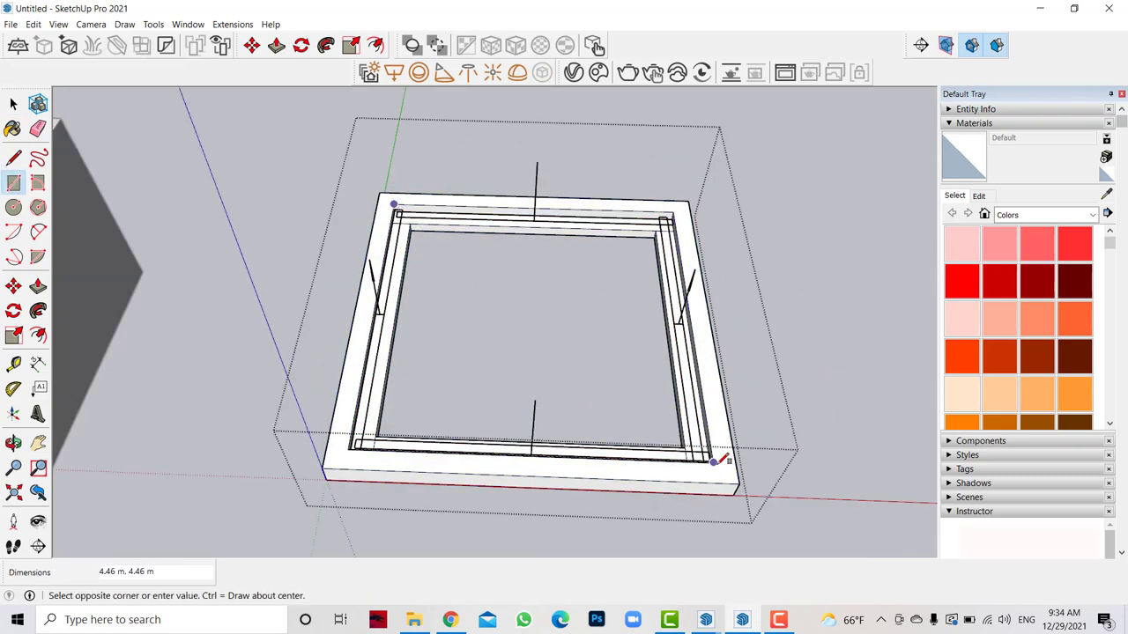
pyautogui.click(714, 461)
pyautogui.click(13, 104)
# Paint the frame's inner rectangle face light grey Color M01.
pyautogui.scroll(-3, 811, 197)
pyautogui.moveTo(811, 196); pyautogui.dragTo(687, 285, button='middle')
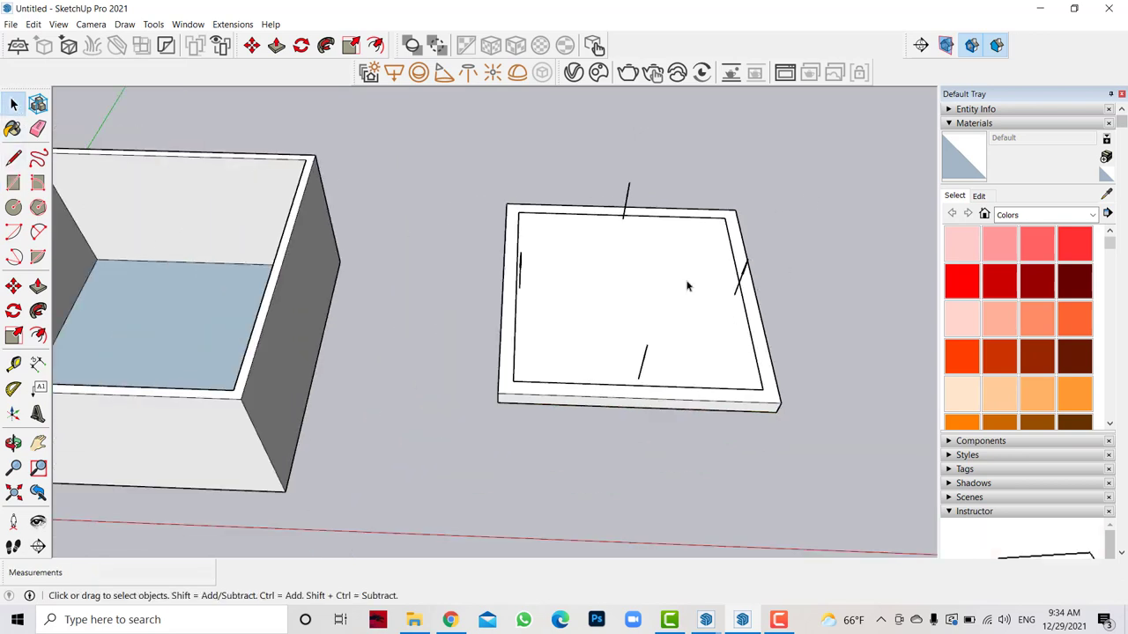
pyautogui.click(687, 285)
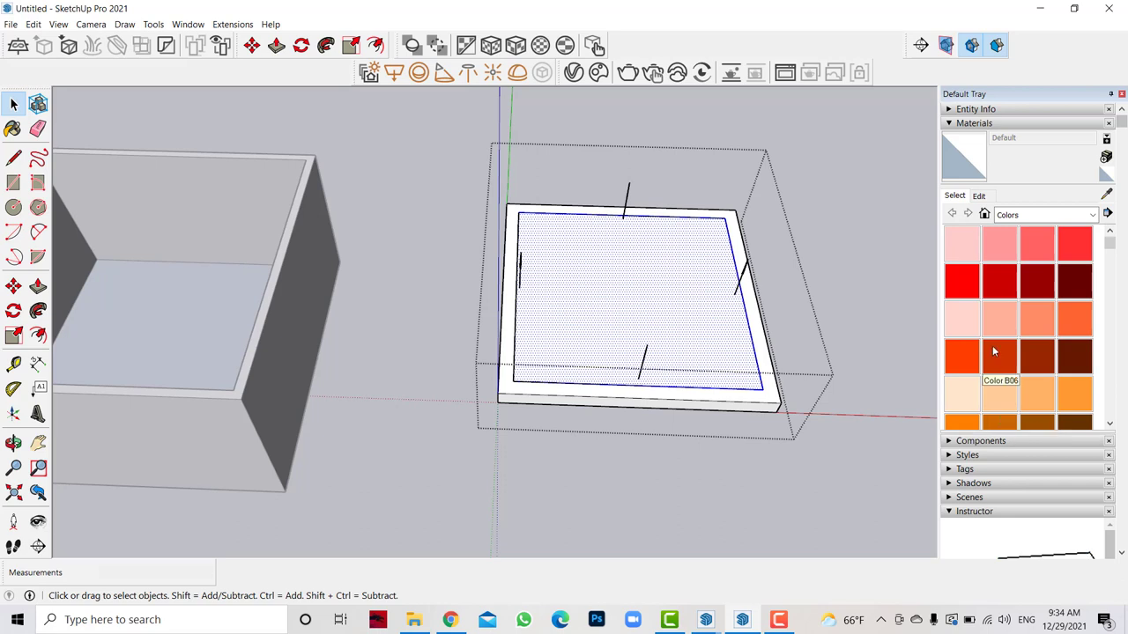
pyautogui.scroll(-3, 993, 351)
pyautogui.scroll(-2, 993, 351)
pyautogui.scroll(-2, 993, 351)
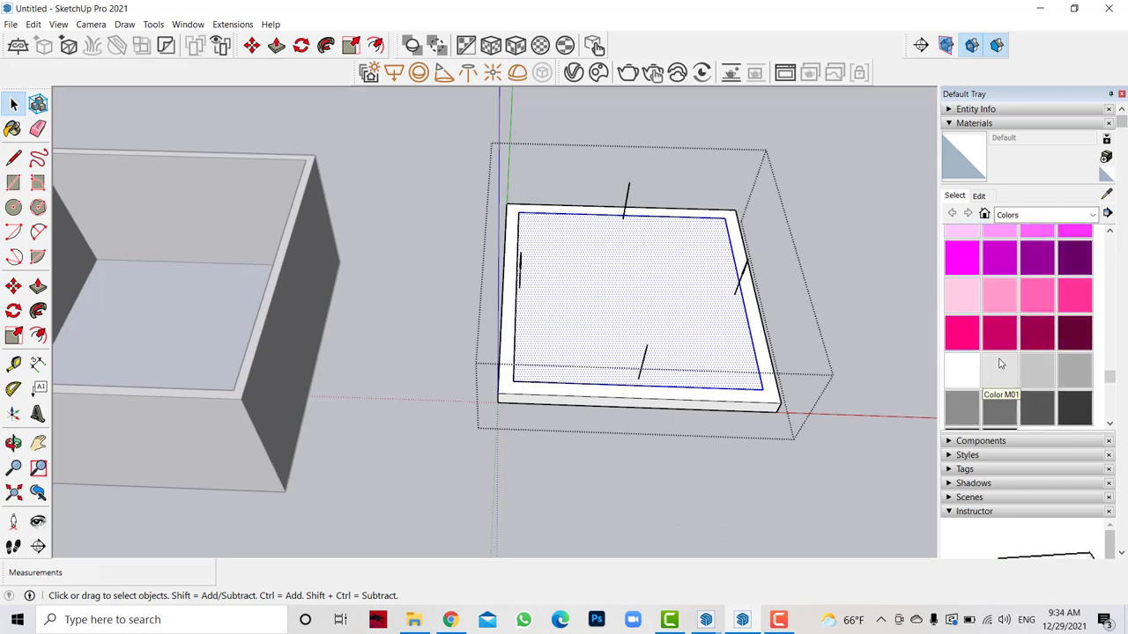
pyautogui.click(1001, 366)
pyautogui.click(655, 302)
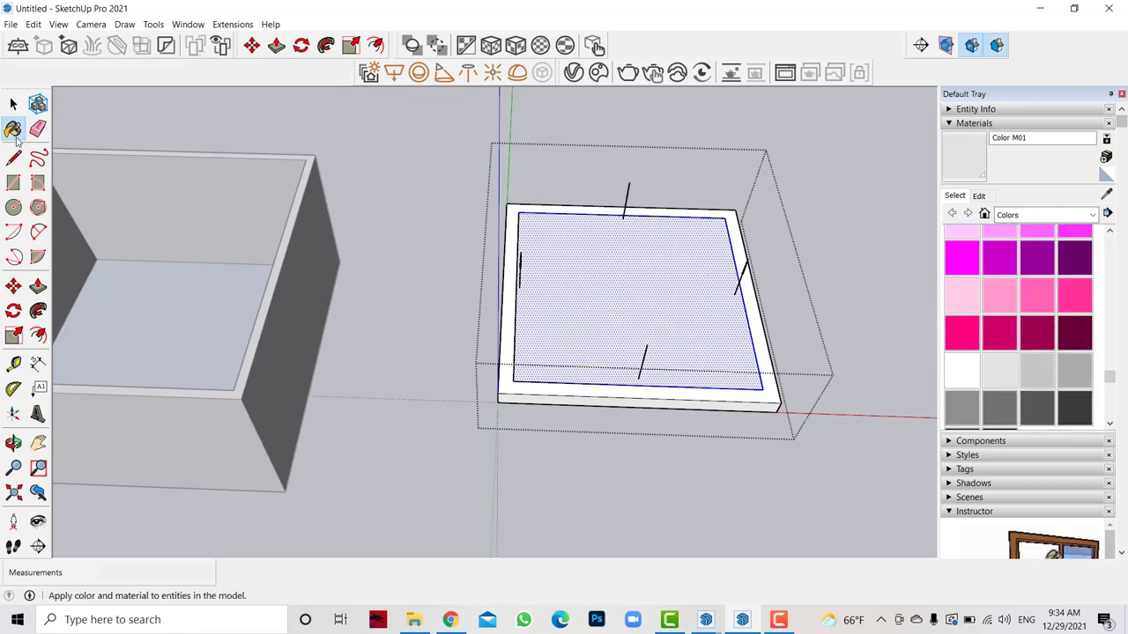
pyautogui.press('space')
# Paint the frame rim with Color M01 too and close the group.
pyautogui.doubleClick(533, 396)
pyautogui.click(533, 396)
pyautogui.press('b')
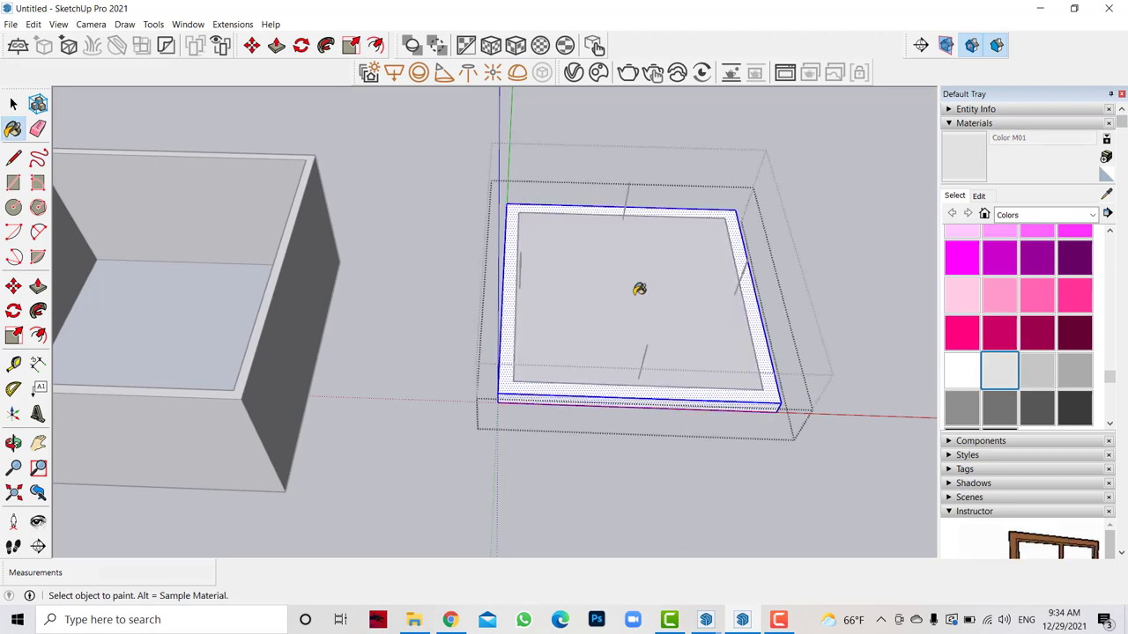
pyautogui.click(758, 287)
pyautogui.click(13, 104)
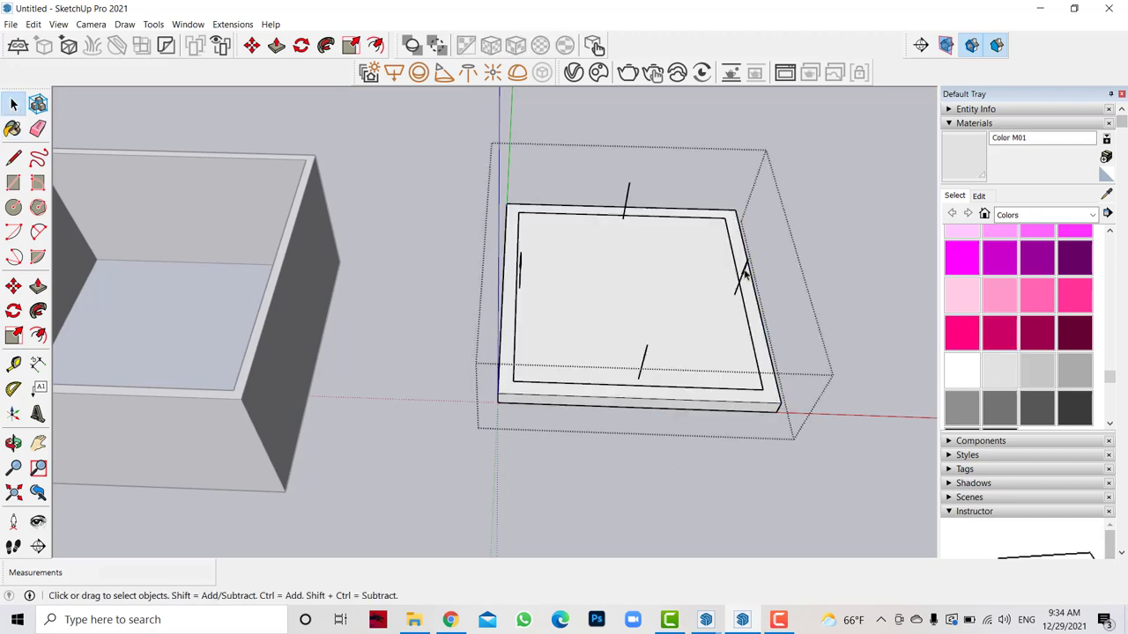
pyautogui.click(715, 260)
pyautogui.click(837, 254)
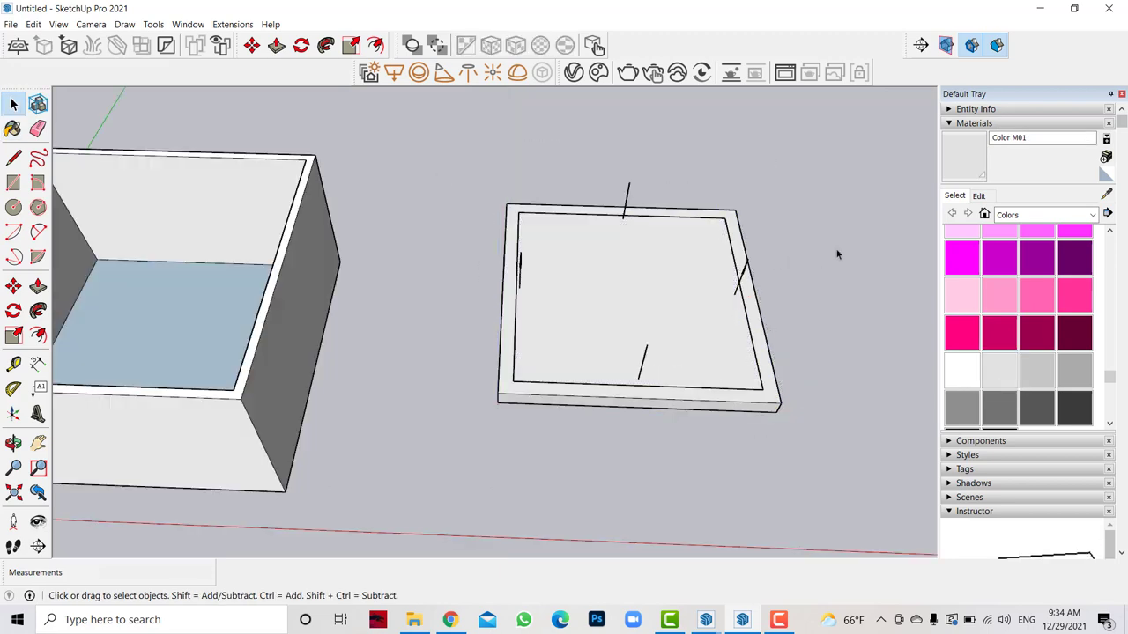
# Move the frame group onto the top of the box and open the V-Ray Asset Editor.
pyautogui.scroll(-3, 783, 248)
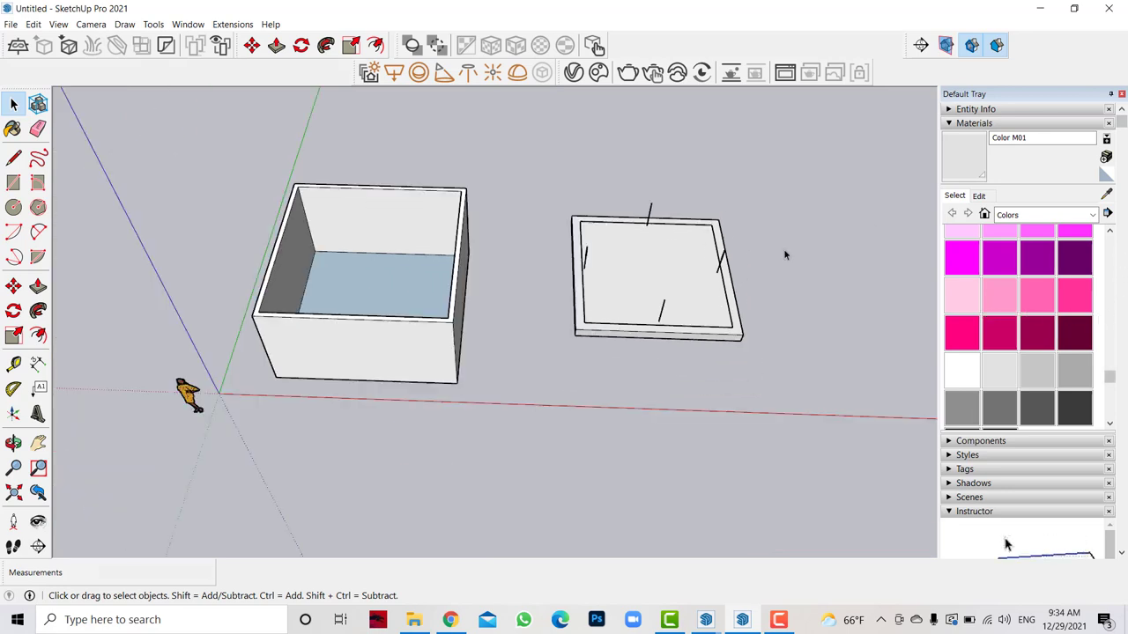
pyautogui.scroll(-2, 783, 249)
pyautogui.scroll(3, 783, 249)
pyautogui.click(757, 290)
pyautogui.click(18, 291)
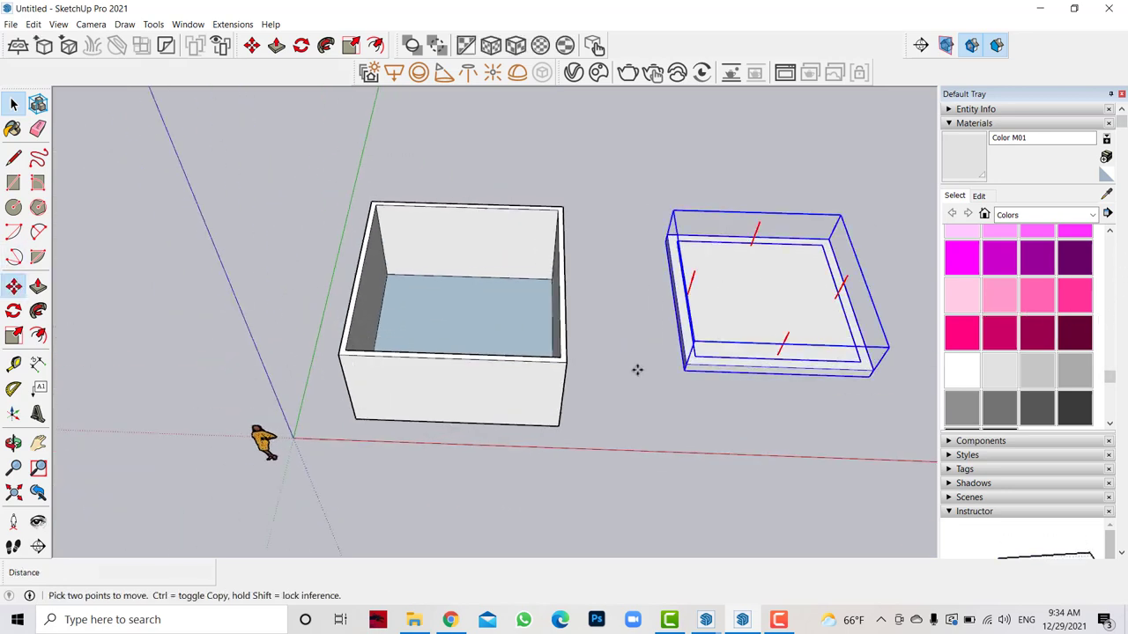
pyautogui.click(686, 367)
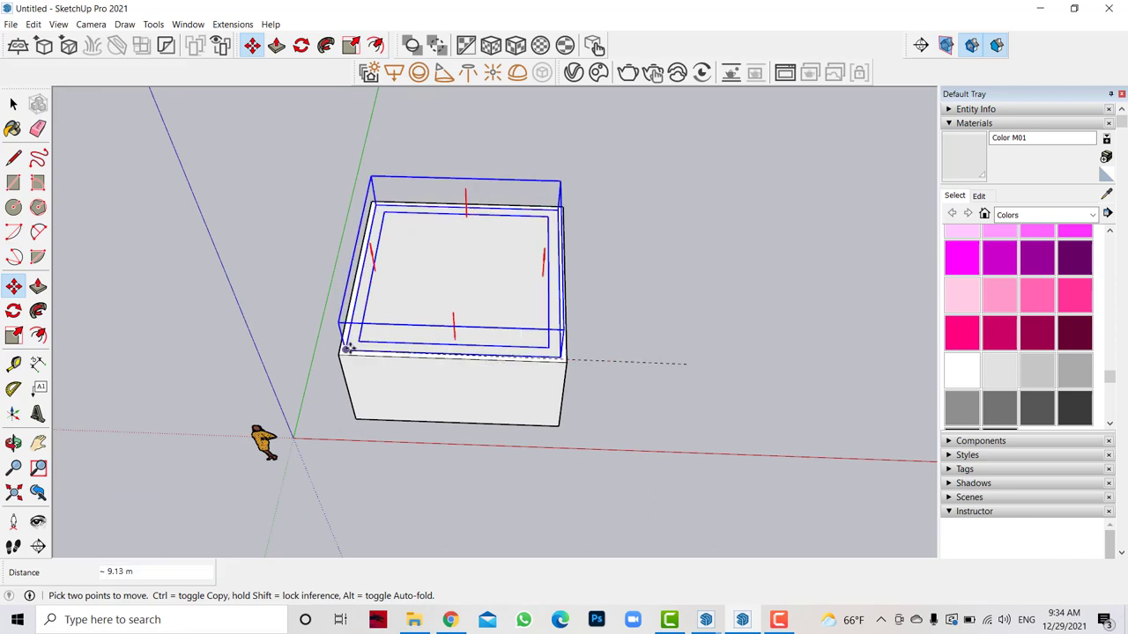
pyautogui.click(345, 357)
pyautogui.scroll(2, 554, 118)
pyautogui.click(574, 73)
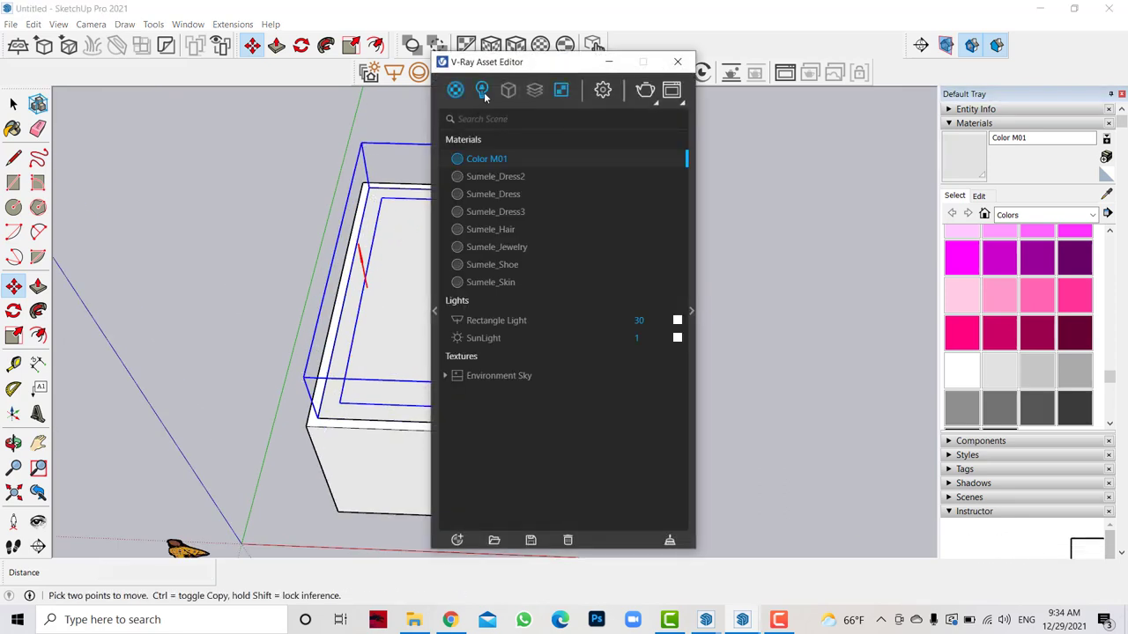
# In the Lights list, give the Rectangle Light a light orange colour.
pyautogui.click(483, 92)
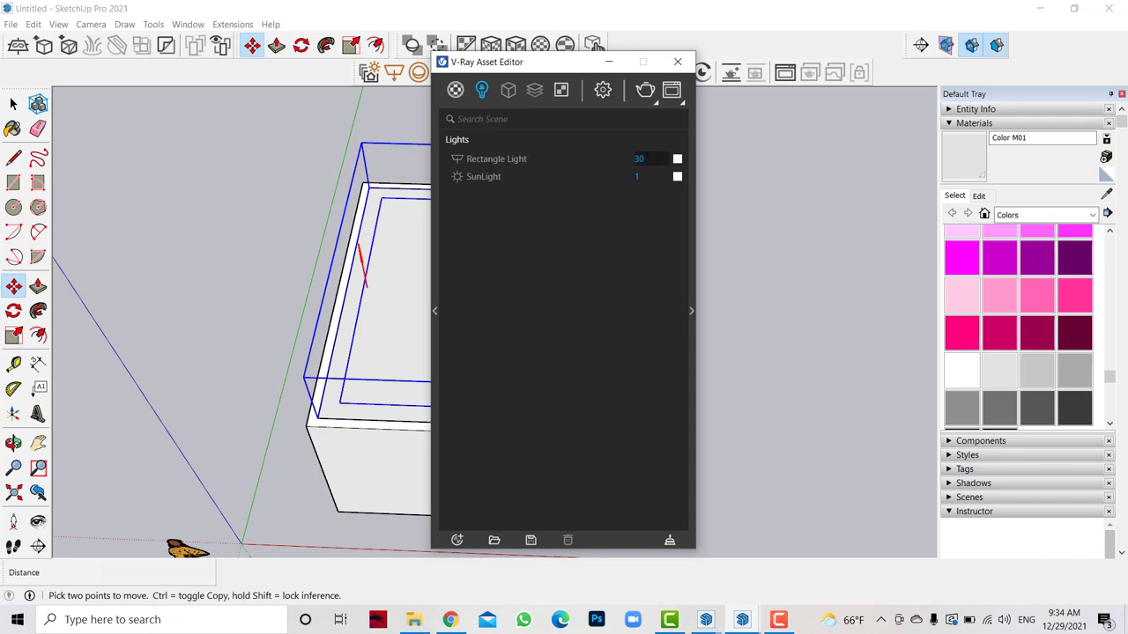
pyautogui.click(677, 159)
pyautogui.click(538, 209)
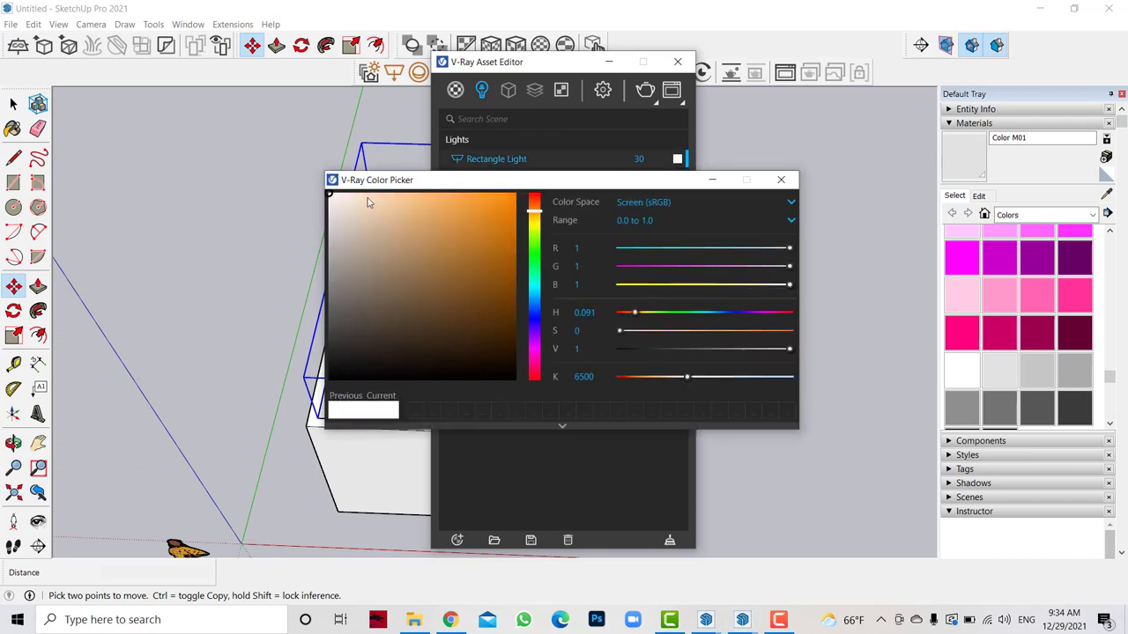
pyautogui.click(402, 198)
pyautogui.click(712, 180)
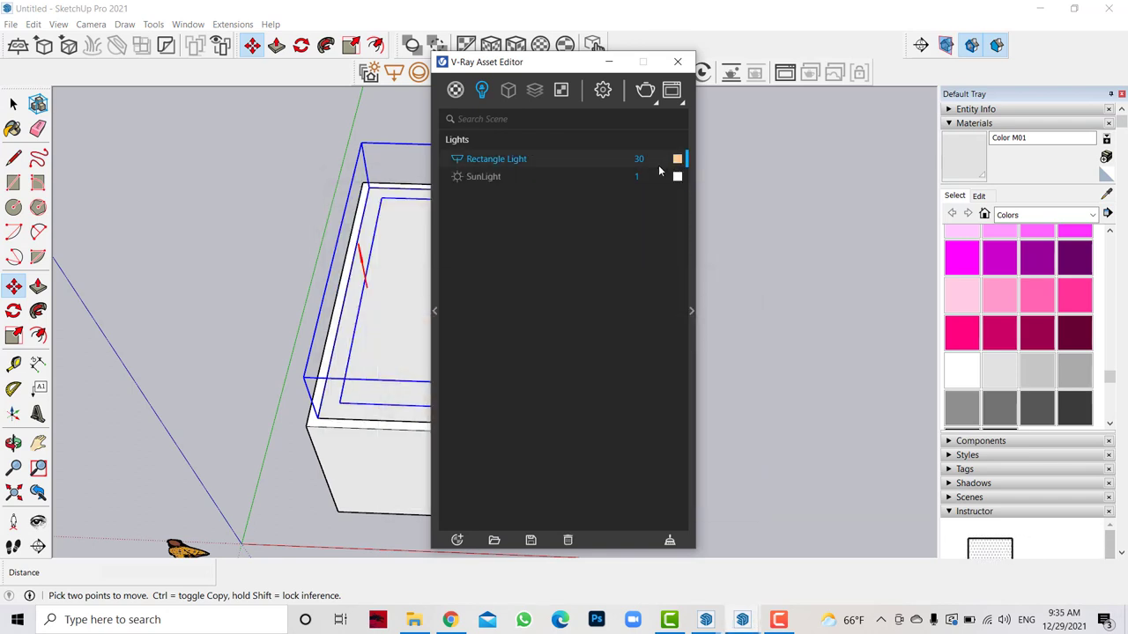
# Set the Rectangle Light's intensity to 70, enable Invisible, and minimize the asset window.
pyautogui.click(636, 159)
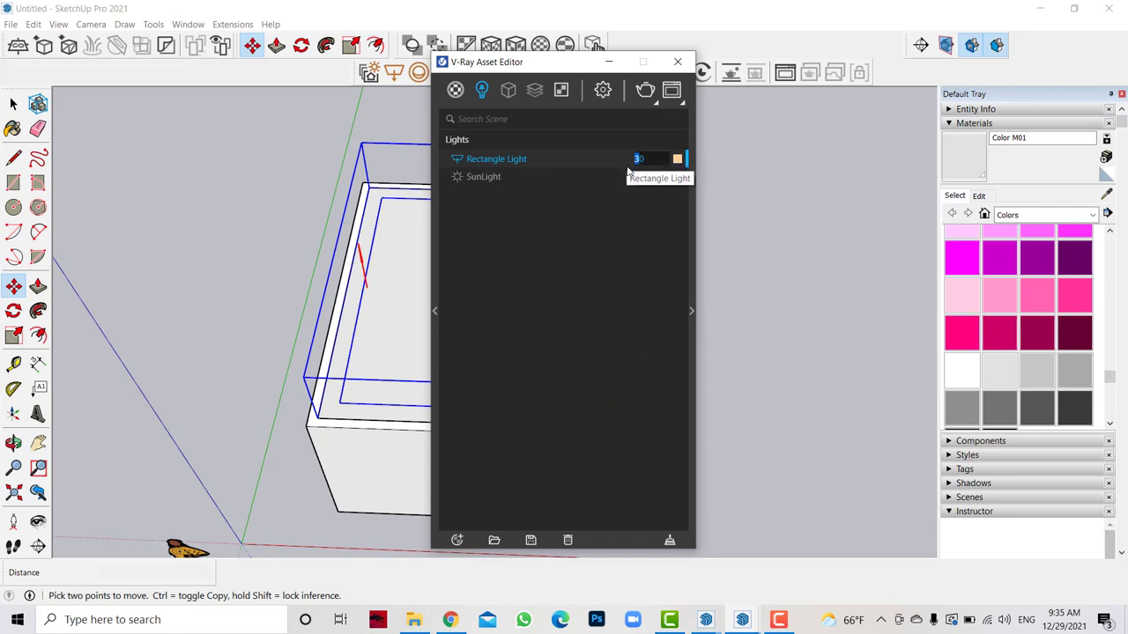
pyautogui.write('70')
pyautogui.click(691, 309)
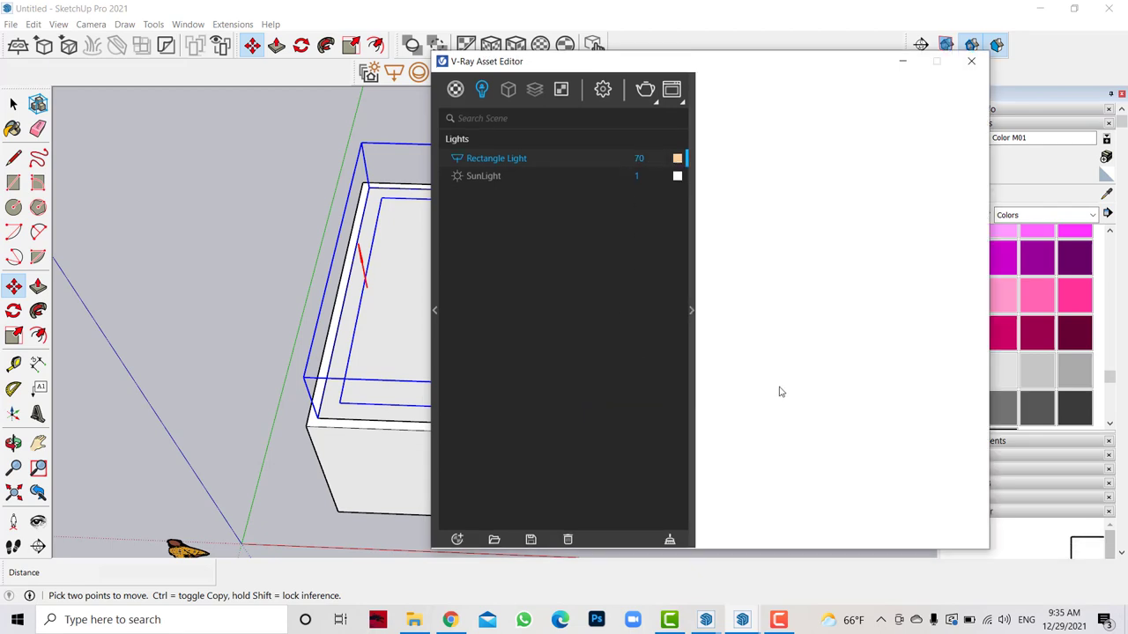
pyautogui.click(776, 465)
pyautogui.scroll(-3, 776, 462)
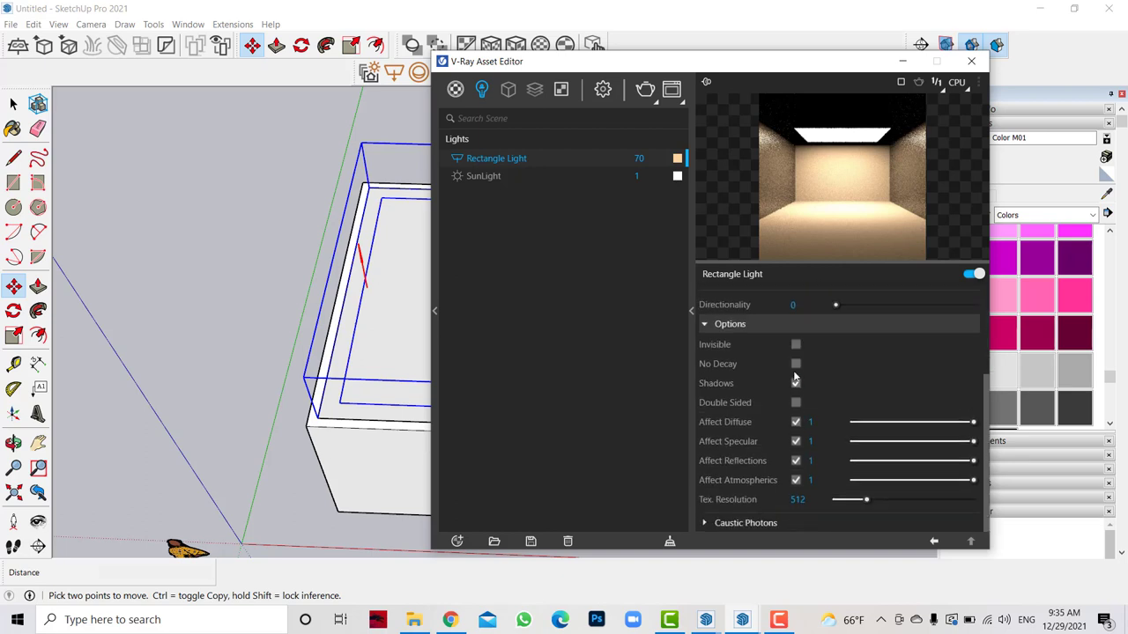
pyautogui.click(796, 345)
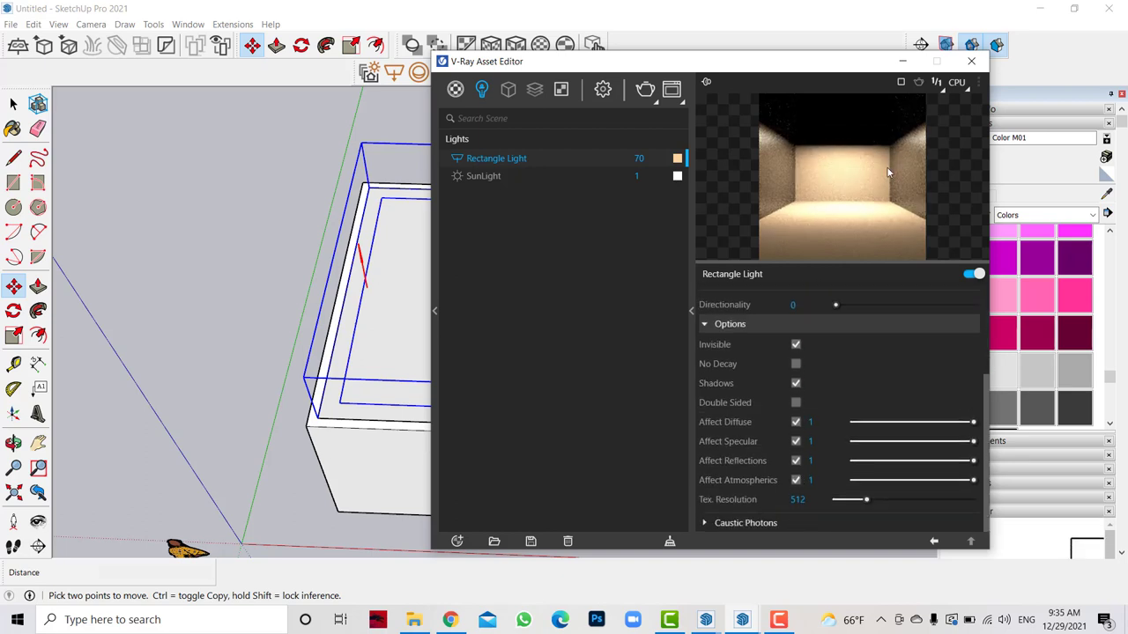
pyautogui.click(911, 62)
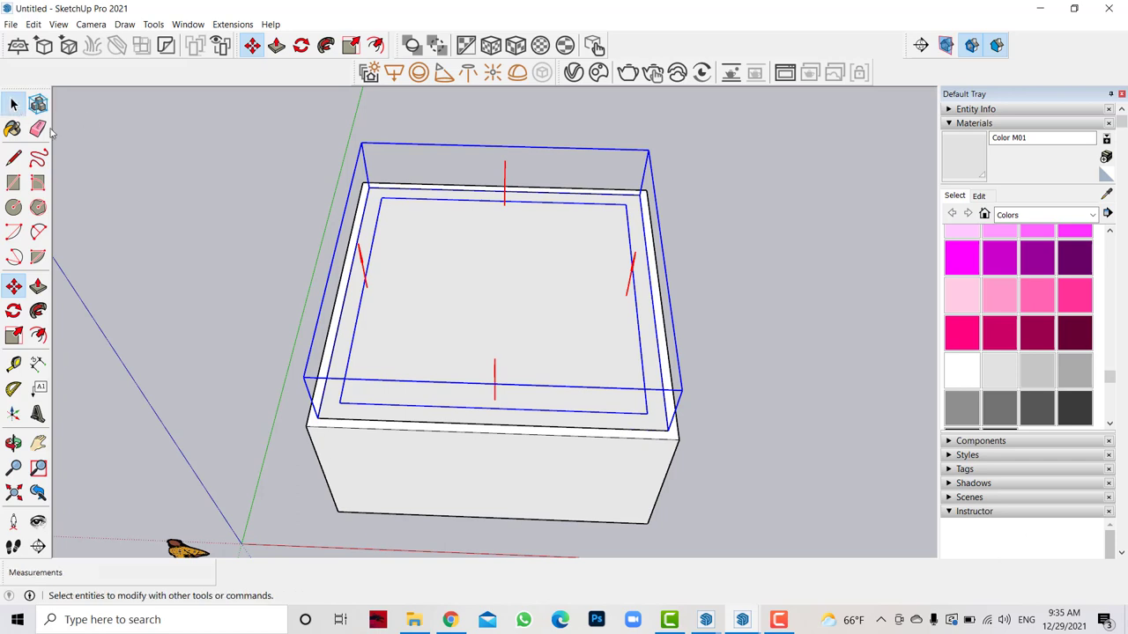
# Draw a second V-Ray rectangle light across the box top and flip it to face downward.
pyautogui.click(14, 104)
pyautogui.click(394, 73)
pyautogui.scroll(2, 461, 235)
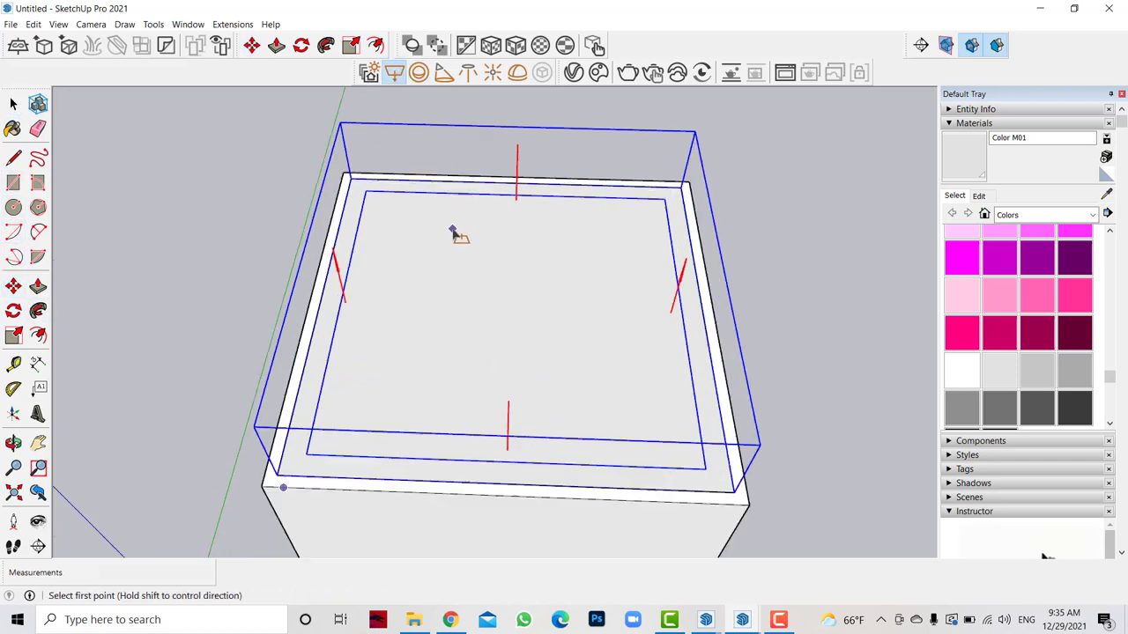
pyautogui.scroll(2, 468, 250)
pyautogui.click(454, 253)
pyautogui.click(640, 467)
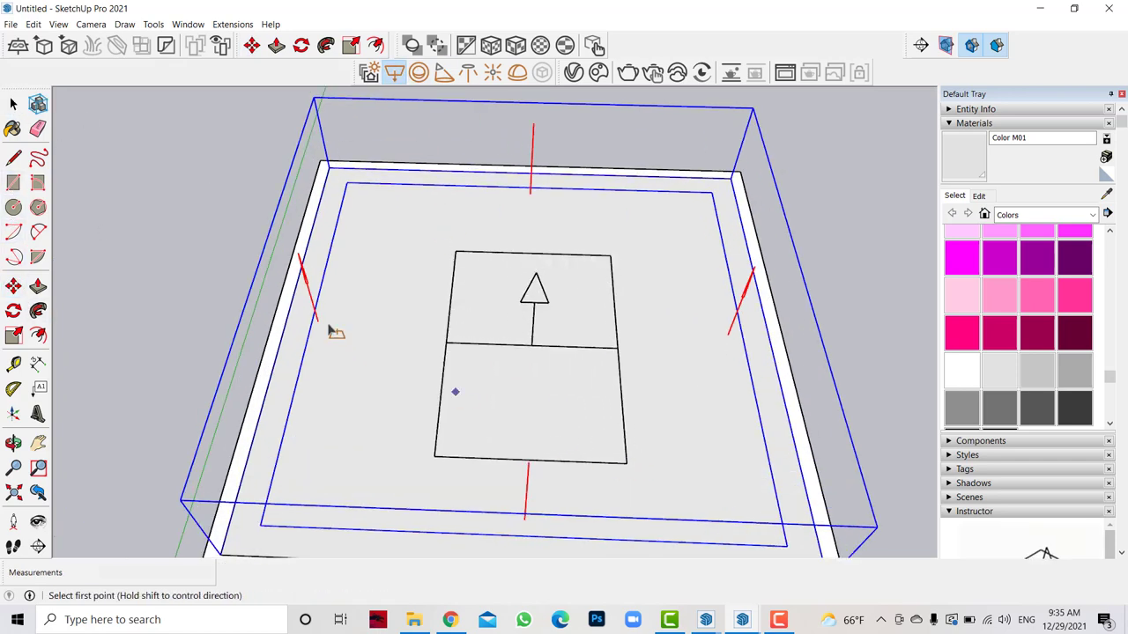
pyautogui.rightClick(552, 351)
pyautogui.moveTo(592, 522)
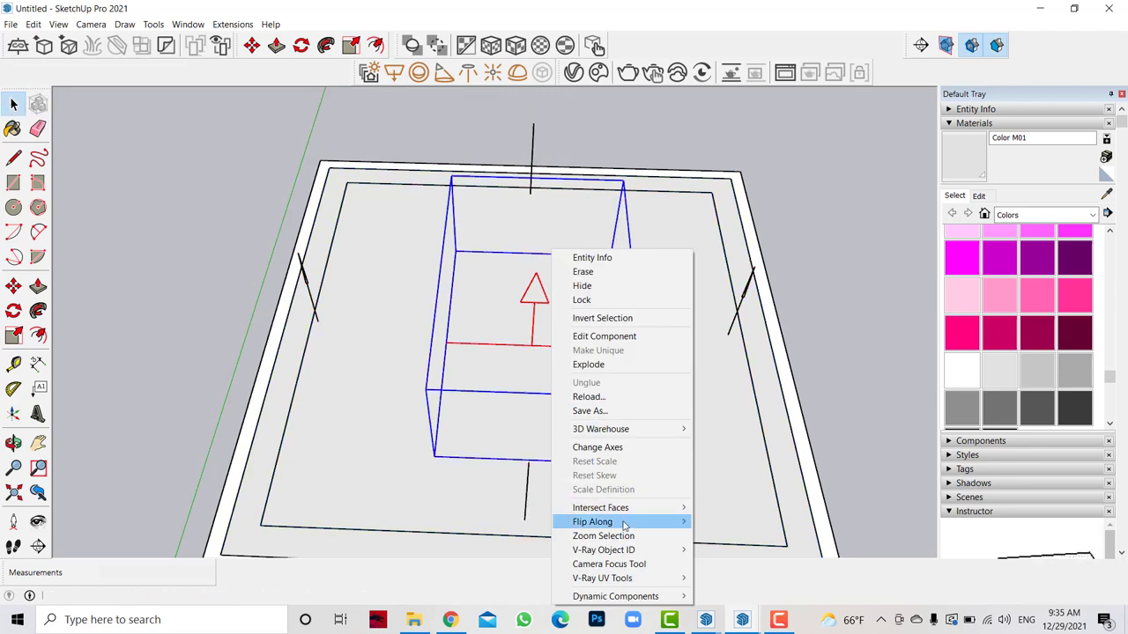
pyautogui.click(734, 550)
# Move the new rectangle light 1.8 up the blue axis.
pyautogui.press('m')
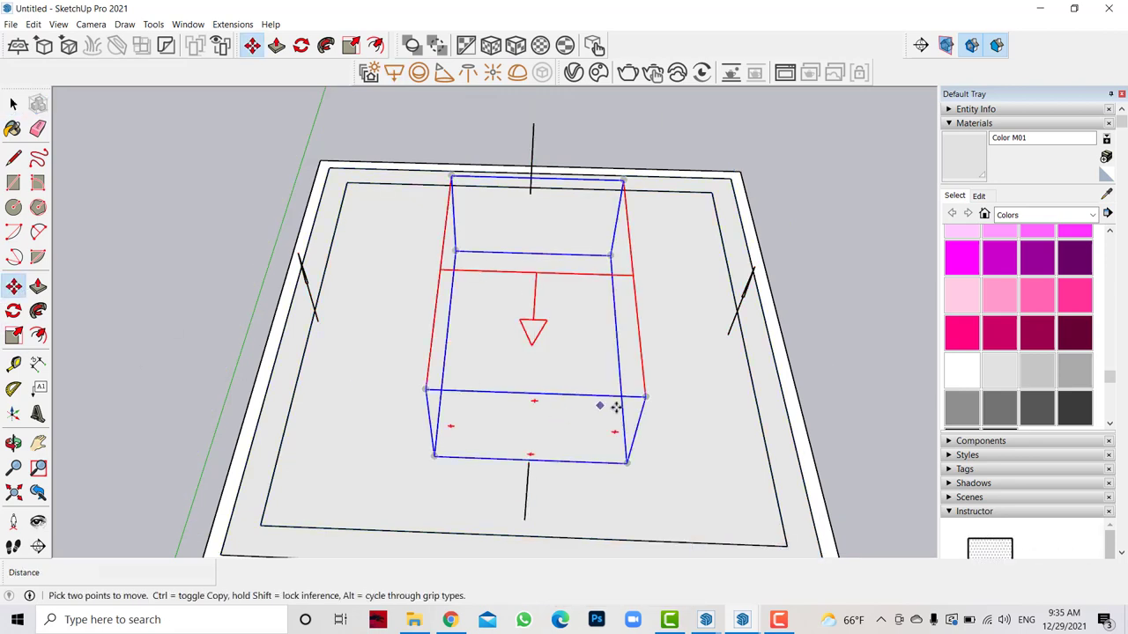
pyautogui.click(645, 398)
pyautogui.write('1.')
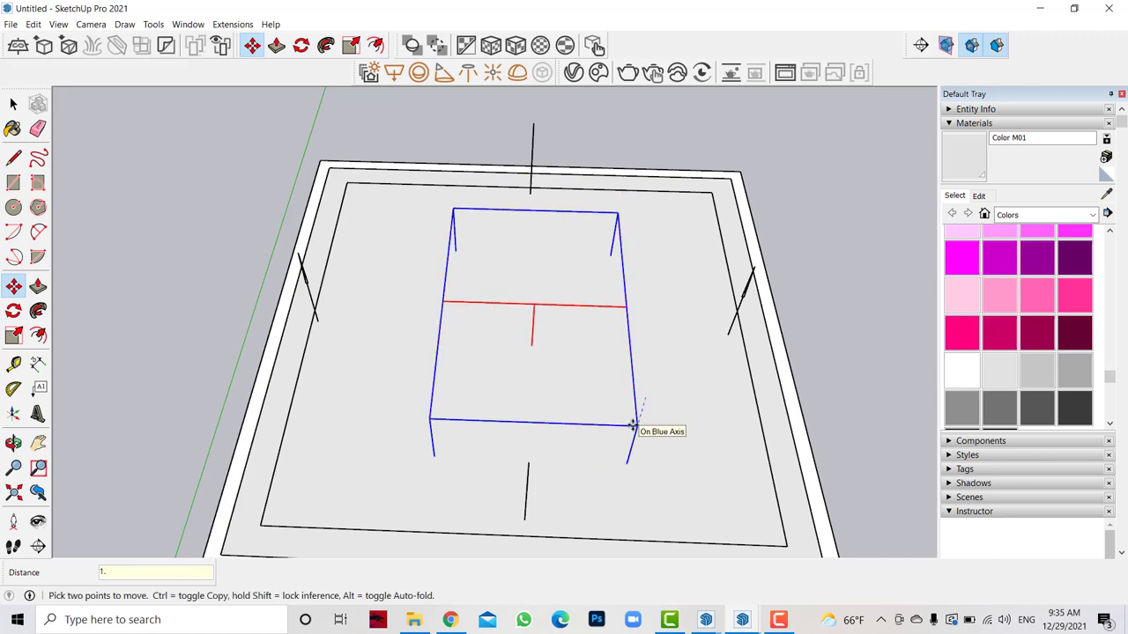
pyautogui.write('8')
pyautogui.press('Return')
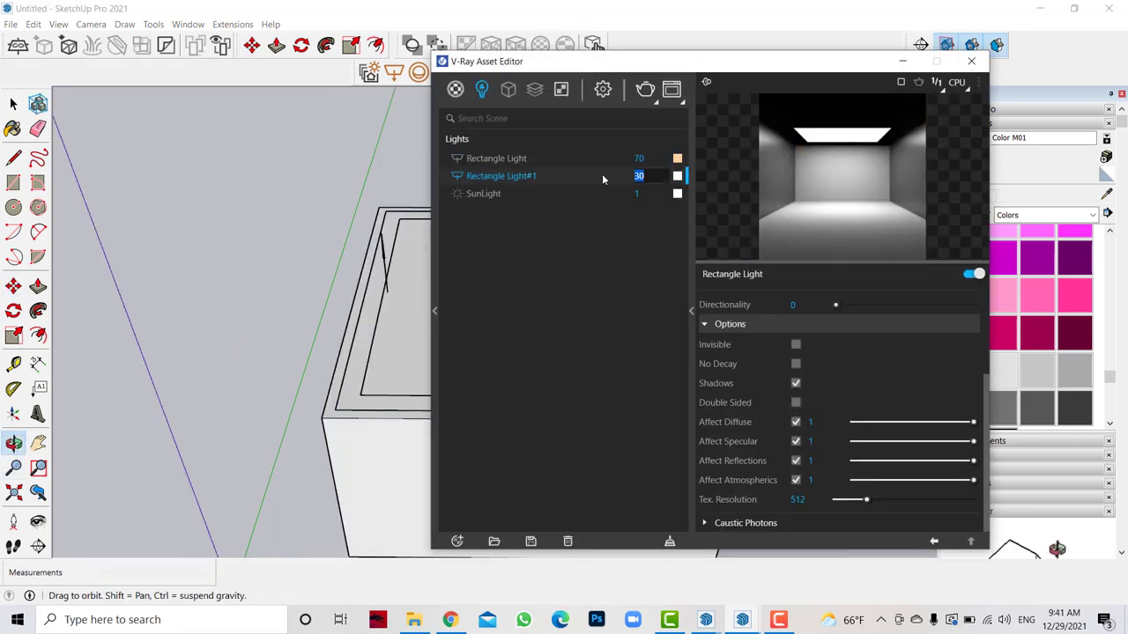
# Give Rectangle Light#1 intensity 120, turn off reflections and atmospherics, make it invisible, and close the editor.
pyautogui.write('12')
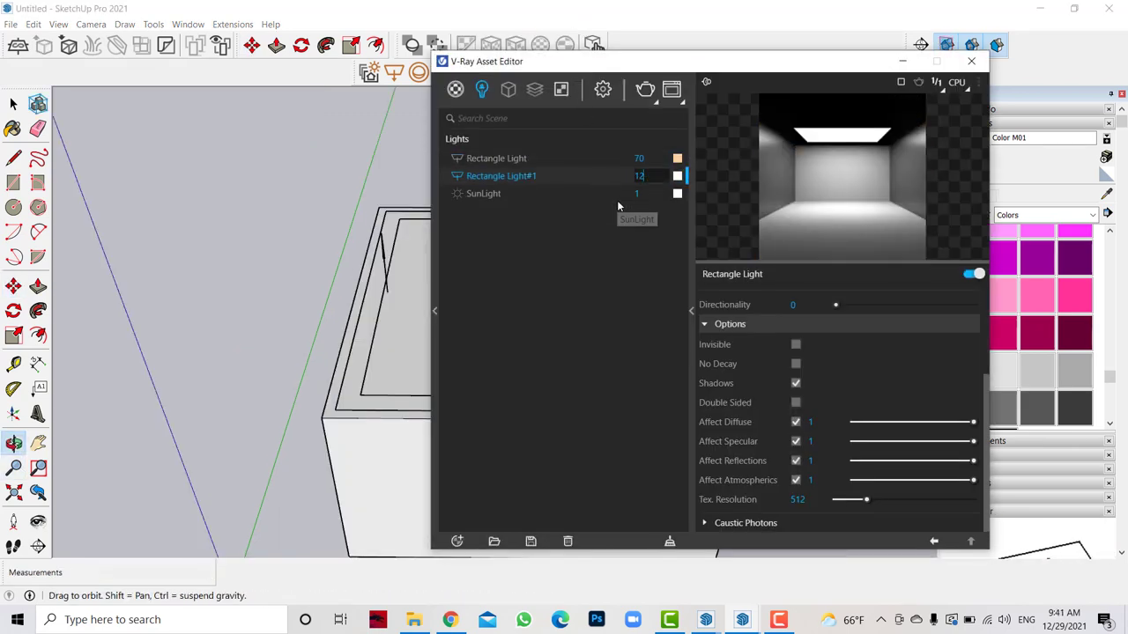
pyautogui.write('0')
pyautogui.press('Return')
pyautogui.click(796, 480)
pyautogui.click(795, 461)
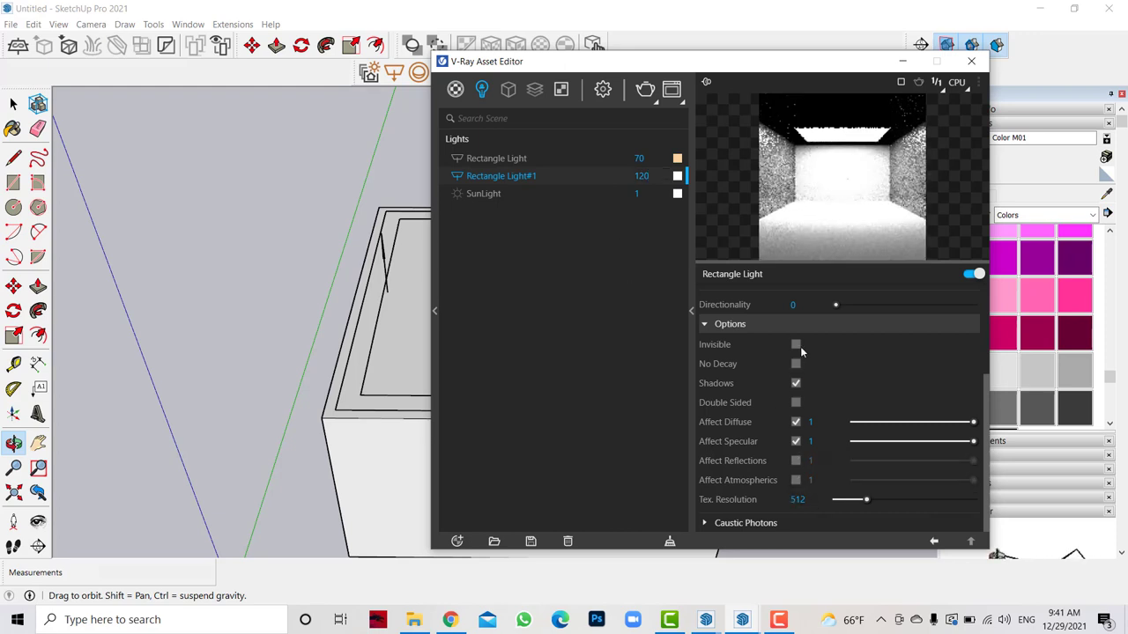
pyautogui.click(795, 345)
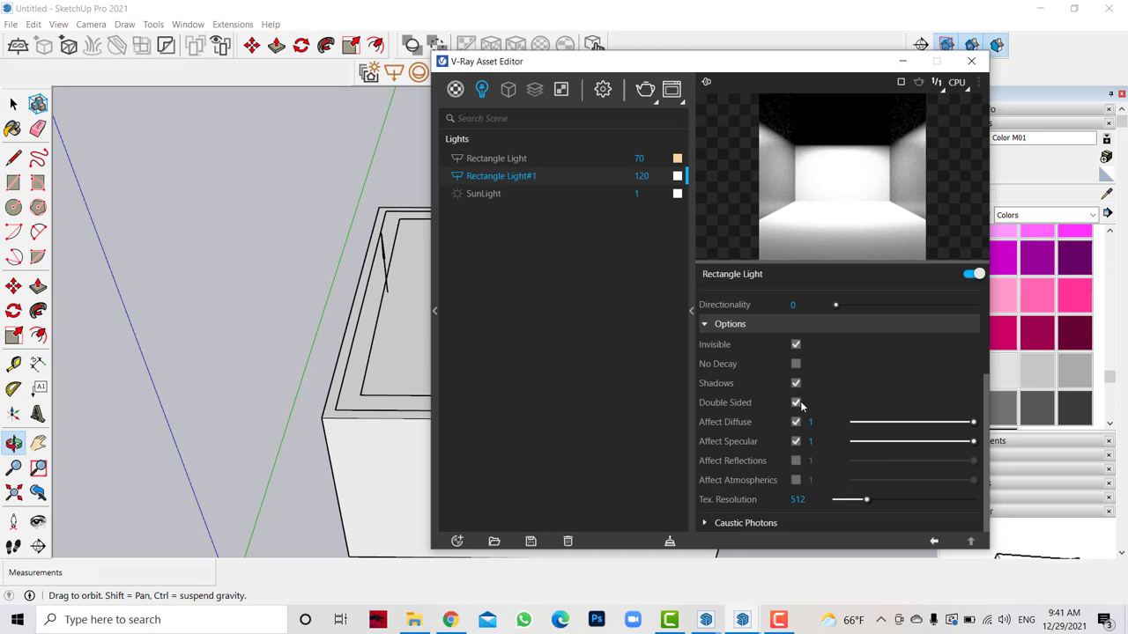
pyautogui.click(902, 61)
# Look up under the box, delete its bottom face, then orbit back to view inside.
pyautogui.scroll(-3, 701, 245)
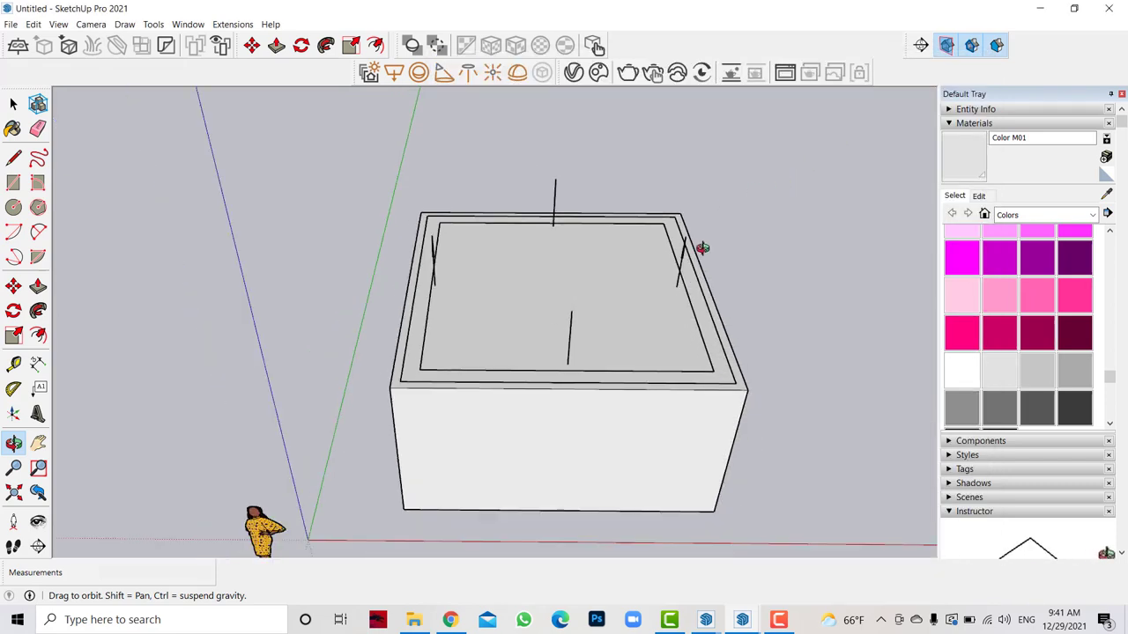
pyautogui.moveTo(700, 244)
pyautogui.mouseDown()
pyautogui.moveTo(662, 309)
pyautogui.moveTo(657, 242)
pyautogui.mouseUp()
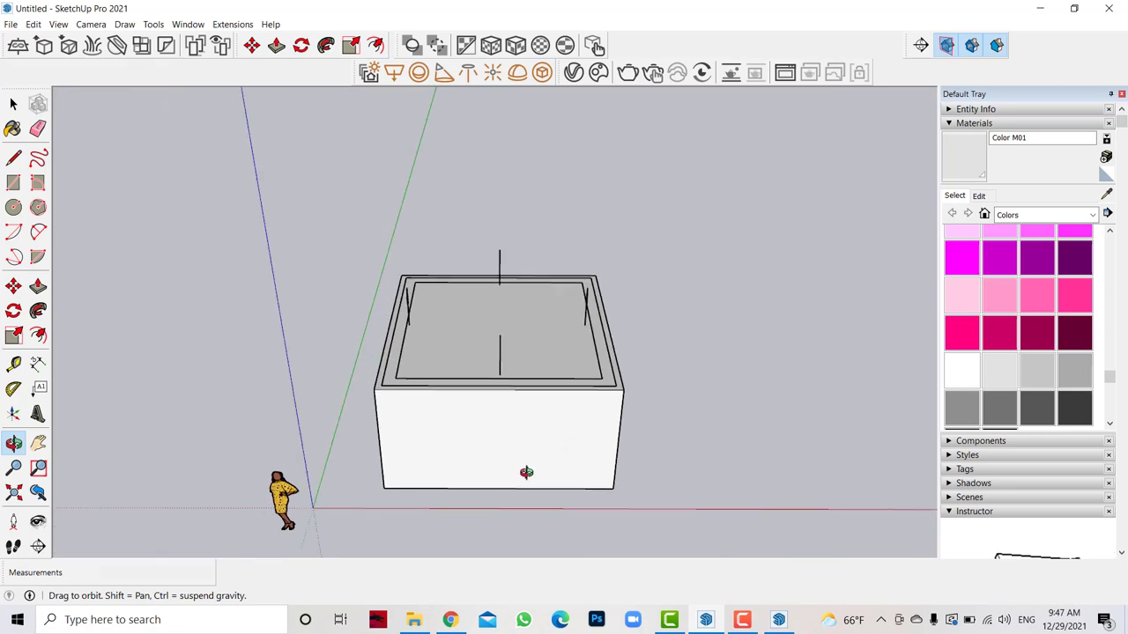
pyautogui.moveTo(526, 472); pyautogui.dragTo(516, 221)
pyautogui.press('space')
pyautogui.hotkey('ctrl', 'a')
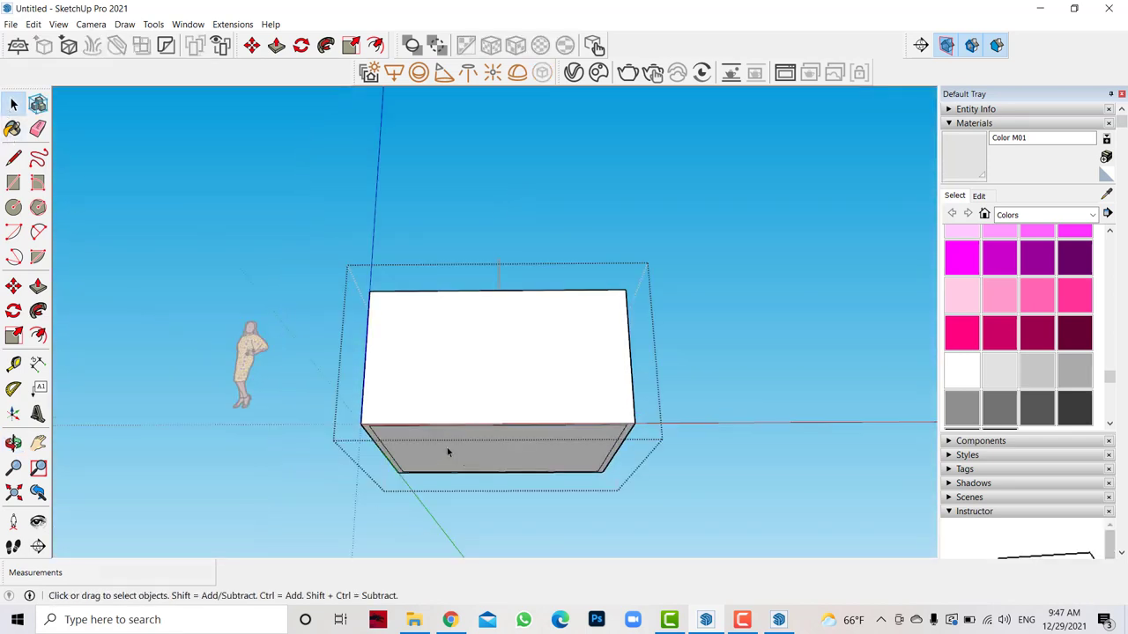
pyautogui.click(447, 449)
pyautogui.press('Delete')
pyautogui.click(758, 446)
pyautogui.press('o')
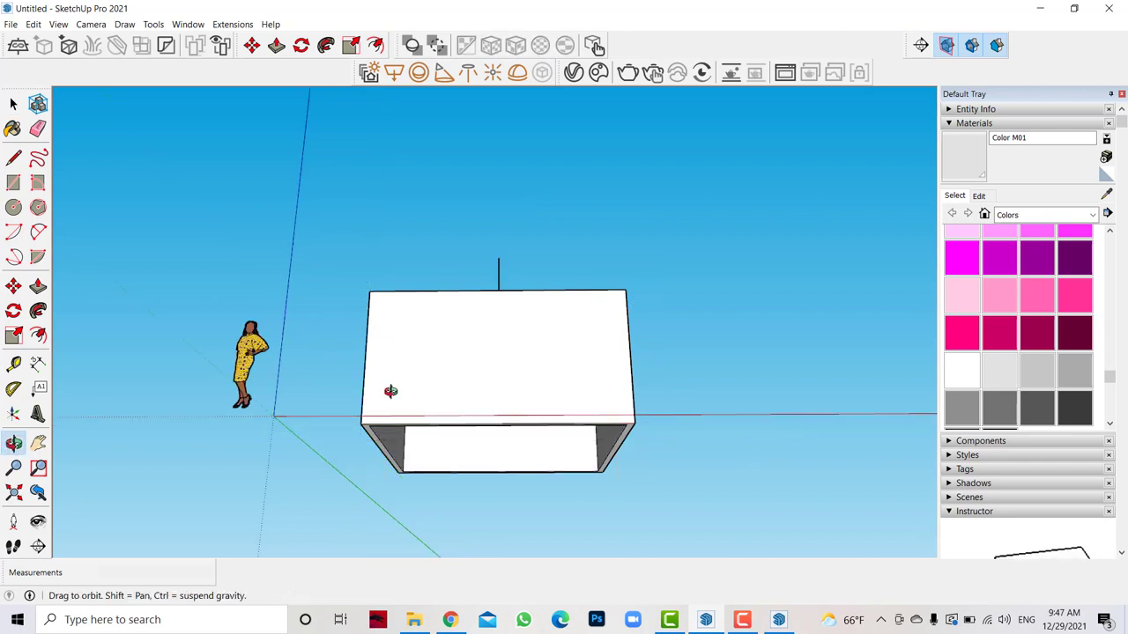
pyautogui.moveTo(390, 390)
pyautogui.mouseDown()
pyautogui.moveTo(611, 450)
pyautogui.moveTo(517, 486)
pyautogui.mouseUp()
# Move the flat tiled floor panel over next to the box.
pyautogui.press('space')
pyautogui.click(128, 333)
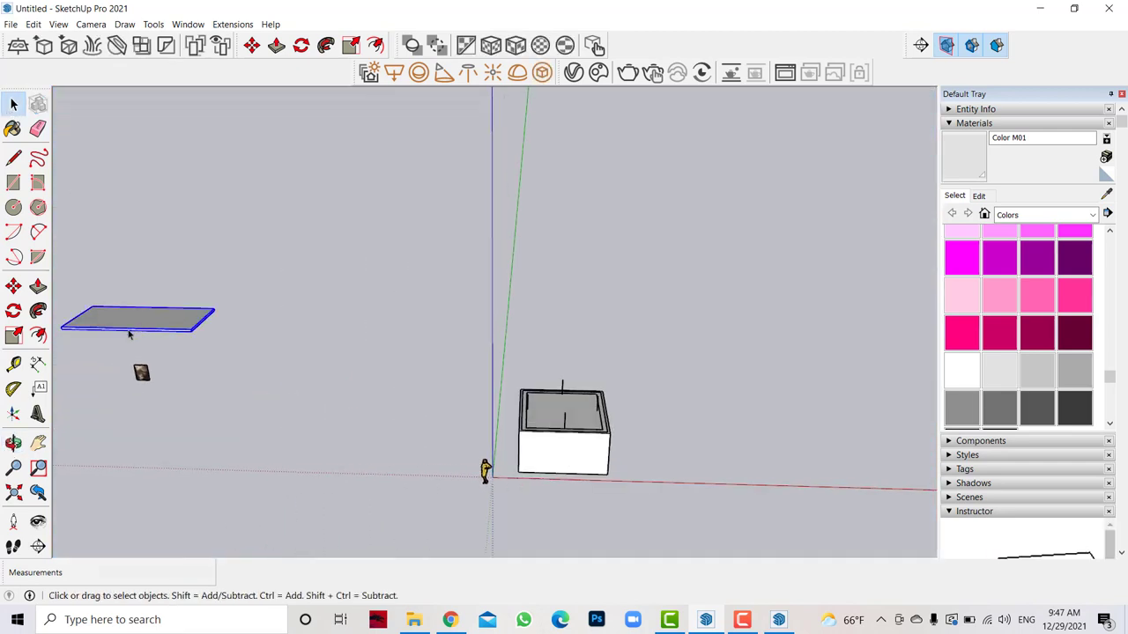
pyautogui.click(13, 286)
pyautogui.click(214, 310)
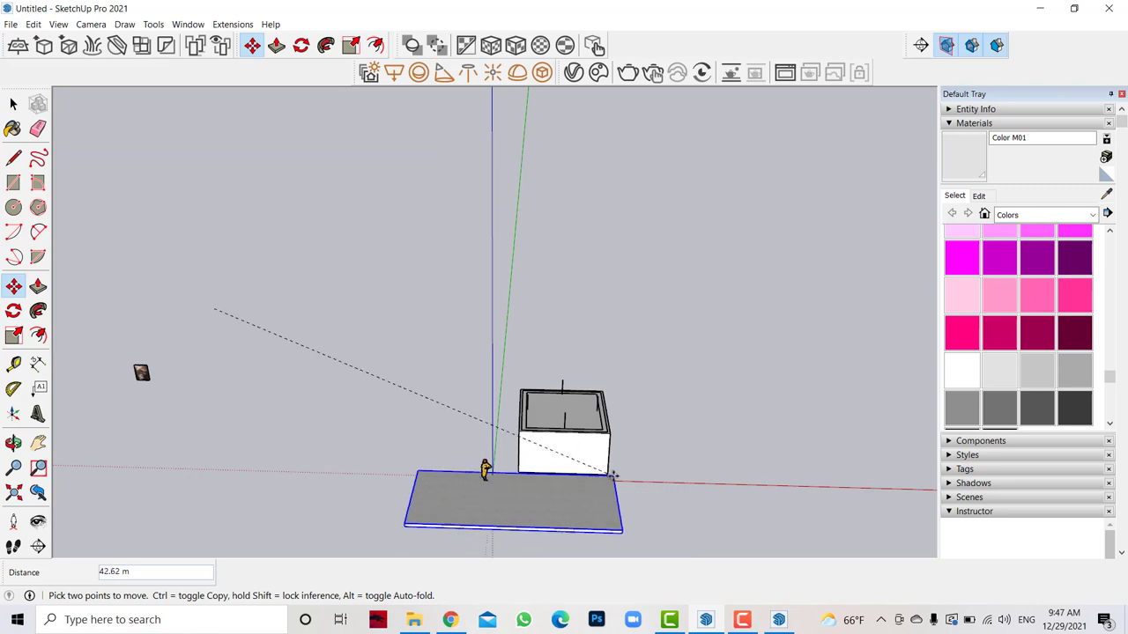
pyautogui.scroll(5, 608, 475)
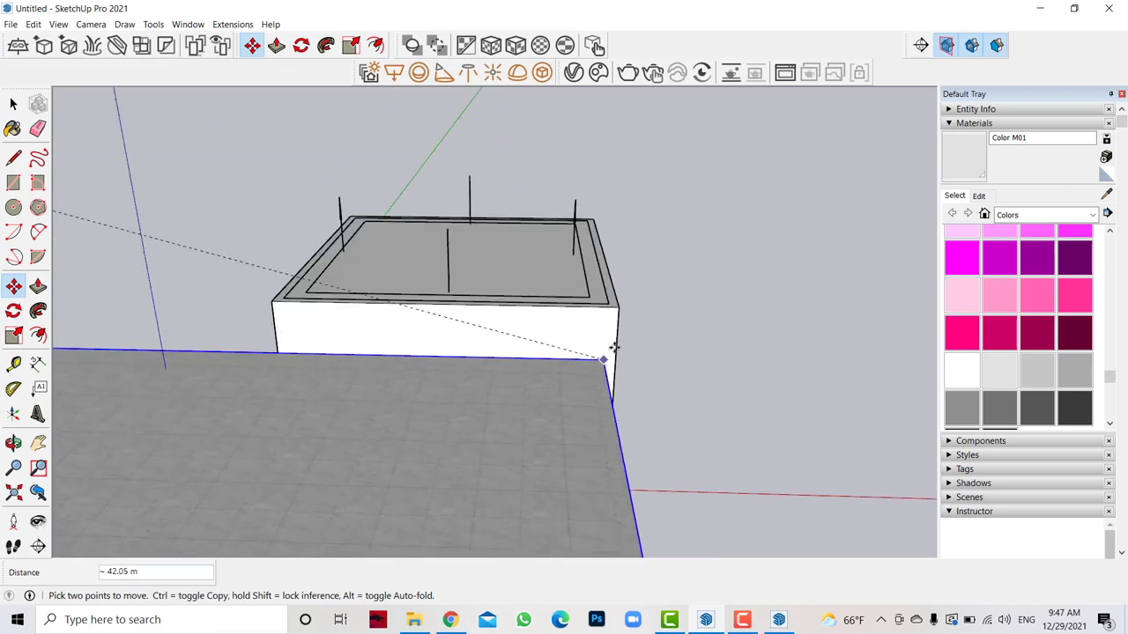
pyautogui.click(621, 307)
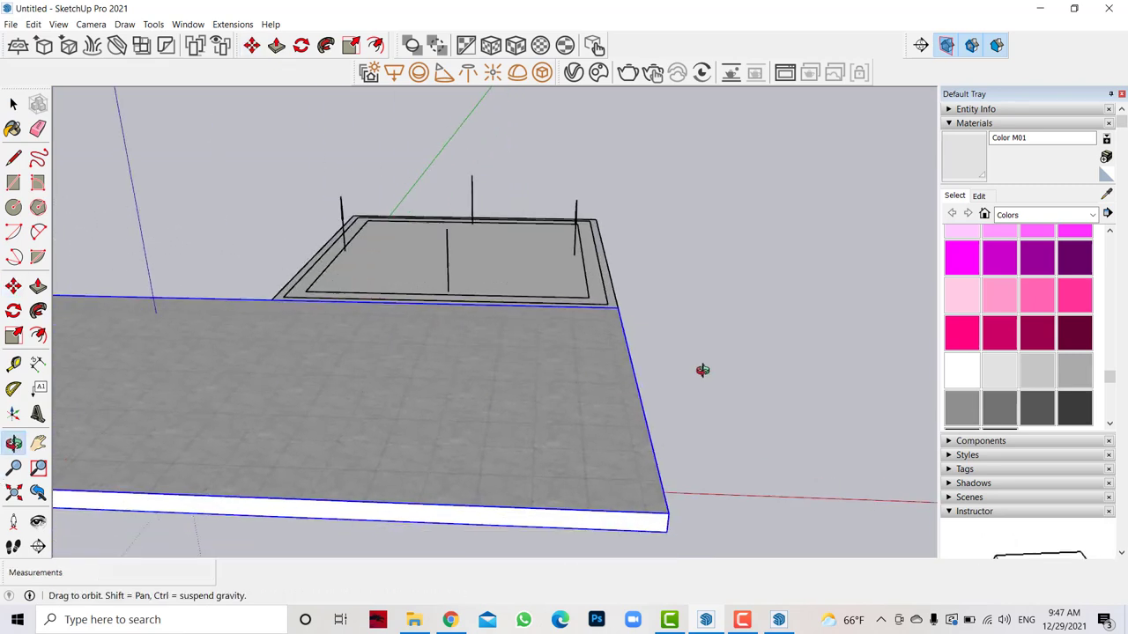
# Snap the floor slab's corner to the box corner, lined up with its edge.
pyautogui.moveTo(703, 370); pyautogui.dragTo(547, 362, button='middle')
pyautogui.click(535, 343)
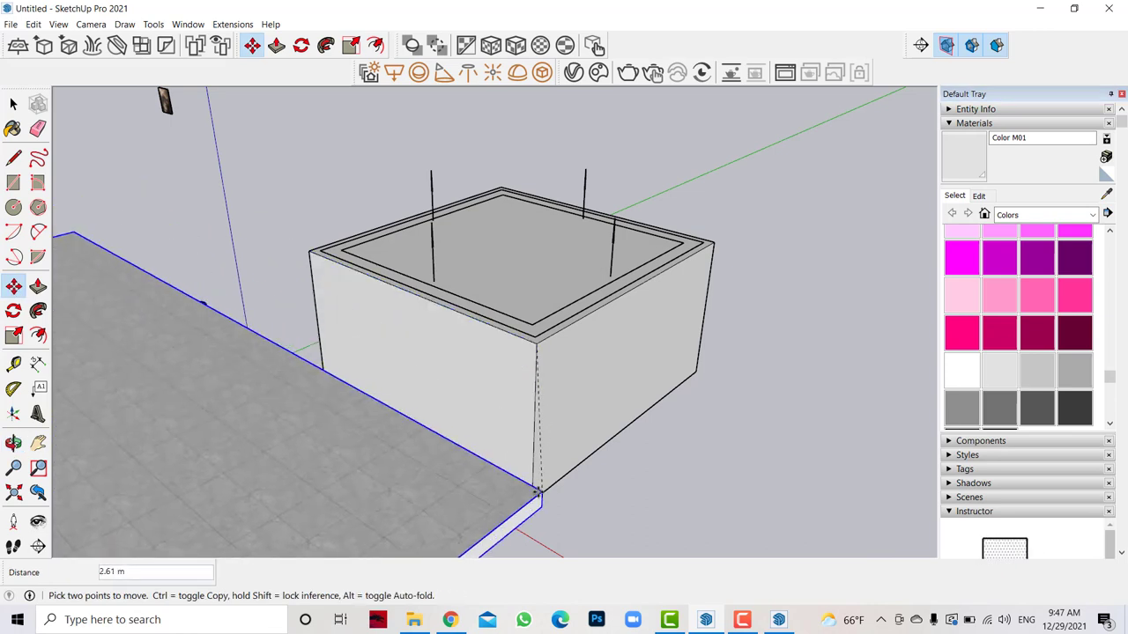
pyautogui.click(531, 500)
pyautogui.scroll(-3, 532, 500)
pyautogui.scroll(-2, 449, 482)
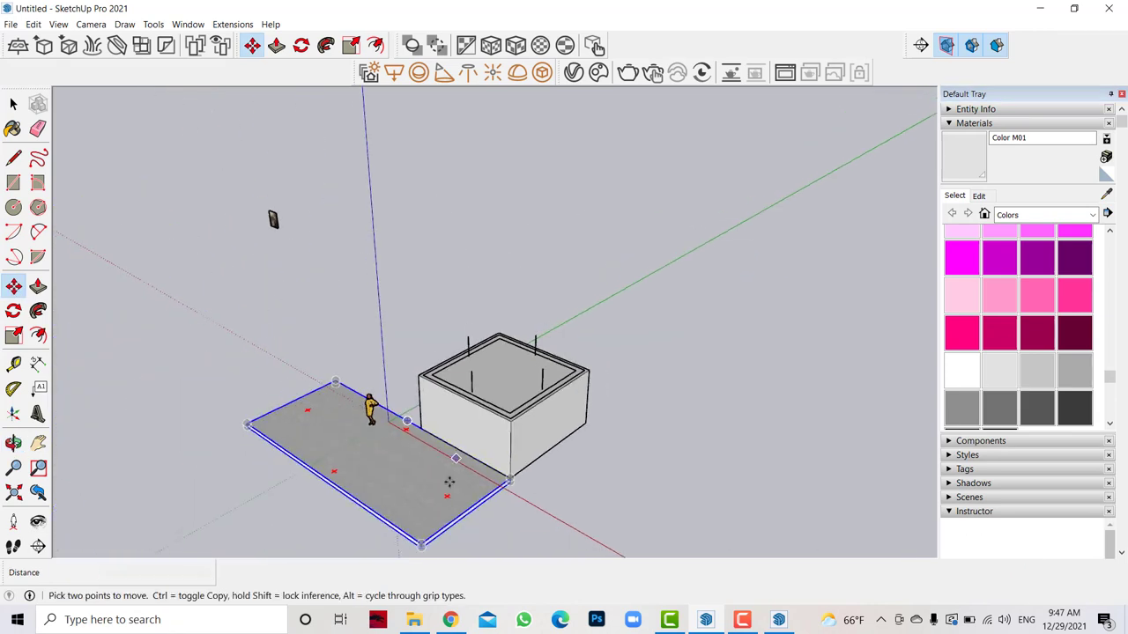
pyautogui.click(421, 542)
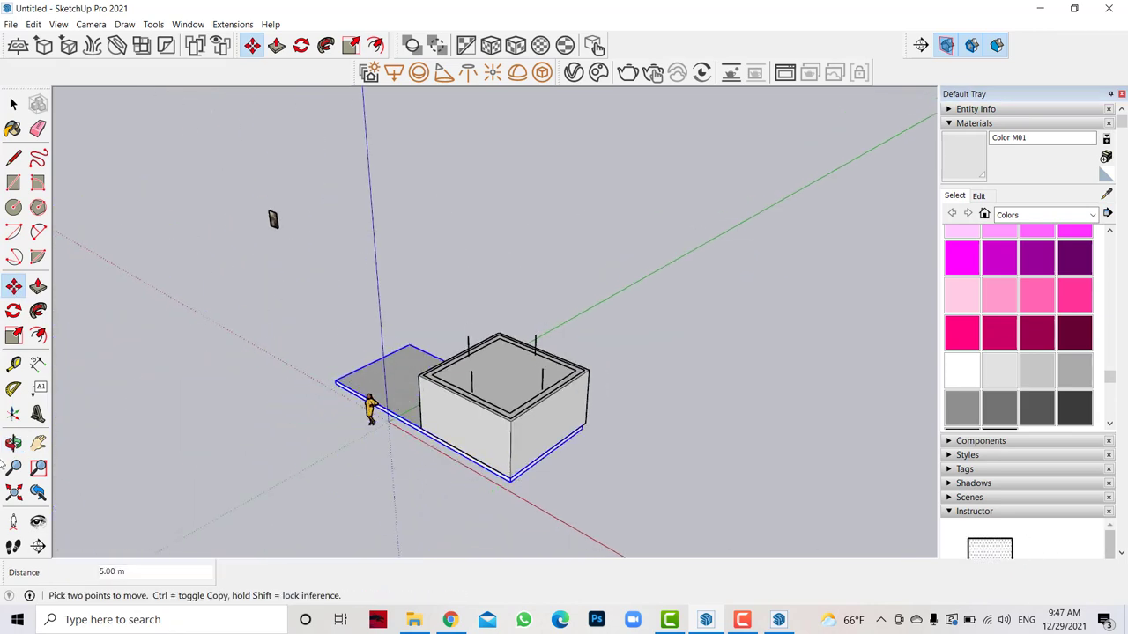
# Orbit around the box and floor slab and try the Scale tool.
pyautogui.press('o')
pyautogui.moveTo(302, 378)
pyautogui.mouseDown()
pyautogui.moveTo(459, 423)
pyautogui.moveTo(473, 411)
pyautogui.moveTo(152, 272)
pyautogui.mouseUp()
pyautogui.click(14, 335)
pyautogui.click(13, 444)
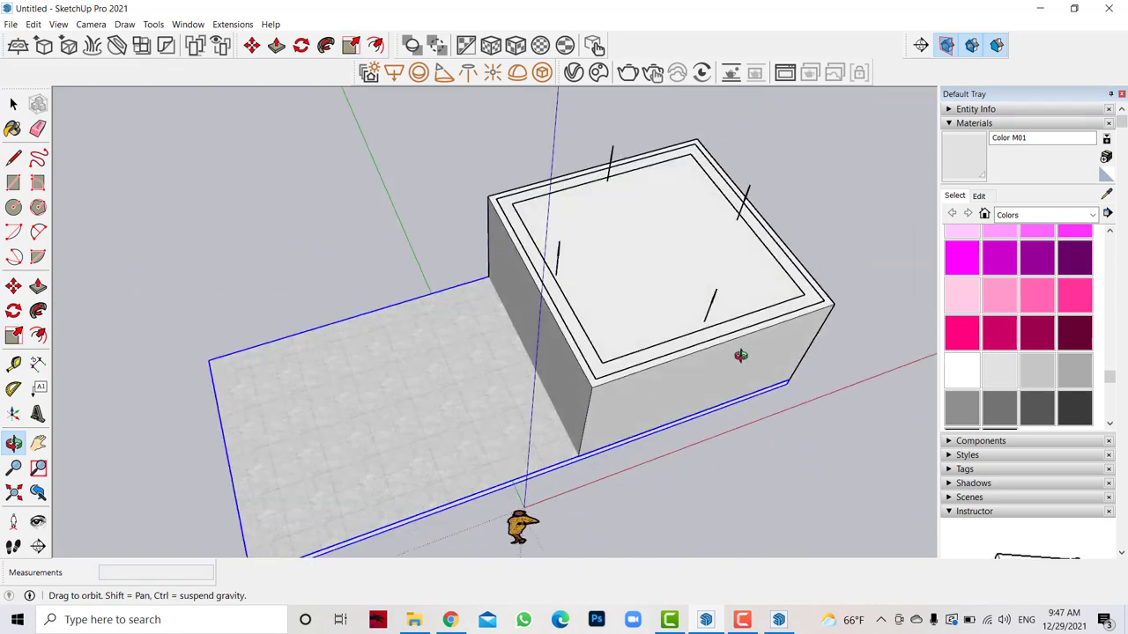
pyautogui.press('space')
# Move the lid off the box and set it down beside it.
pyautogui.click(730, 397)
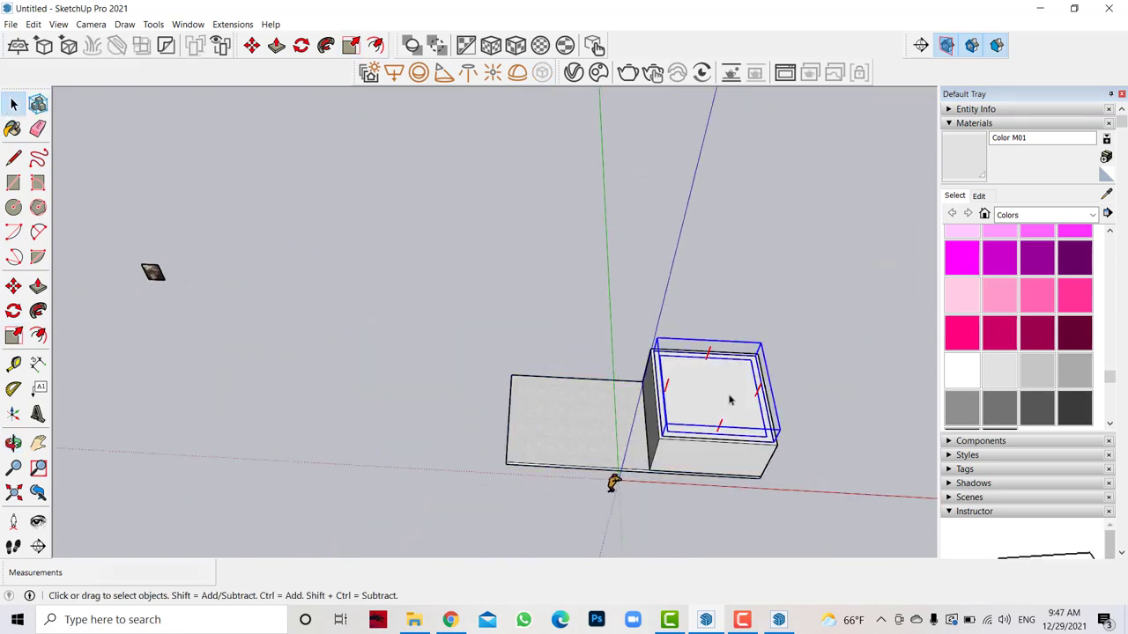
pyautogui.click(14, 286)
pyautogui.click(710, 401)
pyautogui.click(862, 393)
pyautogui.press('space')
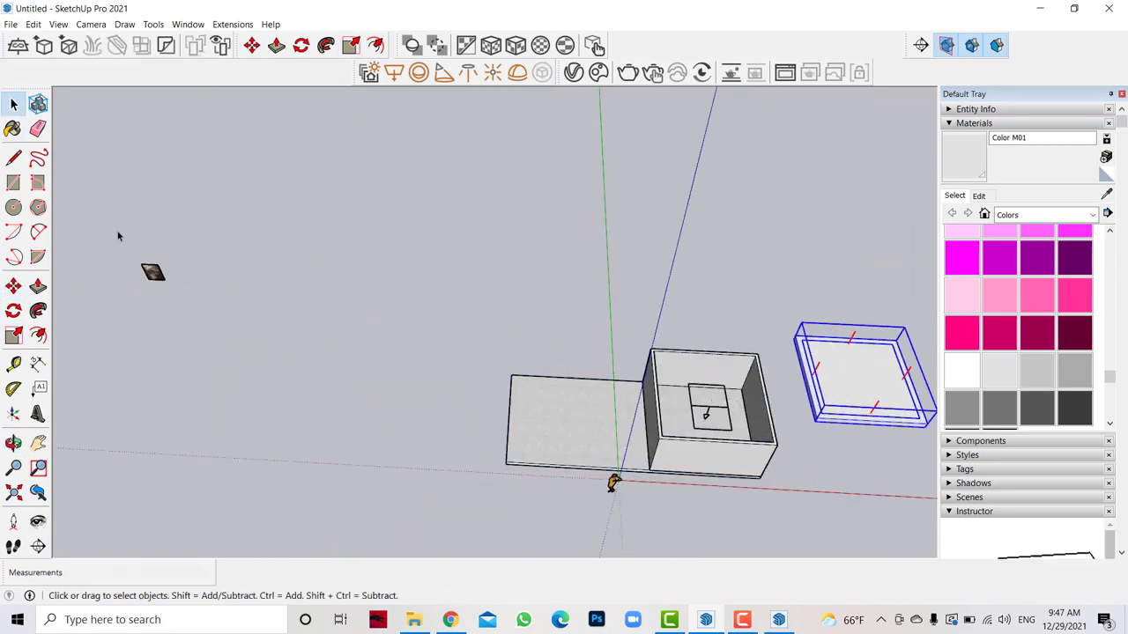
# Move the small picture inside the box against the inner wall.
pyautogui.click(153, 272)
pyautogui.click(13, 287)
pyautogui.click(152, 272)
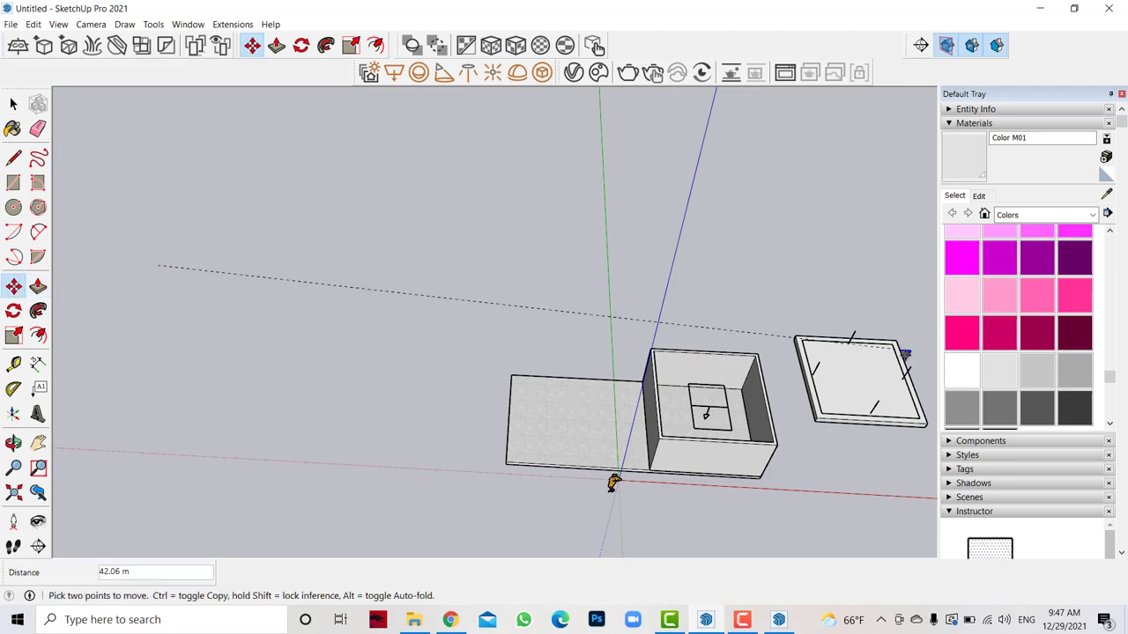
pyautogui.scroll(5, 705, 410)
pyautogui.scroll(3, 503, 408)
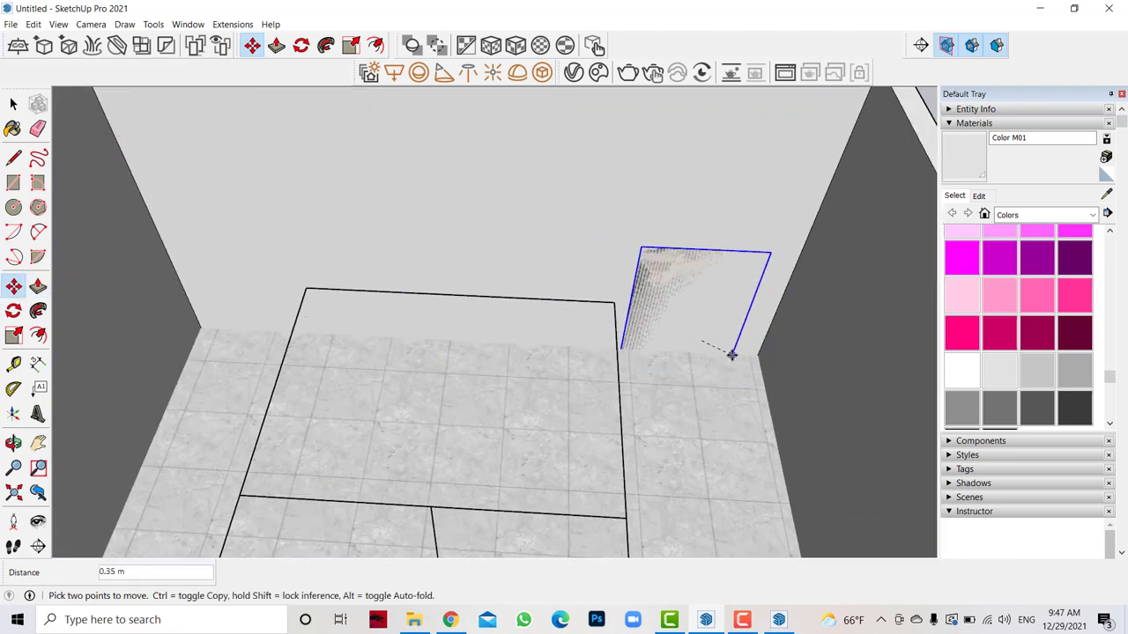
pyautogui.click(733, 363)
pyautogui.scroll(3, 670, 256)
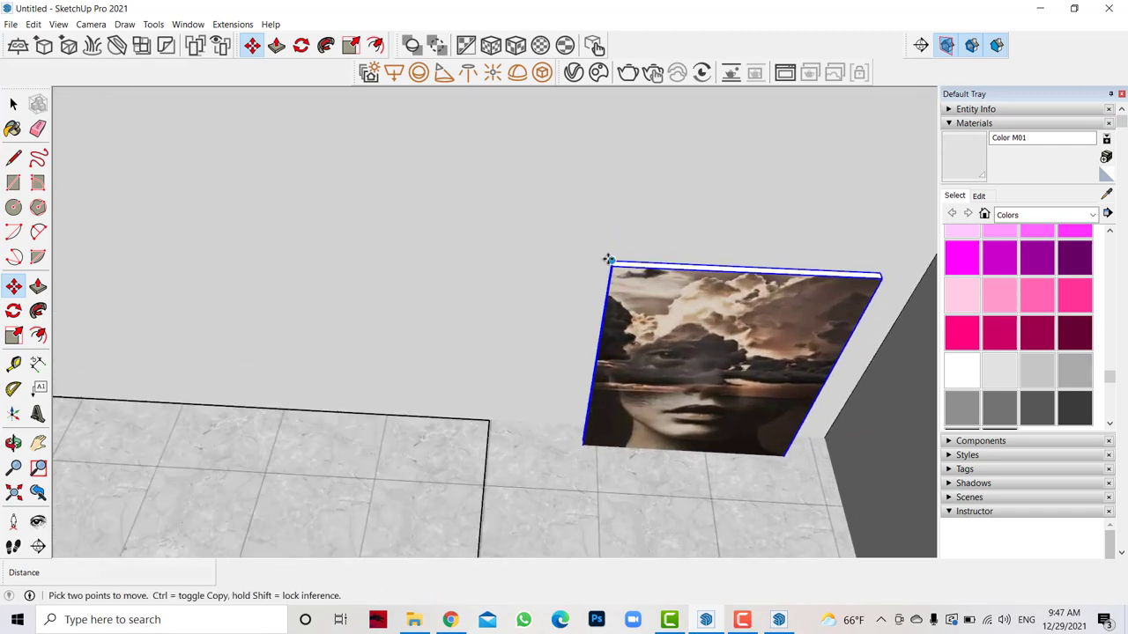
pyautogui.click(607, 257)
pyautogui.scroll(-3, 602, 366)
# Rotate the picture to stand against the wall and slide it flush.
pyautogui.click(13, 310)
pyautogui.scroll(-3, 440, 353)
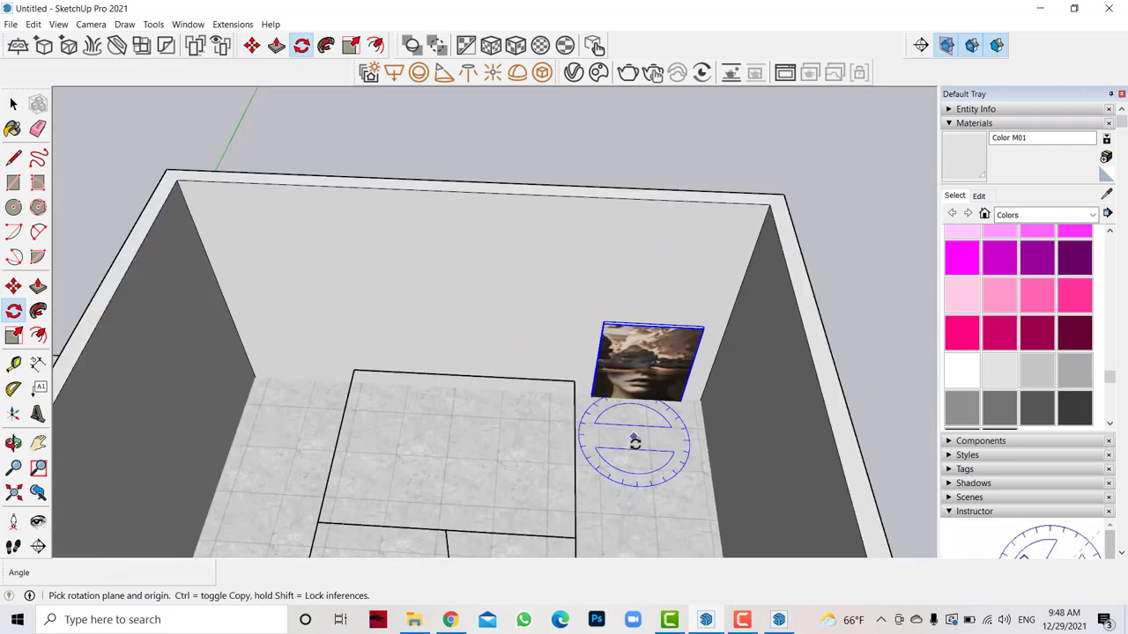
pyautogui.click(631, 461)
pyautogui.click(629, 434)
pyautogui.click(668, 472)
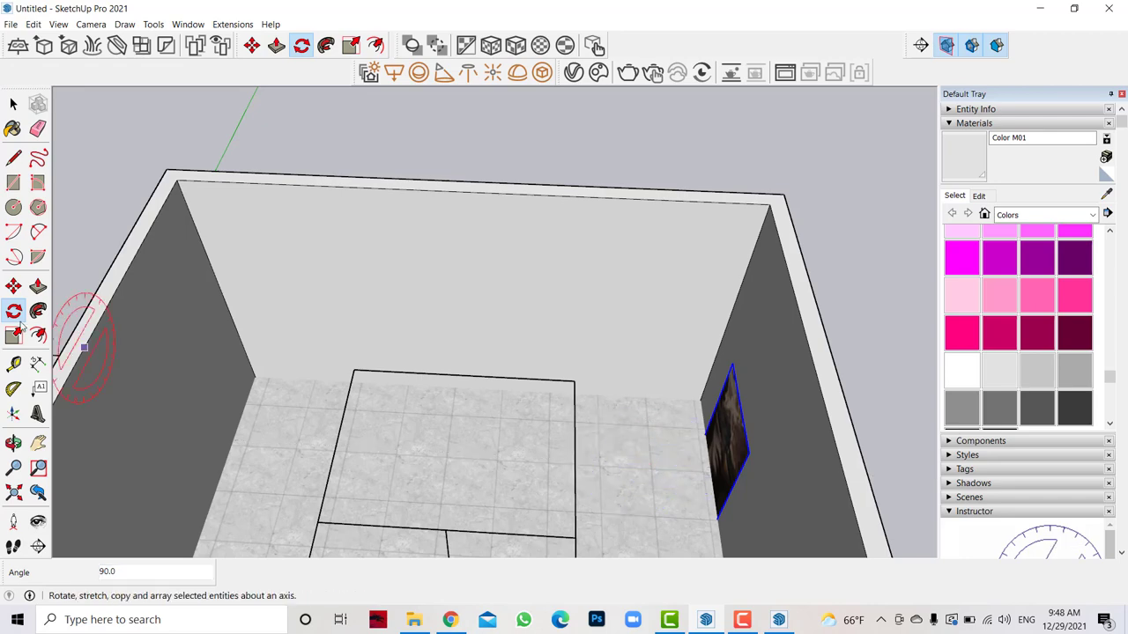
pyautogui.click(13, 286)
pyautogui.scroll(4, 641, 510)
pyautogui.click(642, 510)
pyautogui.scroll(2, 617, 504)
pyautogui.click(674, 505)
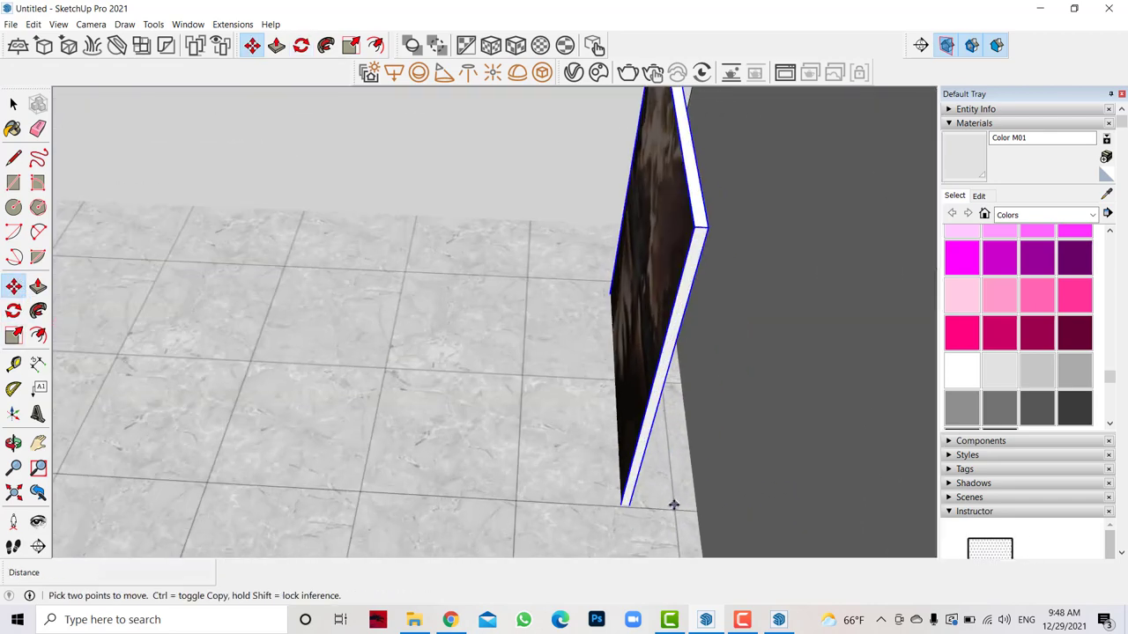
# Tilt the picture 15 degrees about its base and orbit out to check it.
pyautogui.press('q')
pyautogui.click(636, 445)
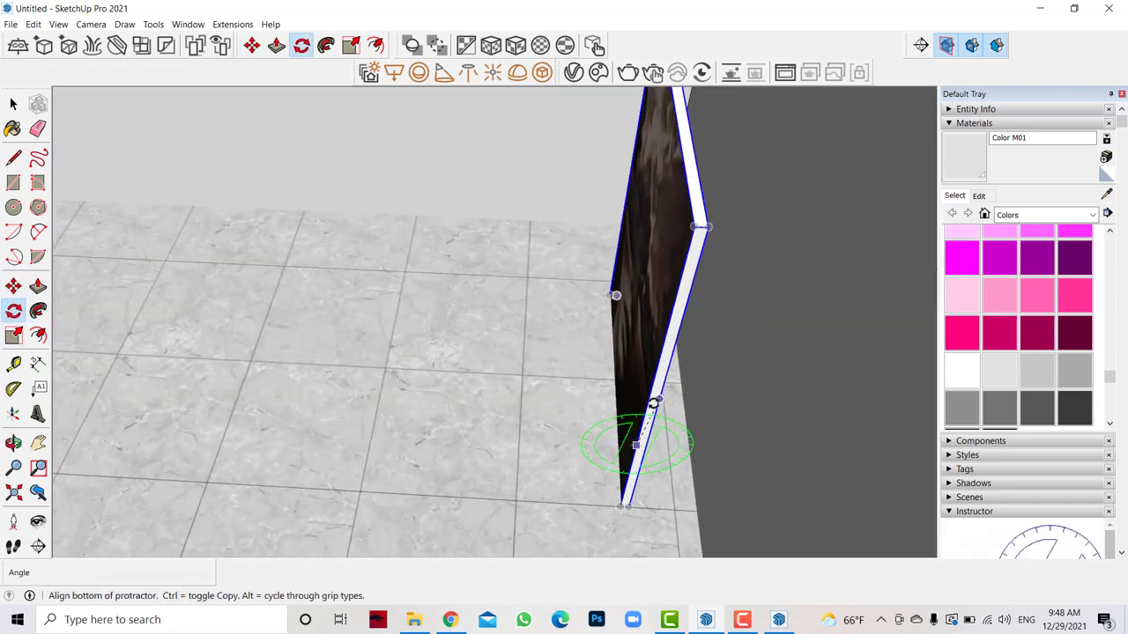
pyautogui.click(653, 380)
pyautogui.click(685, 383)
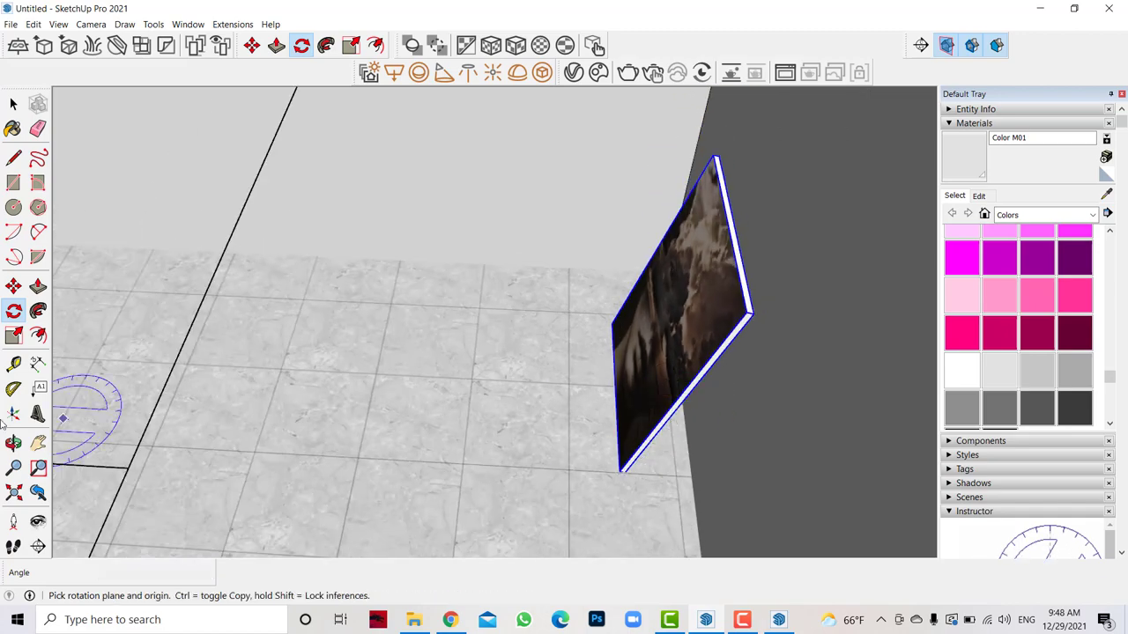
pyautogui.moveTo(246, 403); pyautogui.dragTo(600, 423, button='middle')
pyautogui.scroll(-5, 600, 423)
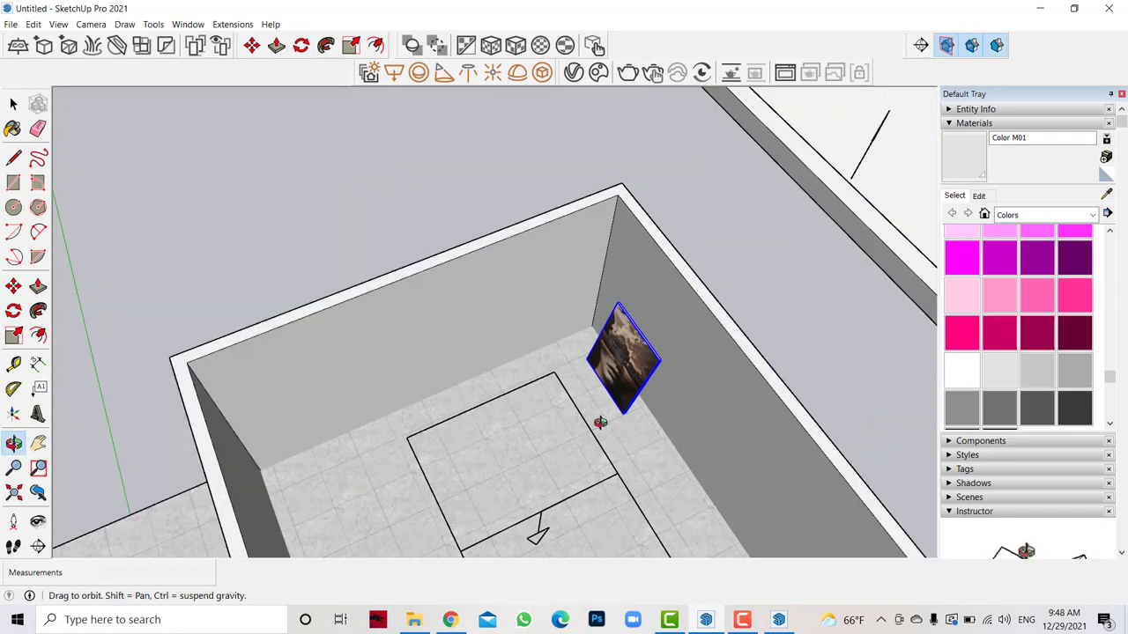
pyautogui.moveTo(600, 422)
pyautogui.mouseDown()
pyautogui.moveTo(466, 234)
pyautogui.moveTo(583, 351)
pyautogui.mouseUp()
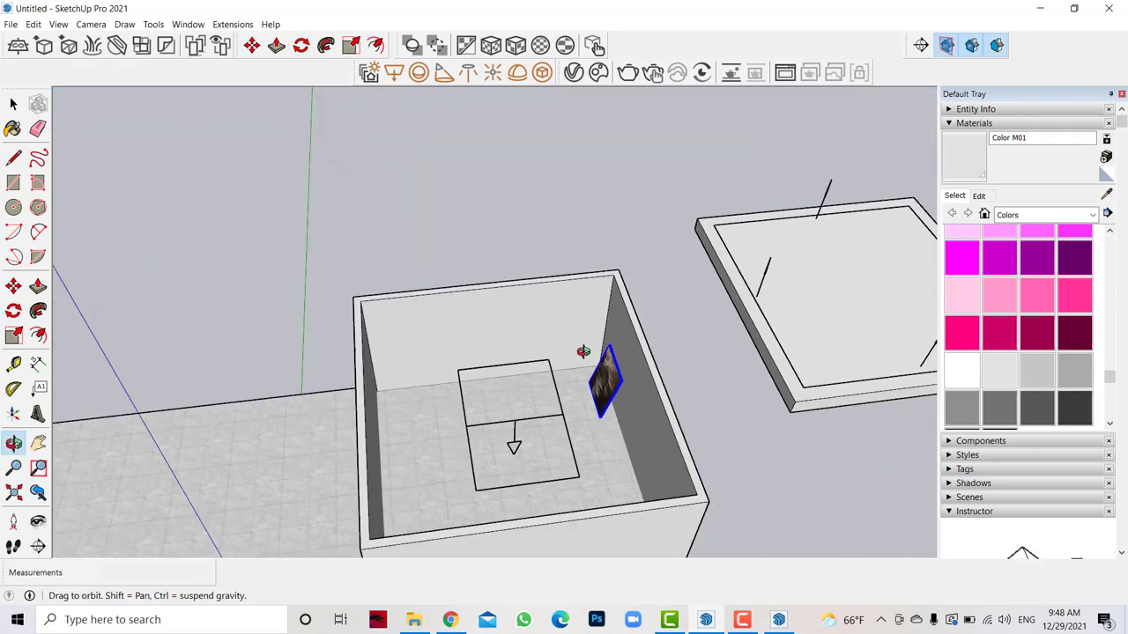
pyautogui.scroll(-5, 583, 352)
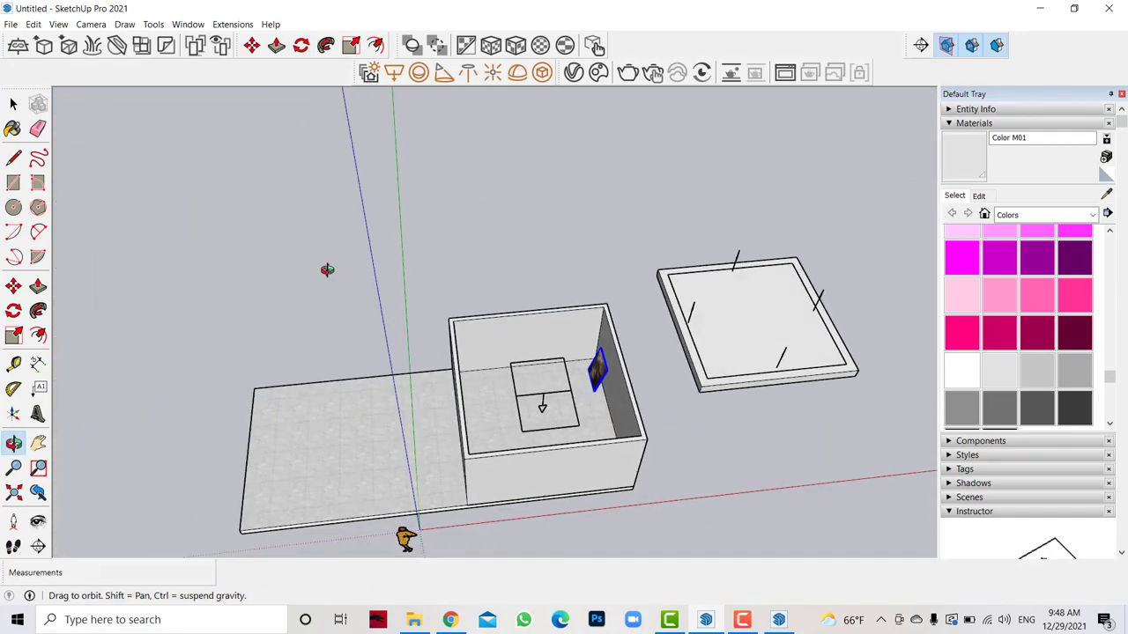
pyautogui.press('space')
# Move the lid from beside the box back onto the box's top corner.
pyautogui.click(727, 327)
pyautogui.click(13, 285)
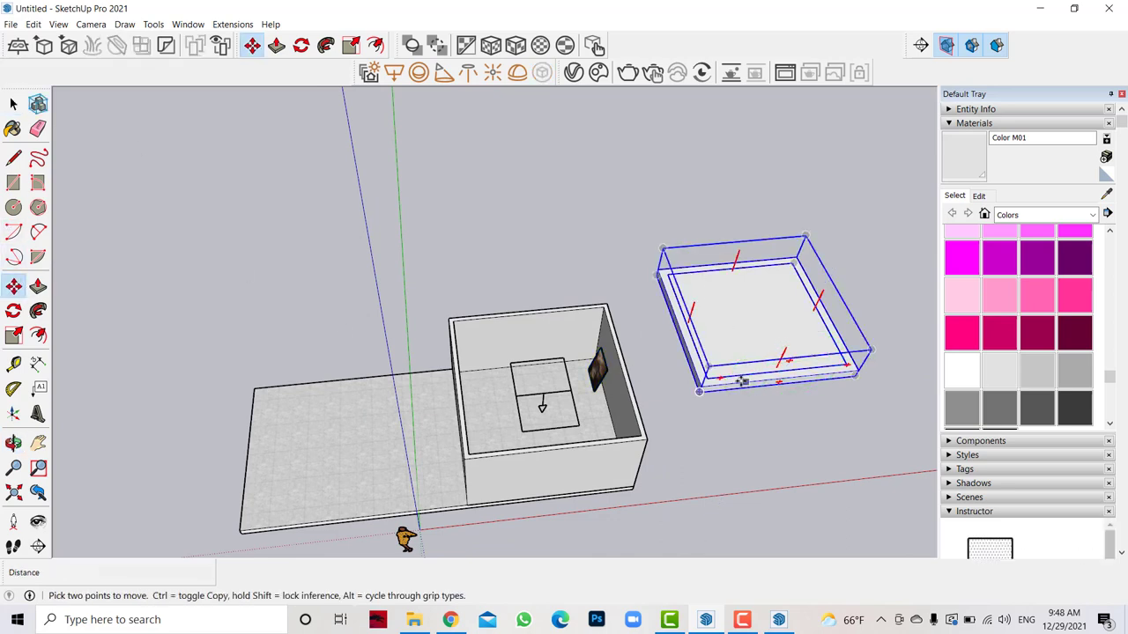
pyautogui.click(708, 384)
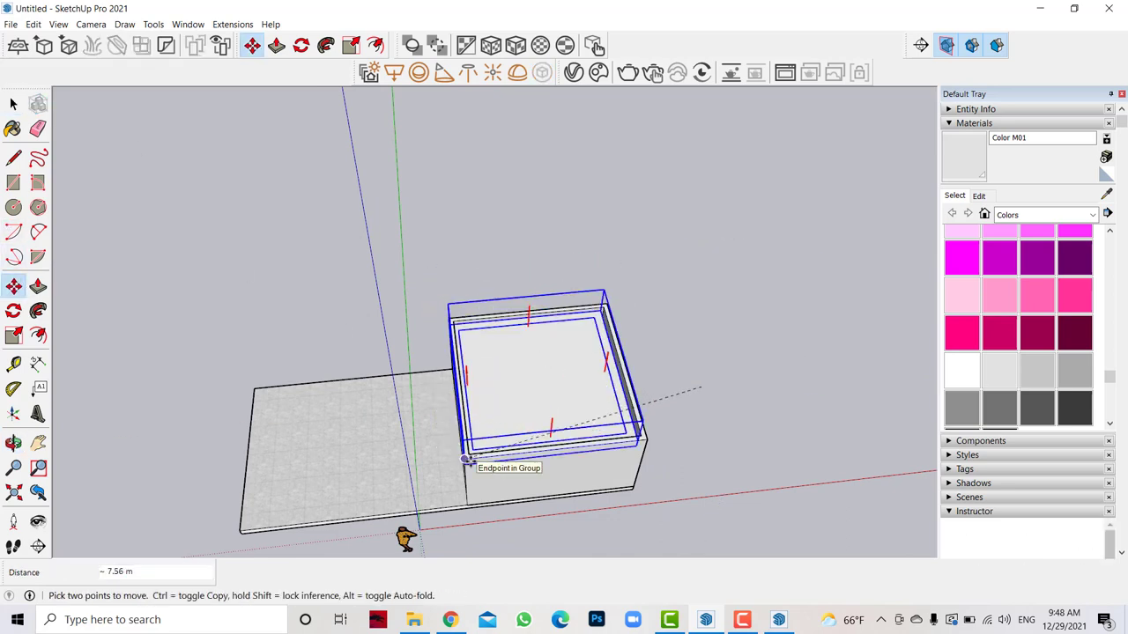
pyautogui.scroll(3, 467, 459)
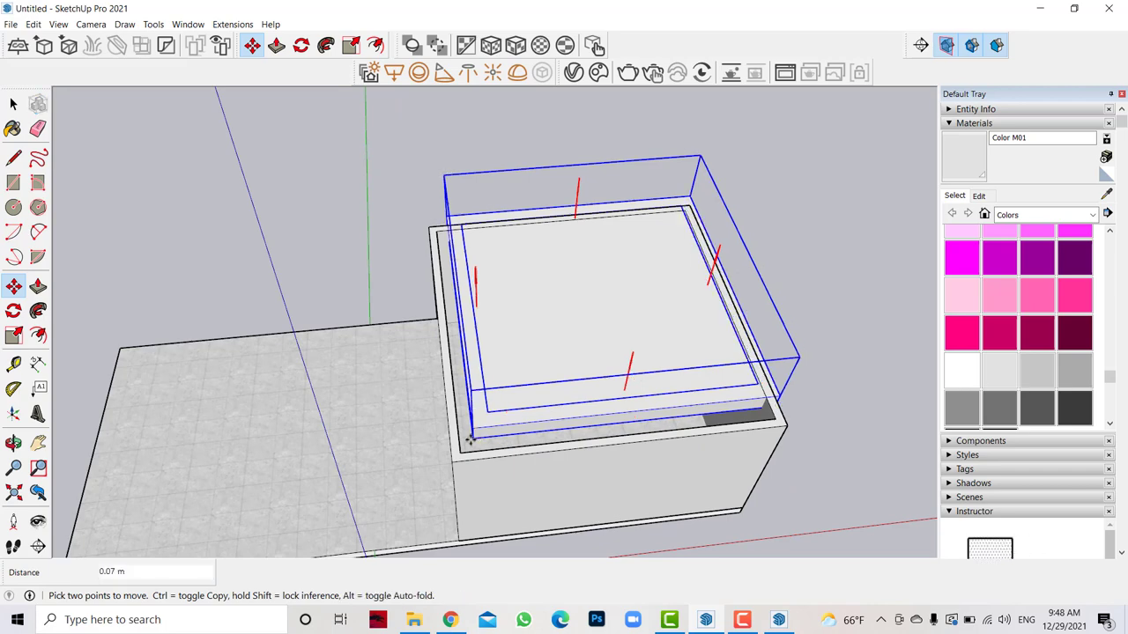
pyautogui.click(461, 451)
pyautogui.scroll(-3, 373, 221)
pyautogui.scroll(-2, 373, 221)
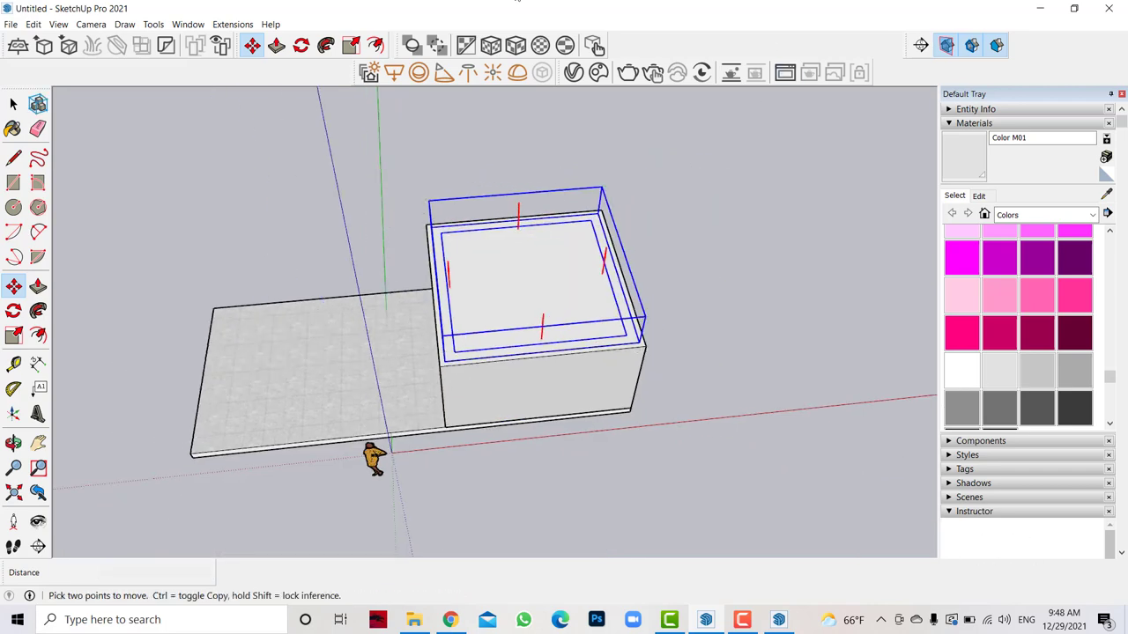
pyautogui.click(13, 105)
# Place a section plane on the box's front face and move it 0.70 m inward.
pyautogui.click(920, 45)
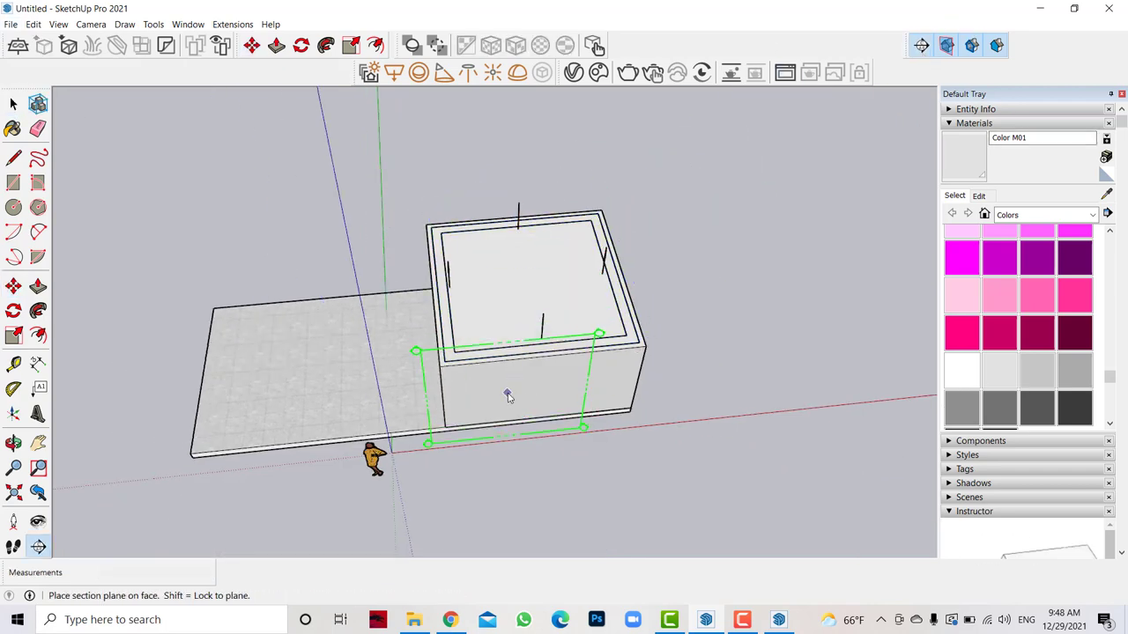
pyautogui.click(534, 391)
pyautogui.click(657, 350)
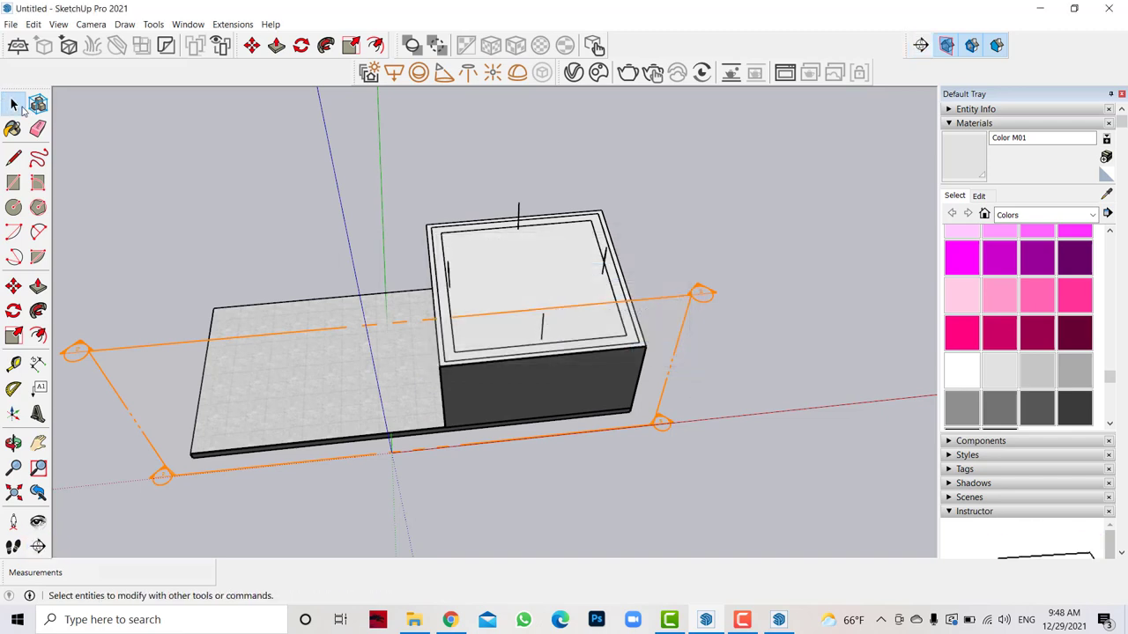
pyautogui.moveTo(662, 420); pyautogui.dragTo(310, 361)
pyautogui.press('m')
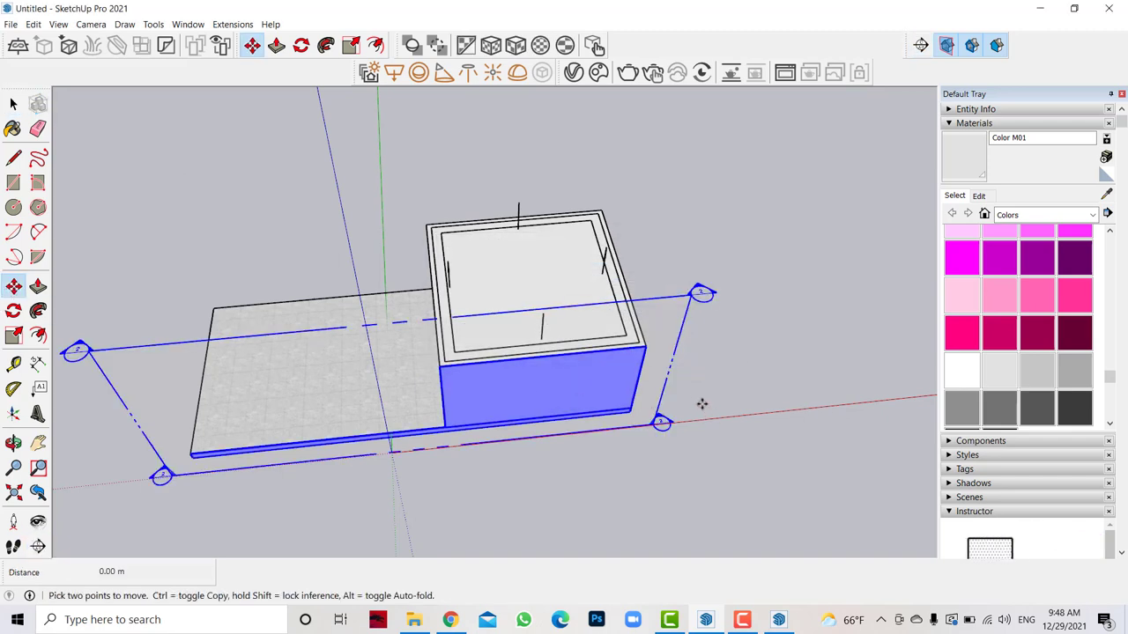
pyautogui.click(700, 403)
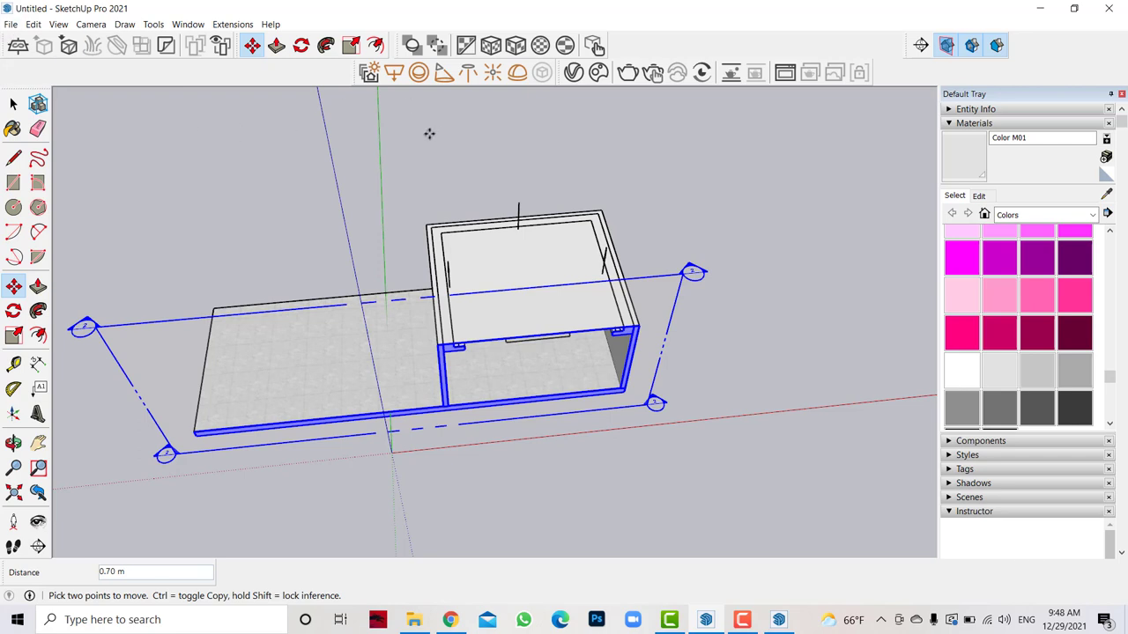
# Switch to the Front standard view and zoom in on the exposed interior.
pyautogui.click(86, 25)
pyautogui.moveTo(123, 68)
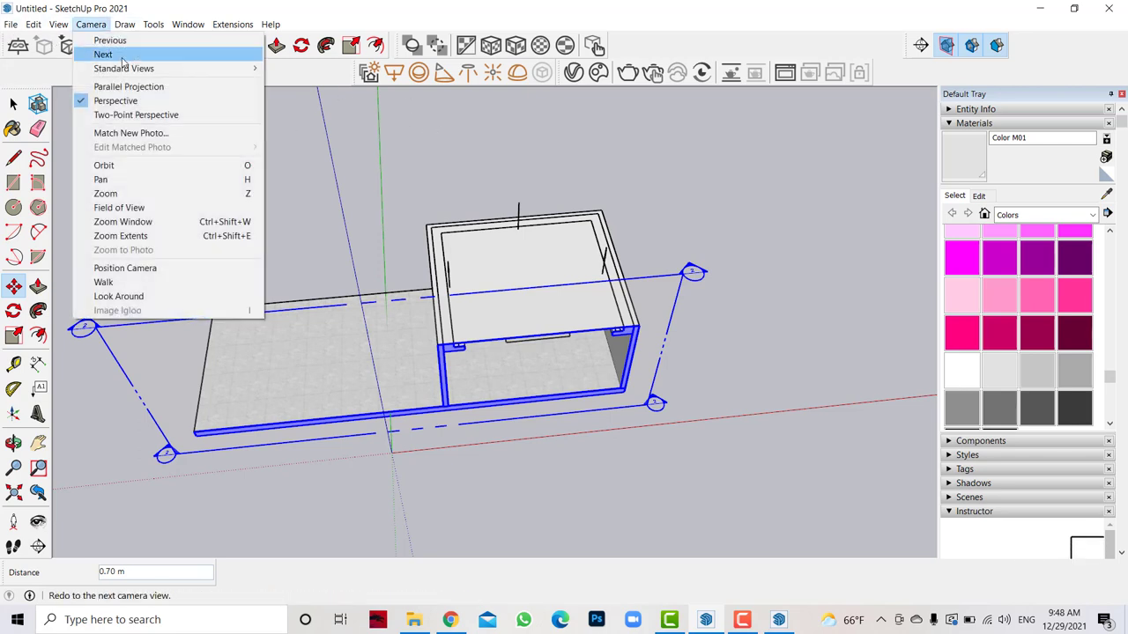
pyautogui.click(291, 96)
pyautogui.scroll(2, 705, 362)
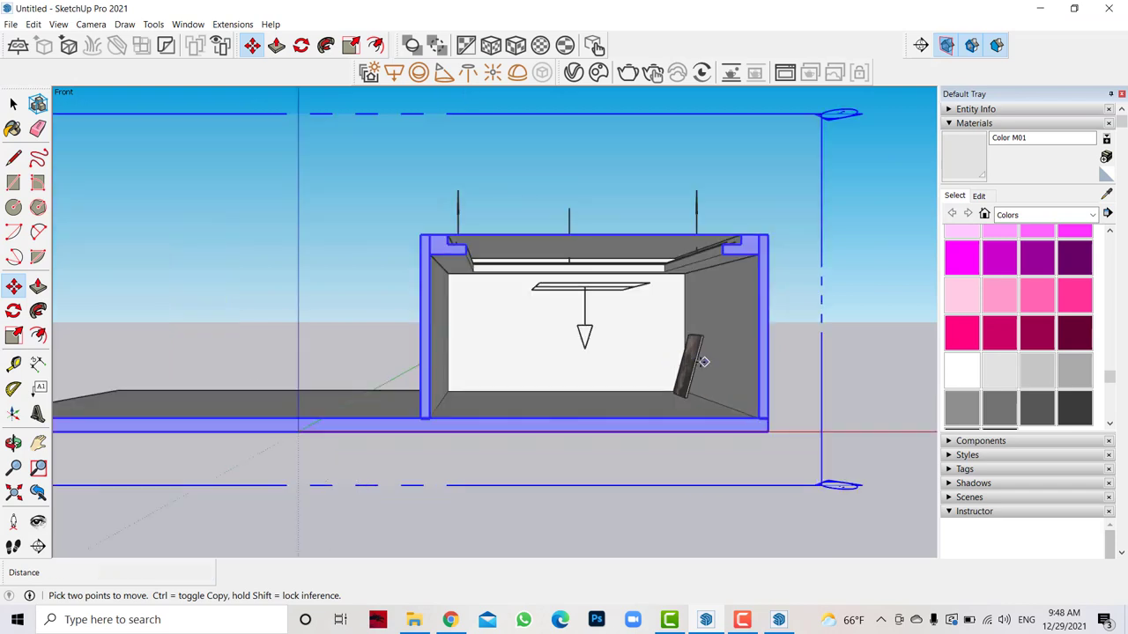
pyautogui.scroll(3, 566, 282)
pyautogui.scroll(2, 549, 268)
pyautogui.scroll(-1, 412, 256)
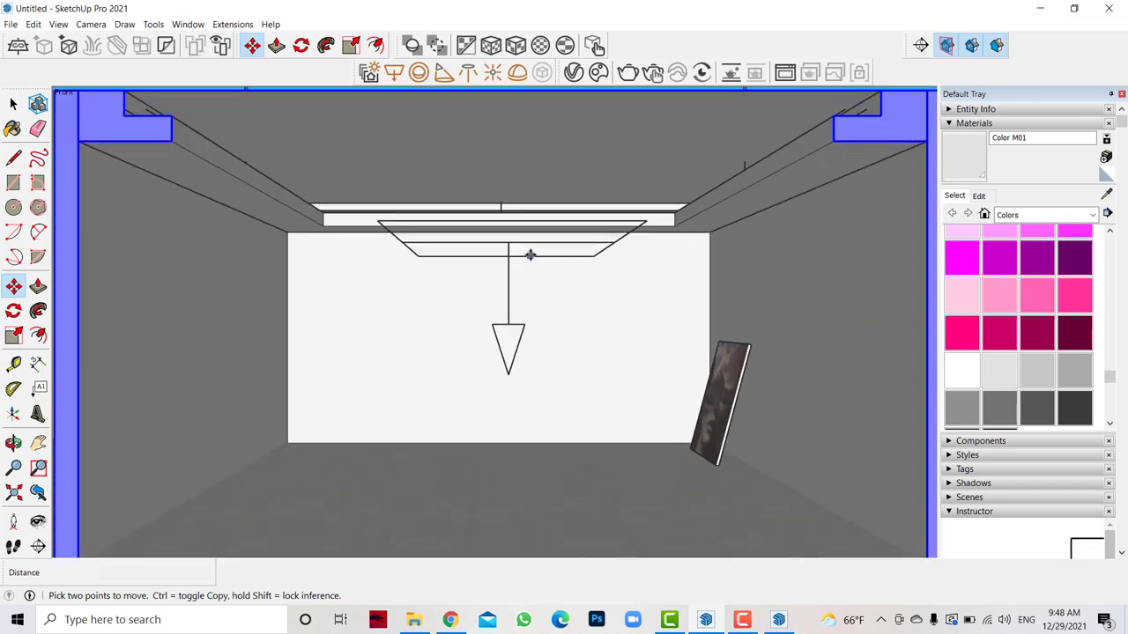
# In the V-Ray Asset Editor settings, set the denoiser preset to Strong.
pyautogui.click(573, 71)
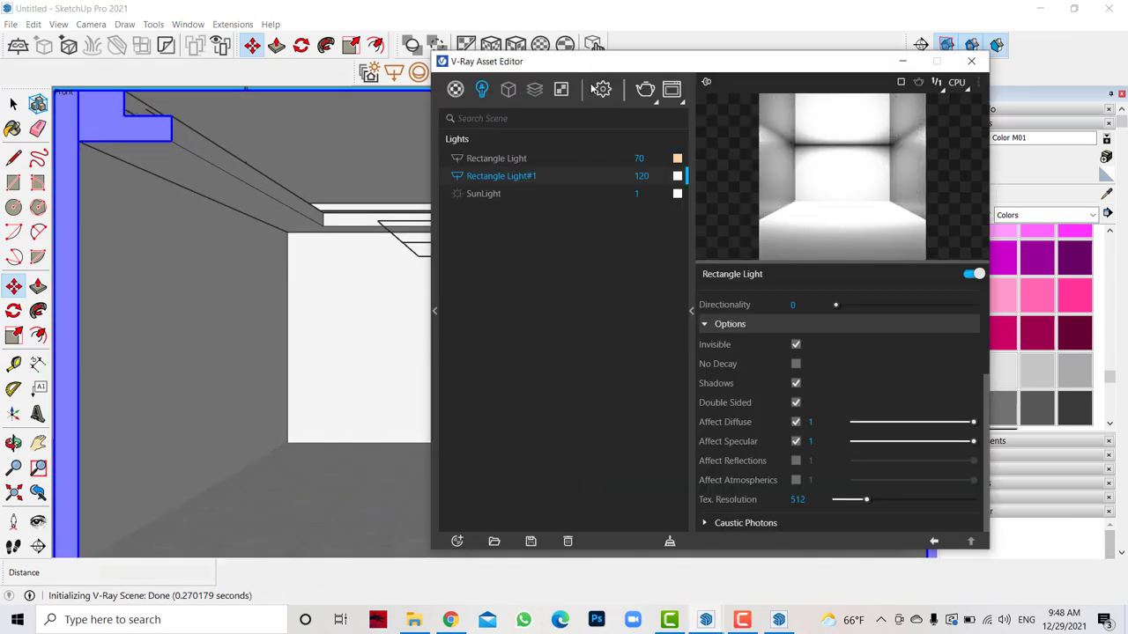
pyautogui.click(604, 90)
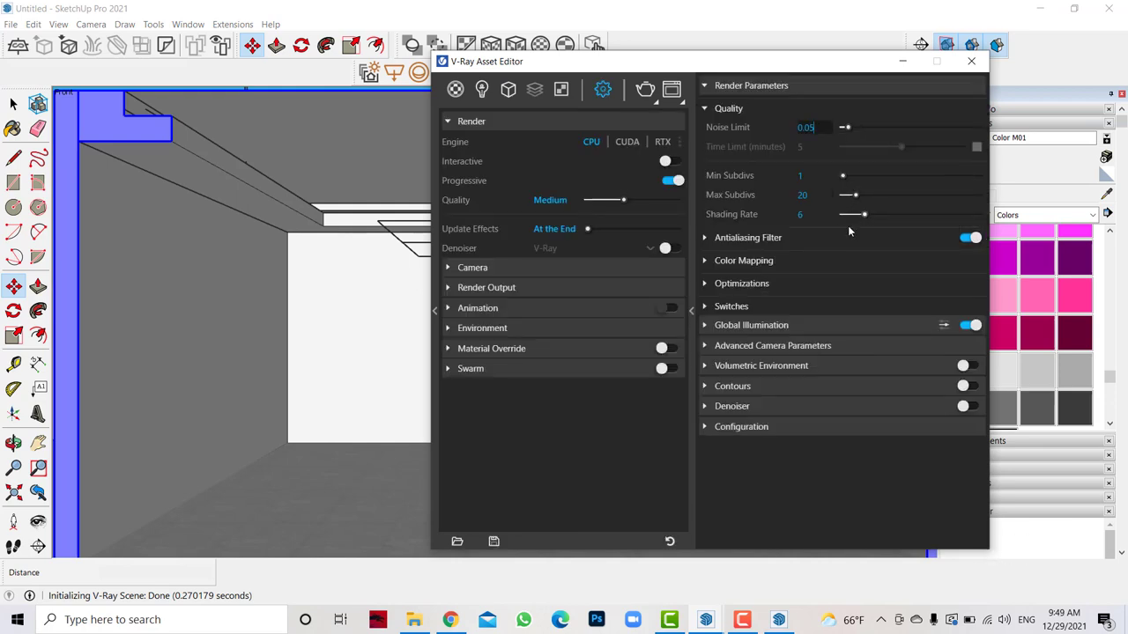
pyautogui.click(863, 407)
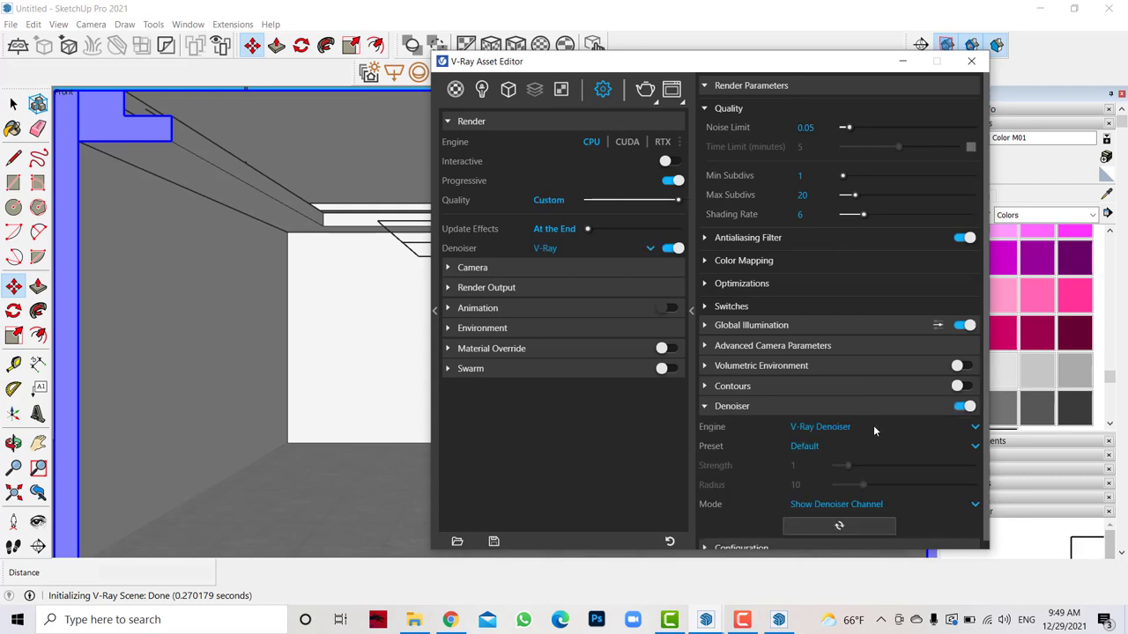
pyautogui.click(840, 447)
pyautogui.click(819, 503)
pyautogui.click(904, 62)
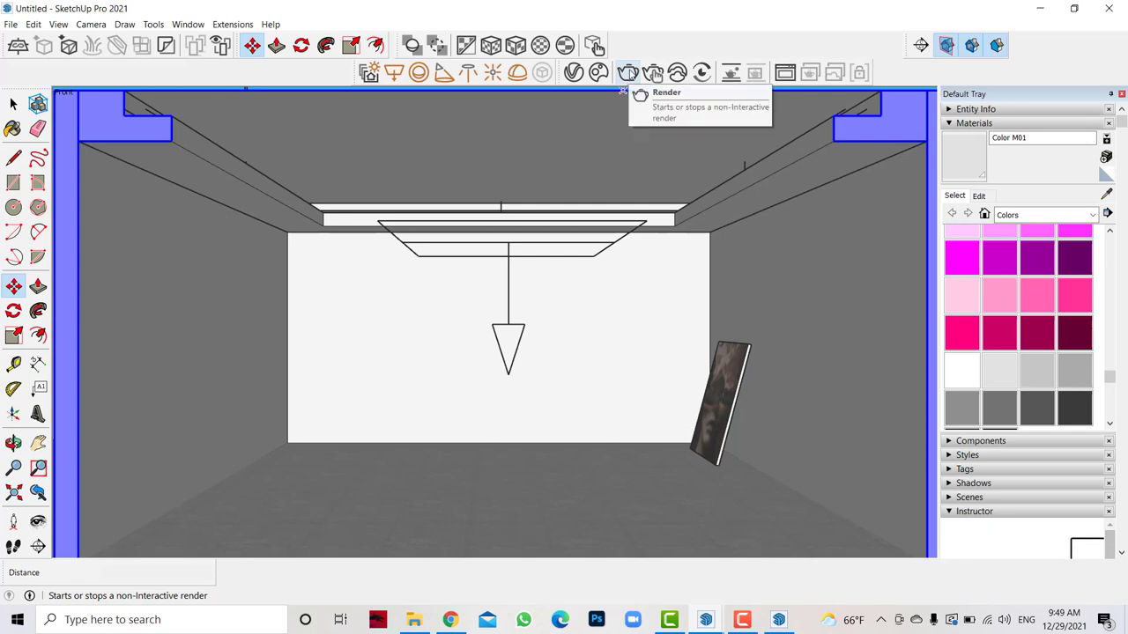
# Set the V-Ray Render Output width to 3000, giving a 3000 × 1687 image.
pyautogui.click(573, 74)
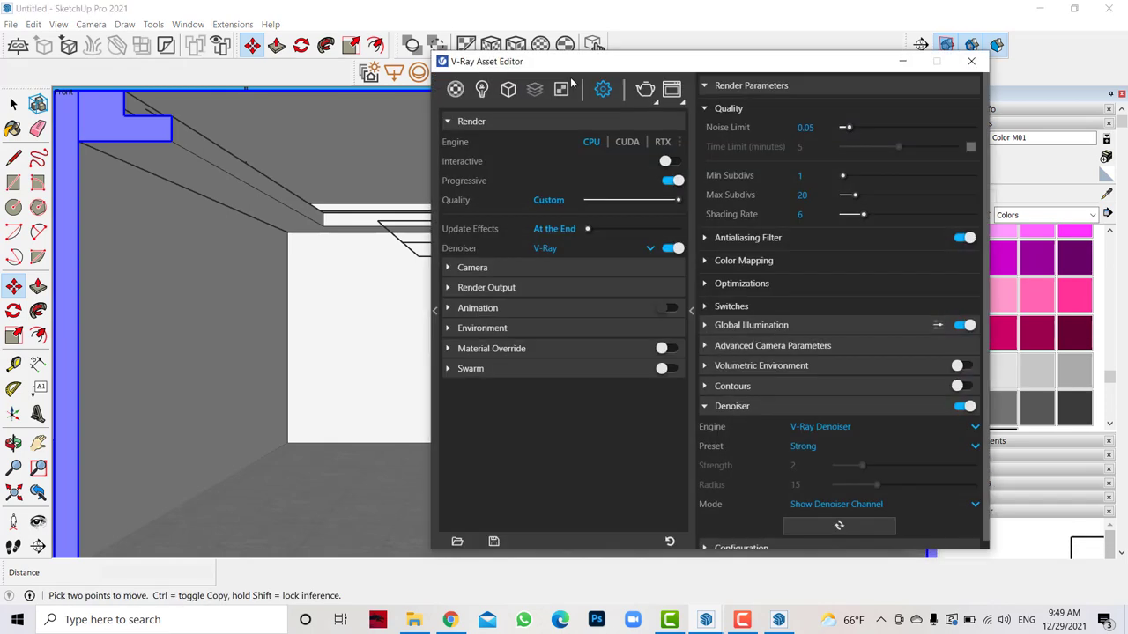
pyautogui.click(489, 289)
pyautogui.write('3000')
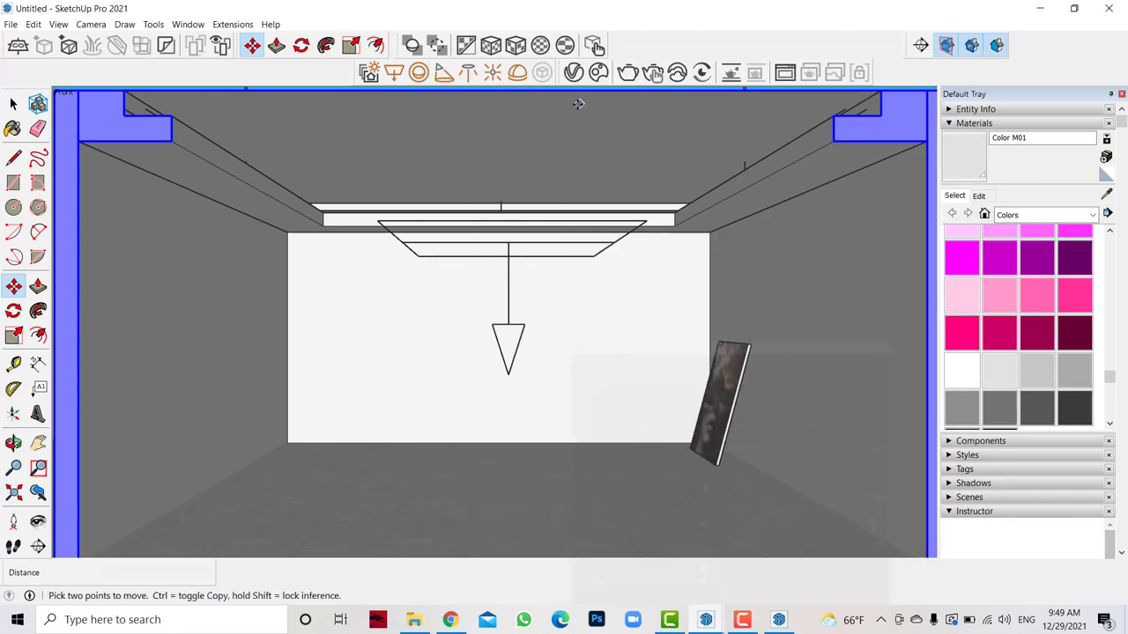
pyautogui.click(902, 61)
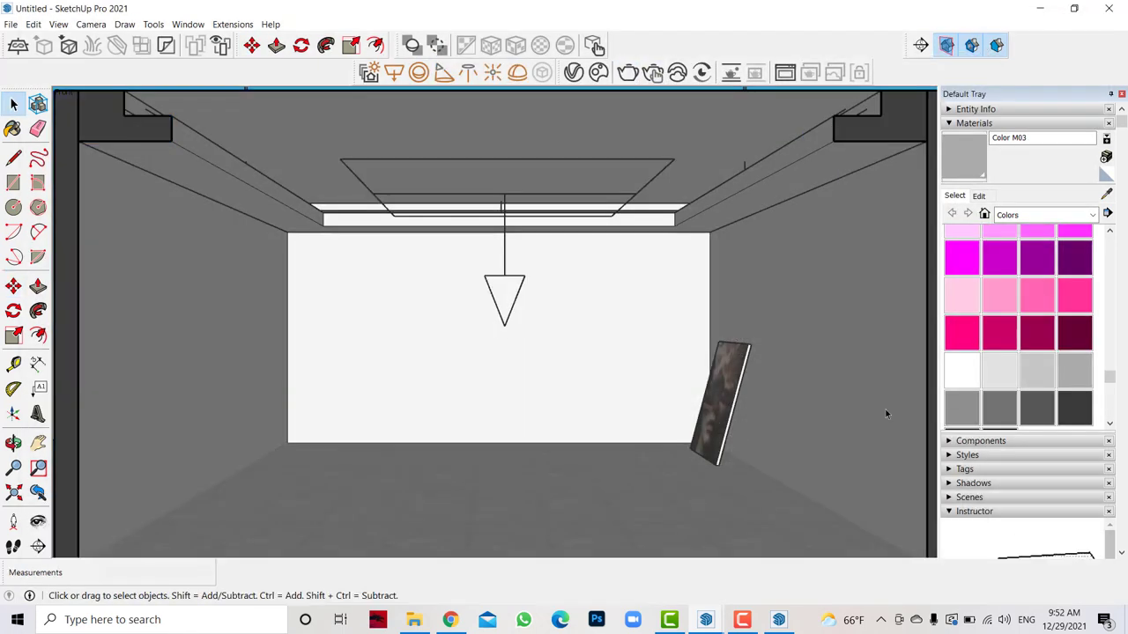
# Choose Color M02 and apply it to the ceiling light strip with the Paint Bucket.
pyautogui.click(1033, 376)
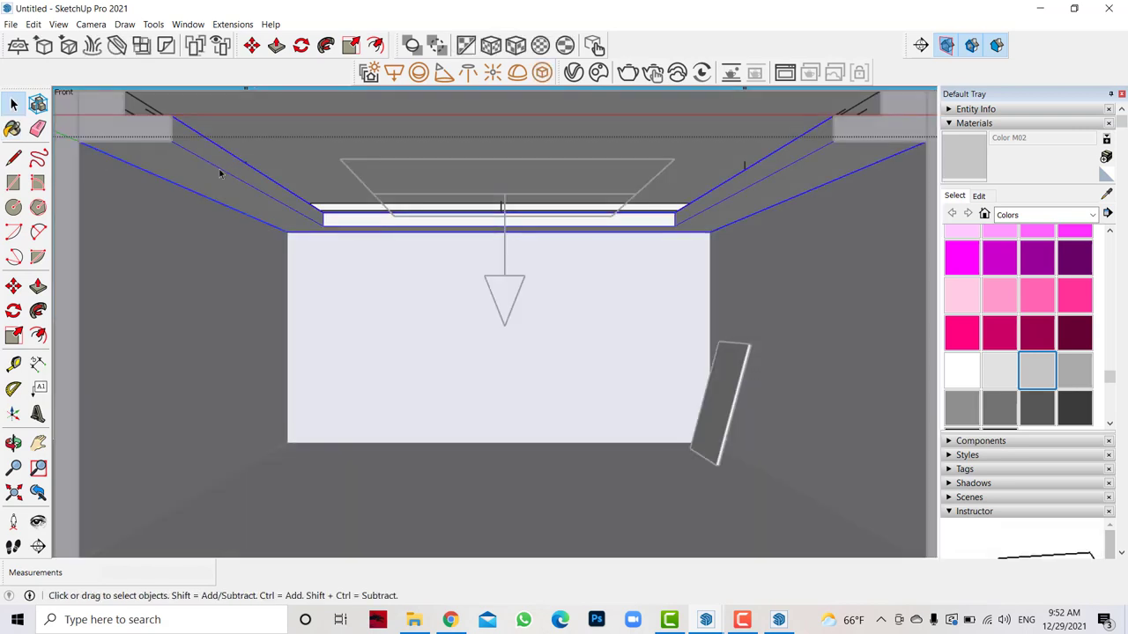
pyautogui.click(224, 171)
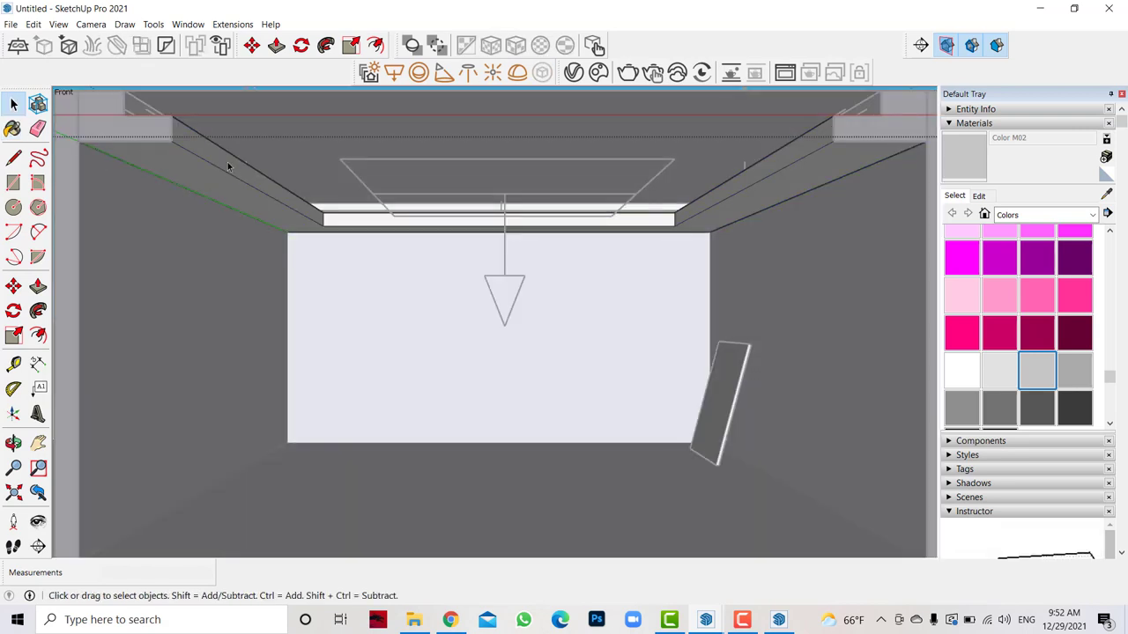
pyautogui.click(12, 128)
pyautogui.click(515, 217)
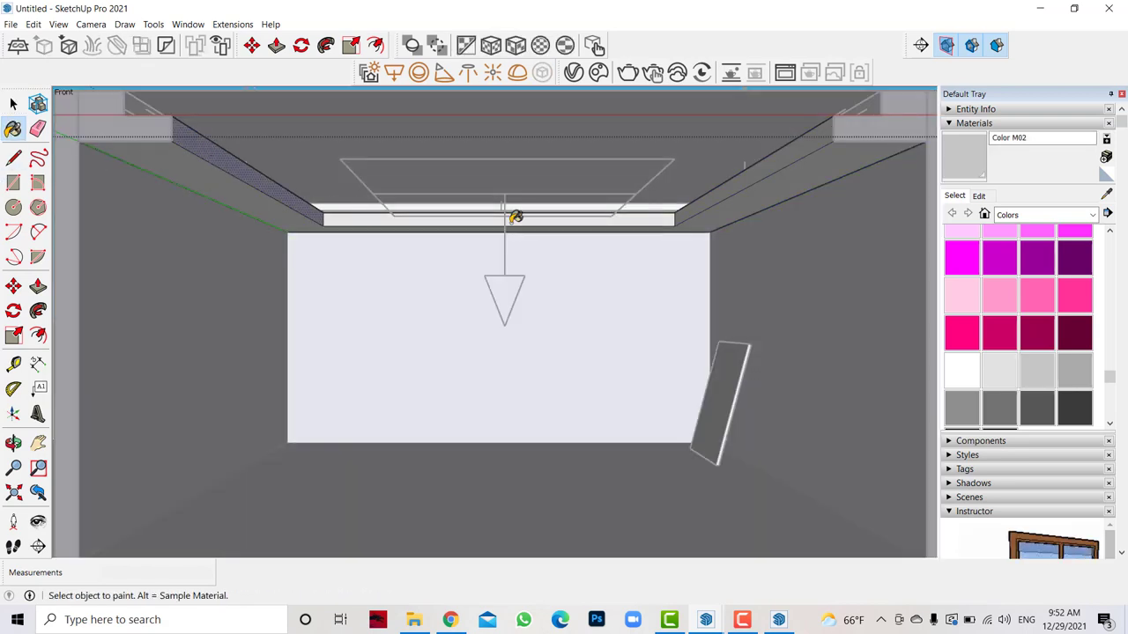
pyautogui.click(12, 104)
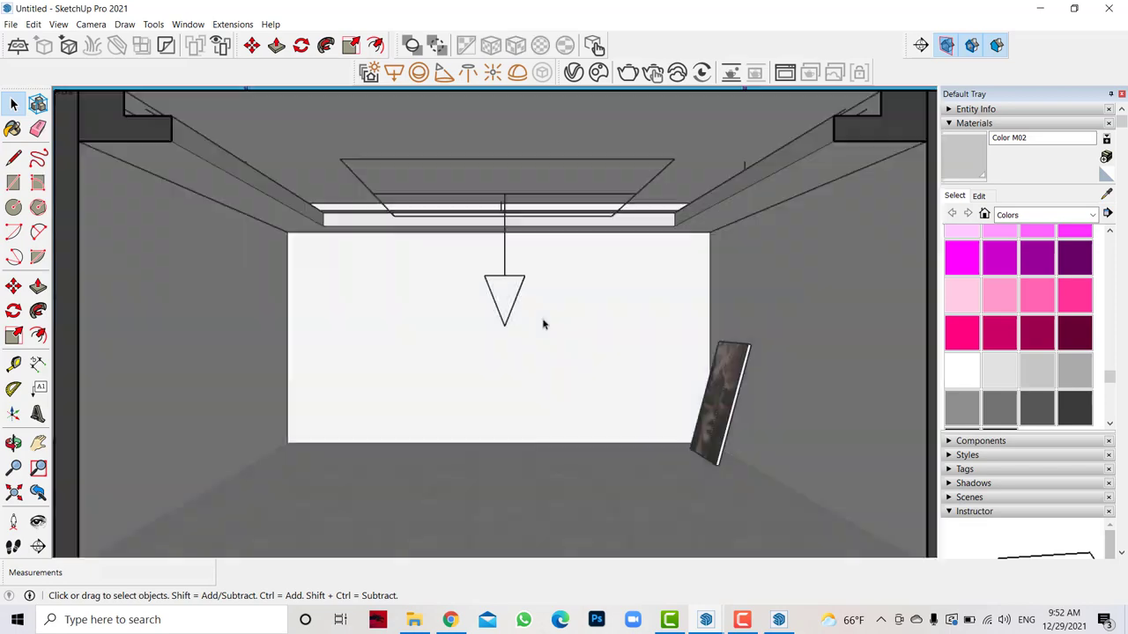